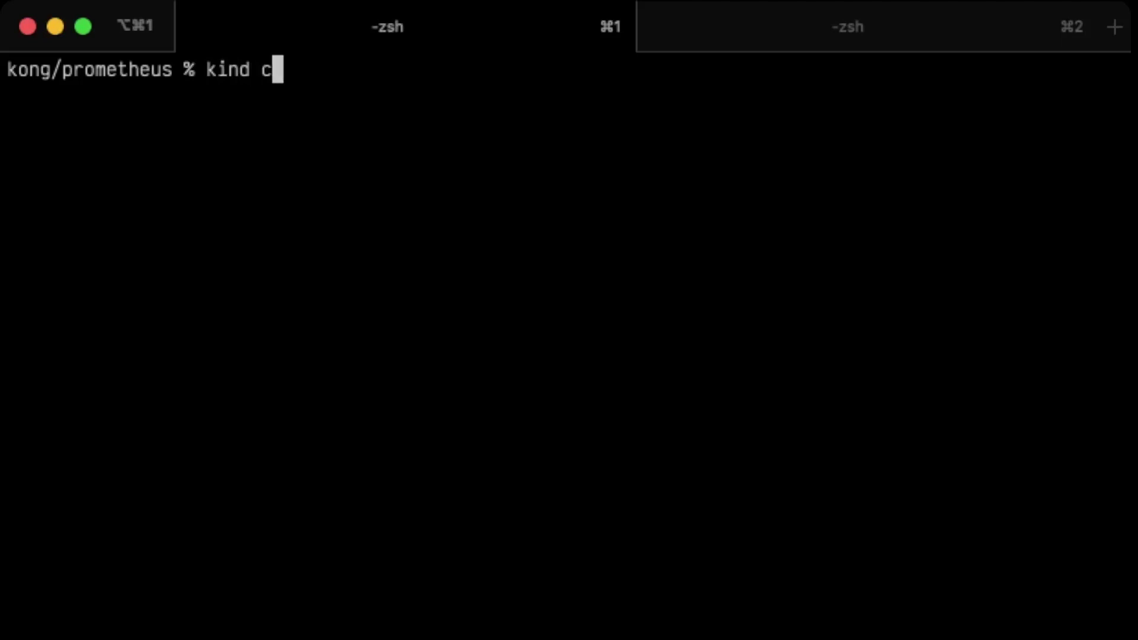
Step: Create a kind cluster named kong, correcting the typo in the cluster name
{"action": "type", "text": "e "}
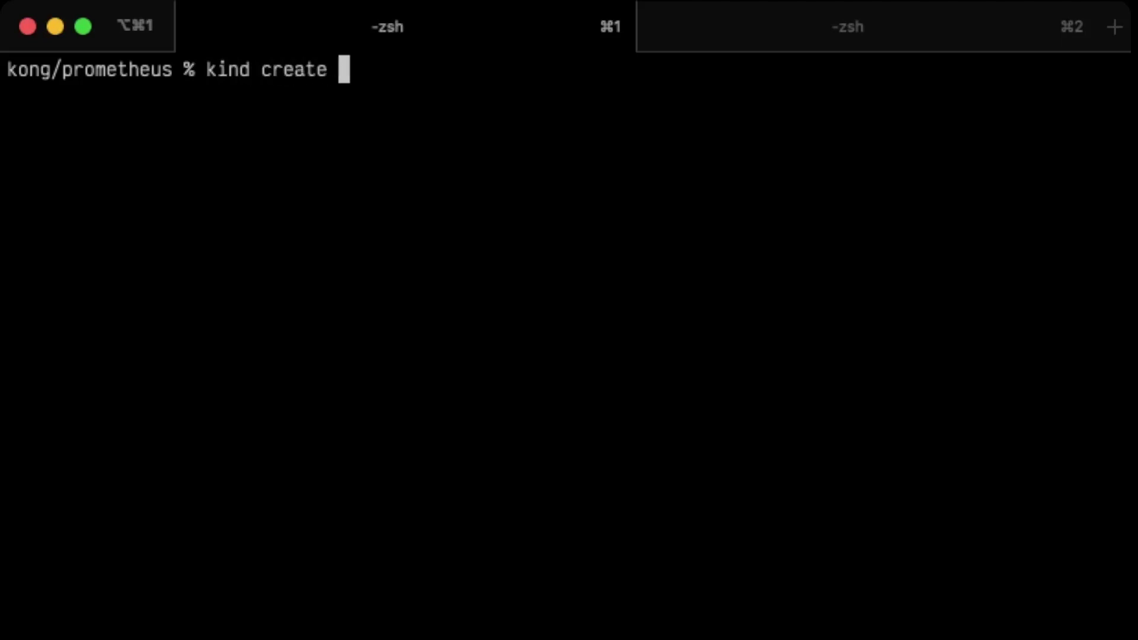
{"action": "type", "text": "clus"}
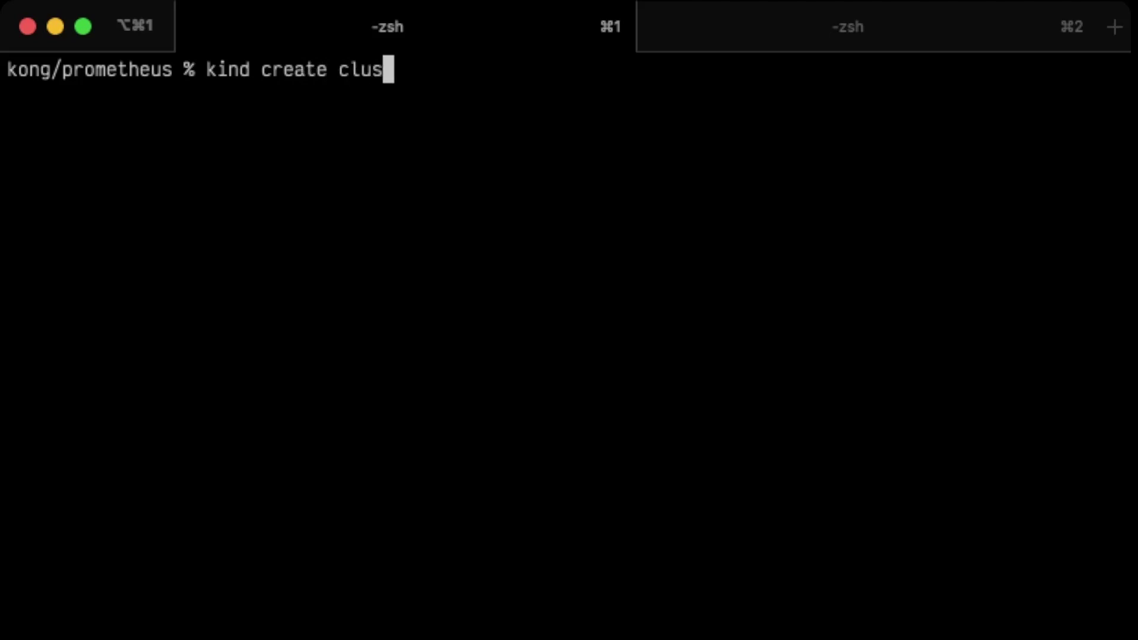
{"action": "type", "text": "ter --n"}
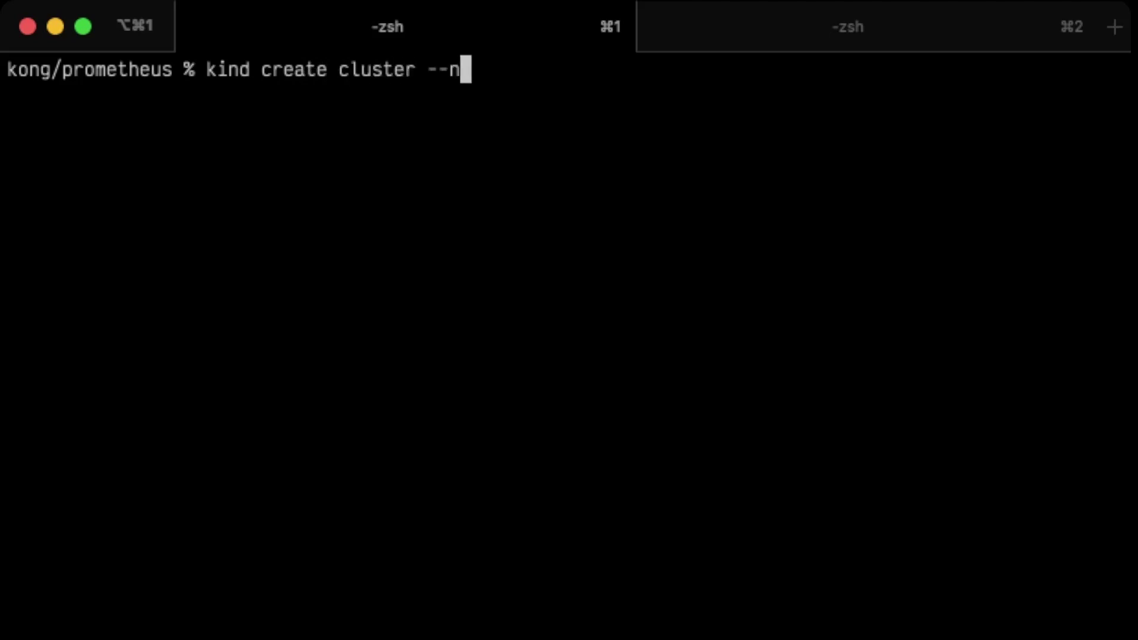
{"action": "type", "text": "ame ke"}
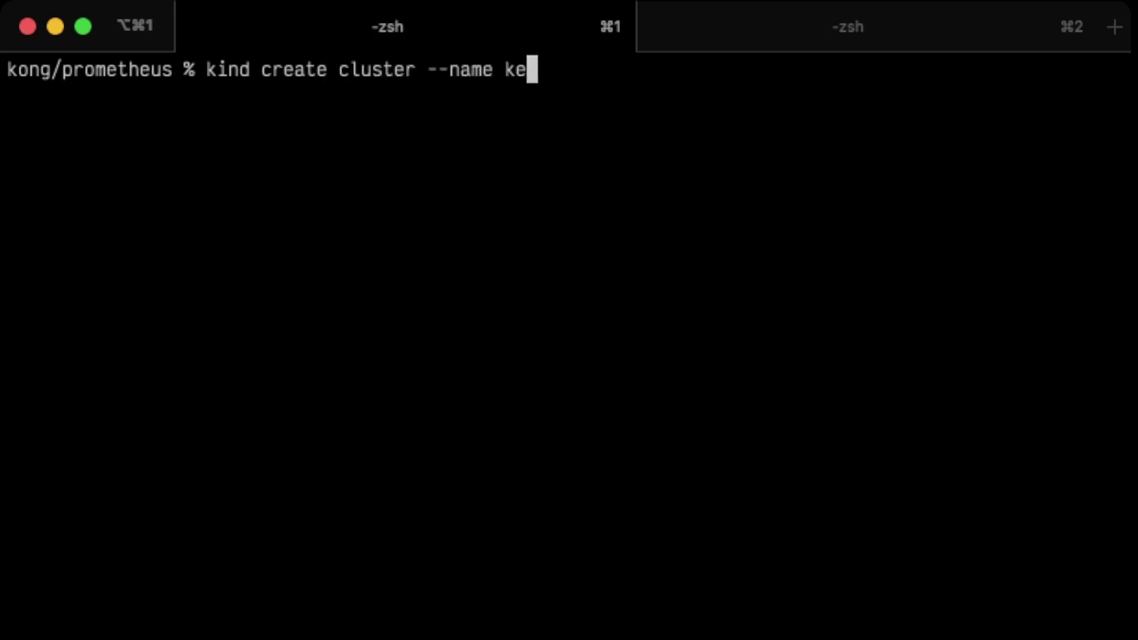
{"action": "key", "text": "BackSpace"}
{"action": "type", "text": "ong"}
{"action": "key", "text": "BackSpace"}
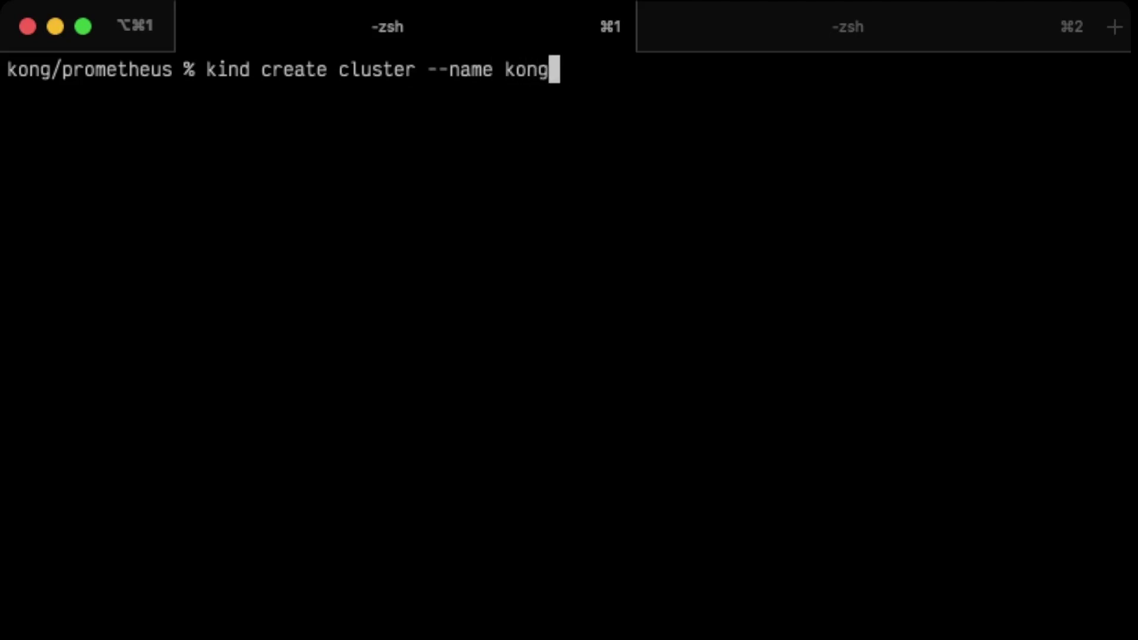
{"action": "key", "text": "Return"}
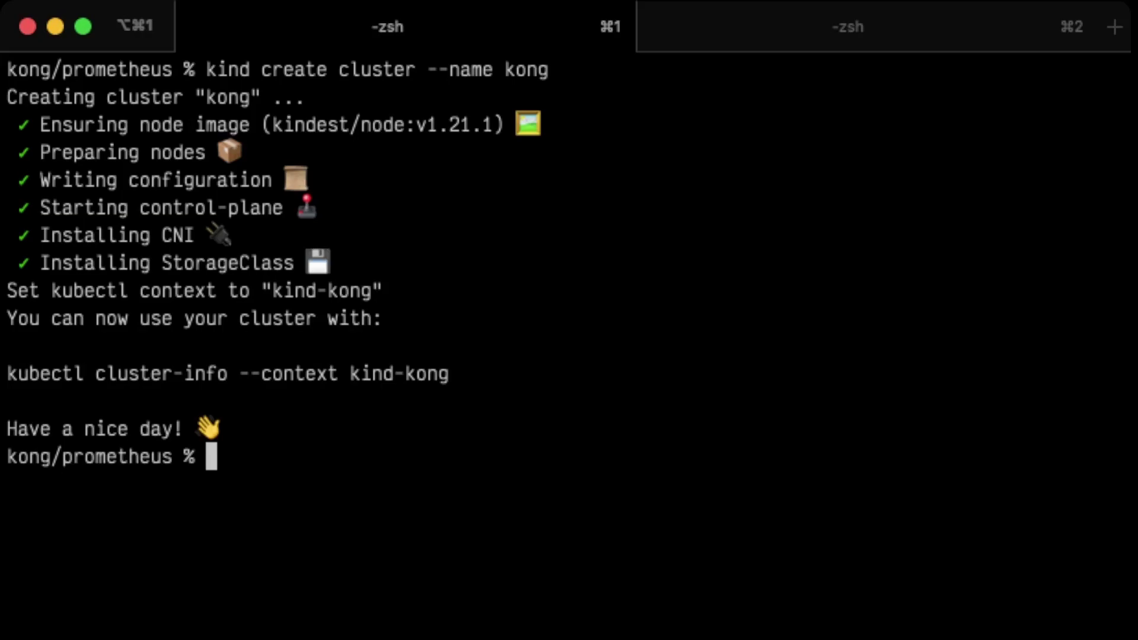
Step: Add the prometheus-community Helm repo, then review prometheus.yaml and its 10s scrape interval
{"action": "type", "text": "helm repo add prometheus-community https://prometheus-community.github.io/helm-charts"}
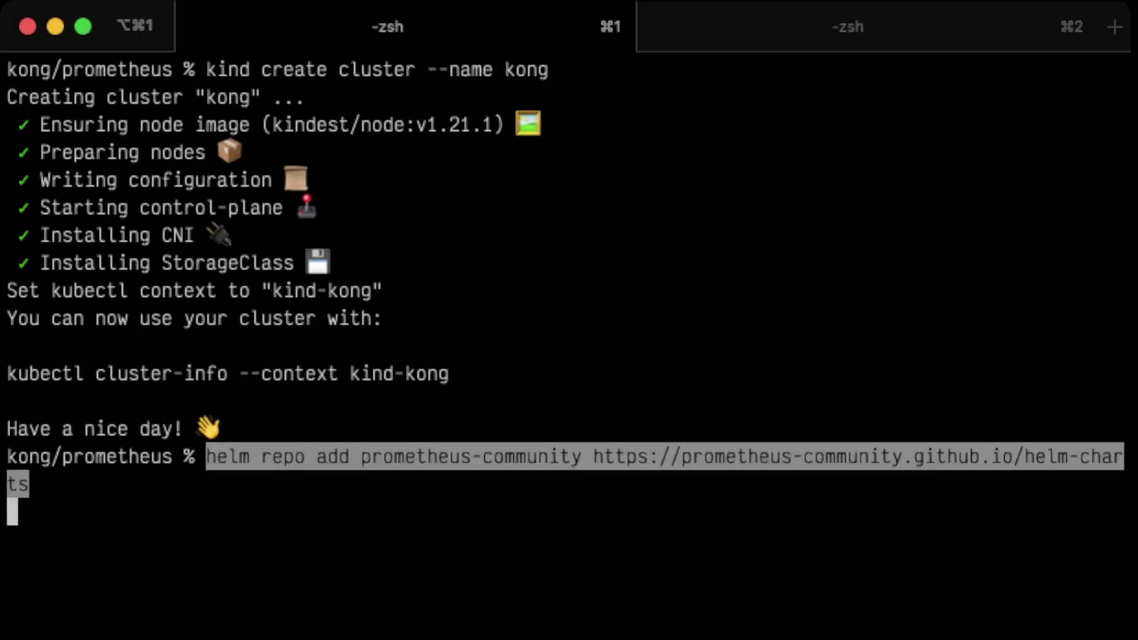
{"action": "key", "text": "Return"}
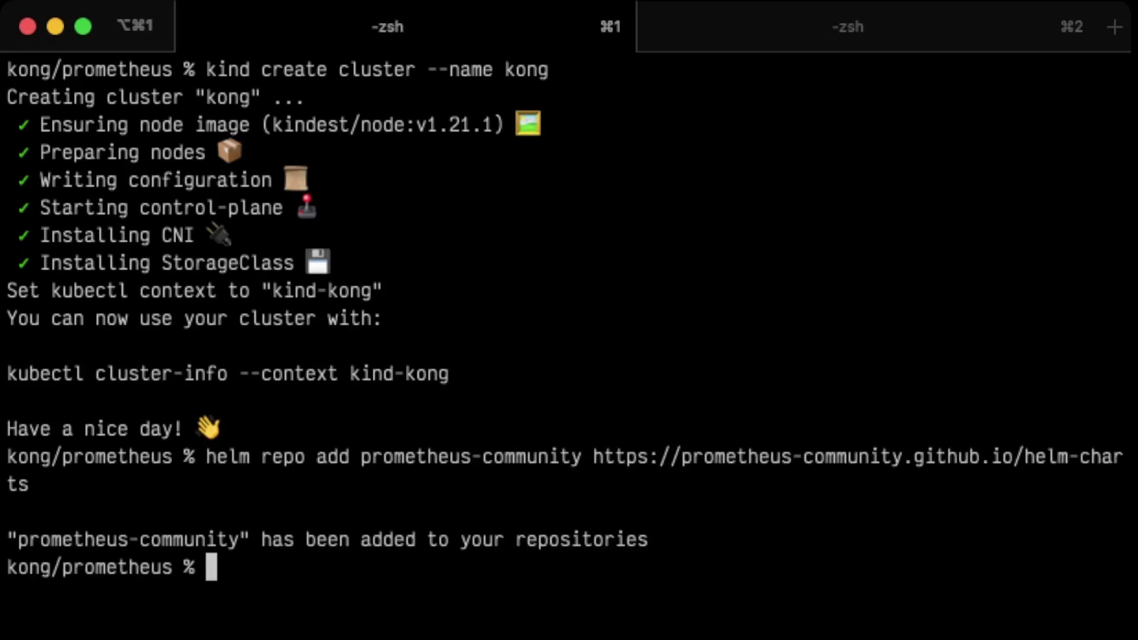
{"action": "type", "text": "less "}
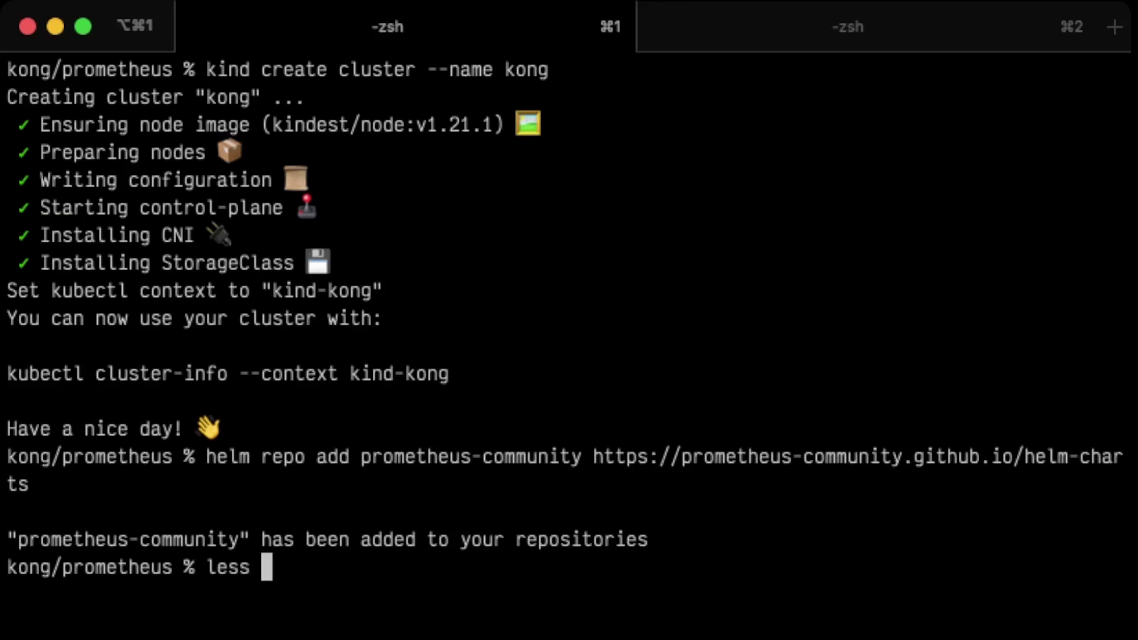
{"action": "type", "text": "prometheus.yaml"}
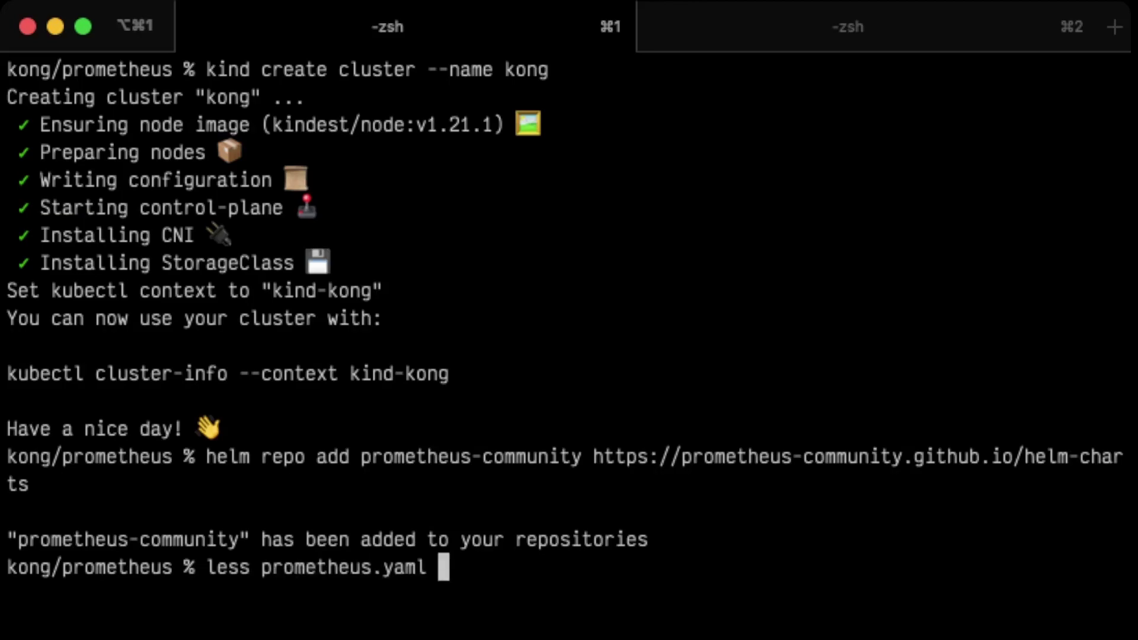
{"action": "key", "text": "Return"}
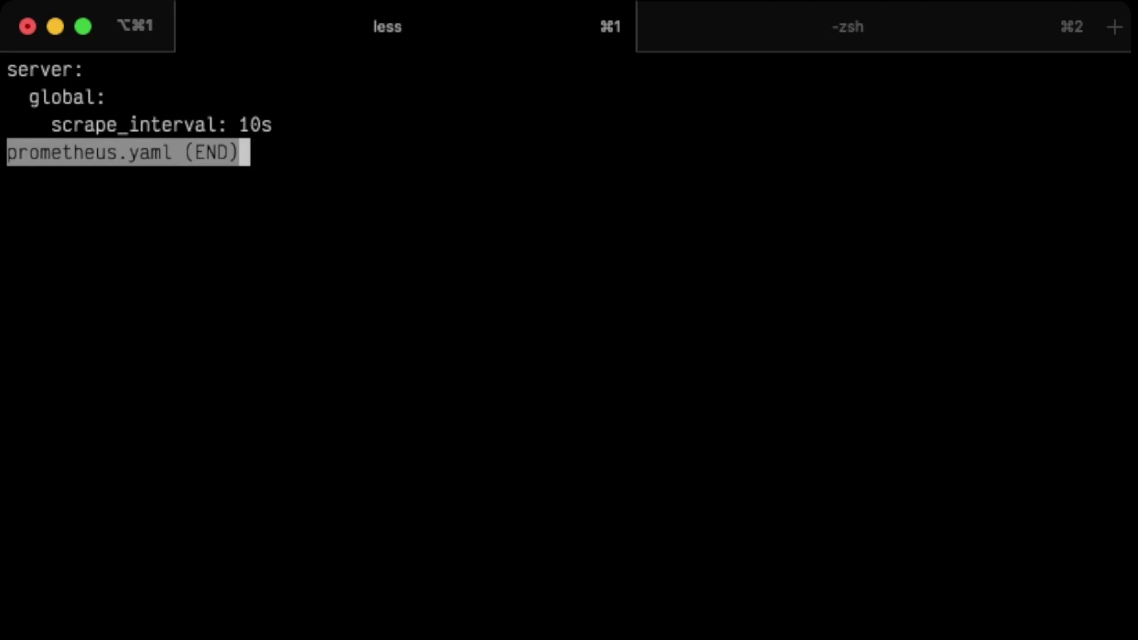
{"action": "key", "text": "q"}
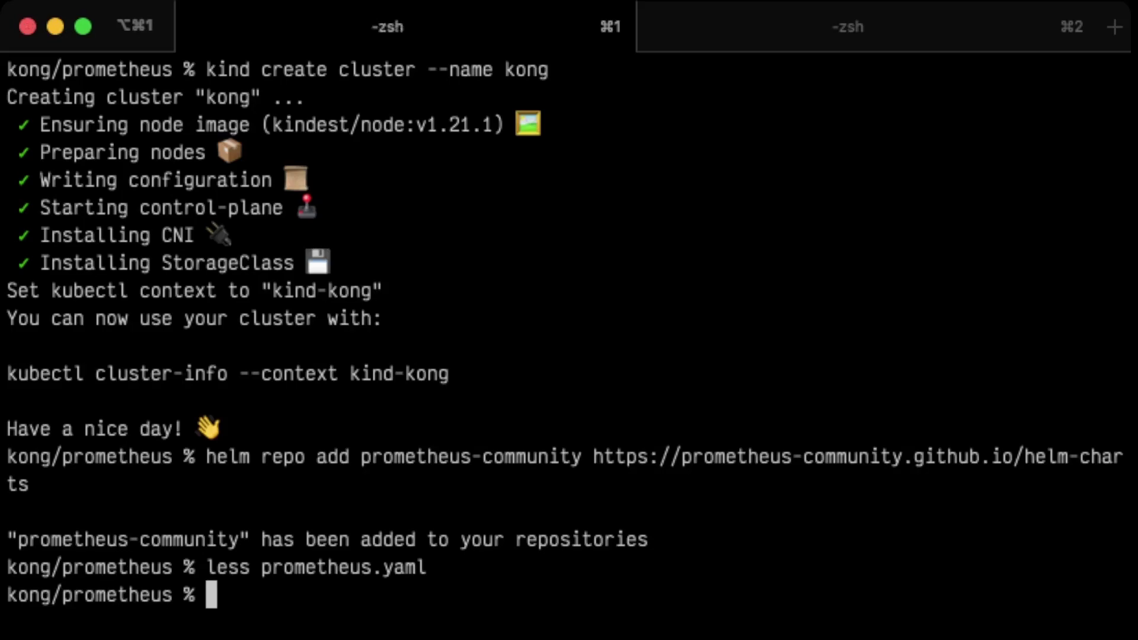
Step: Helm-install prometheus into a new monitoring namespace with prometheus.yaml, fixing the --values flag typo
{"action": "type", "text": "hel"}
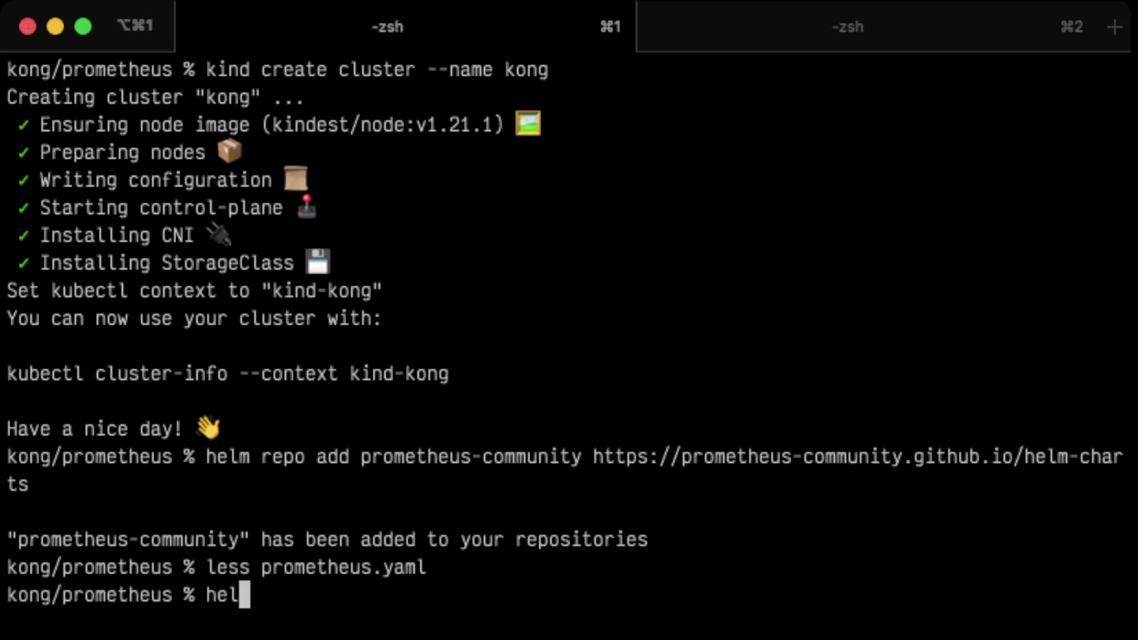
{"action": "type", "text": "m inst"}
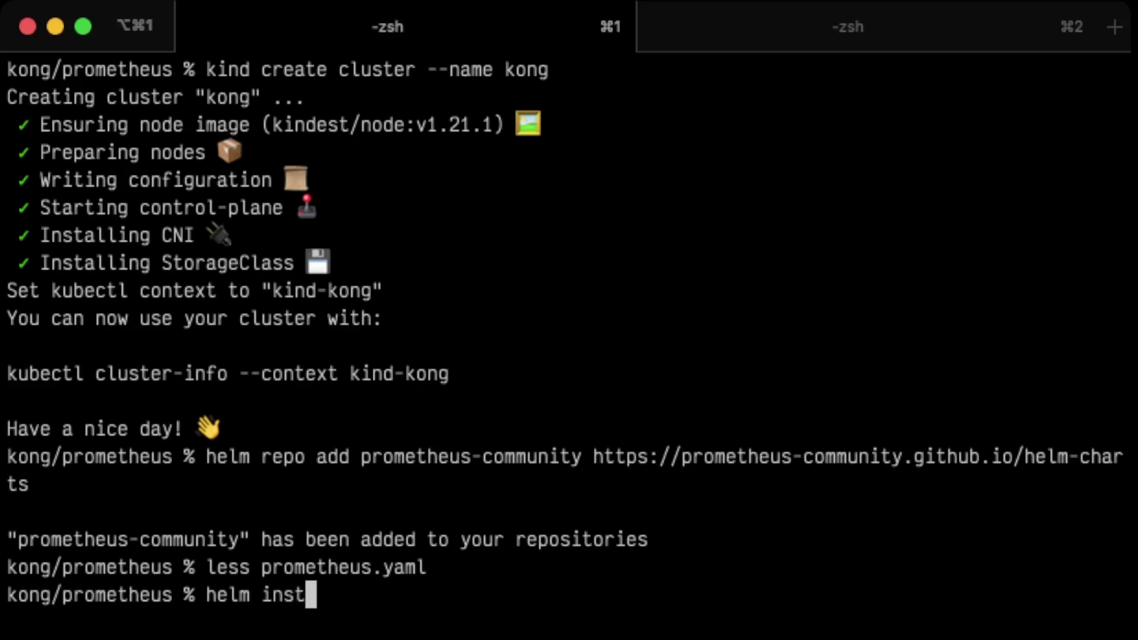
{"action": "type", "text": "all prom"}
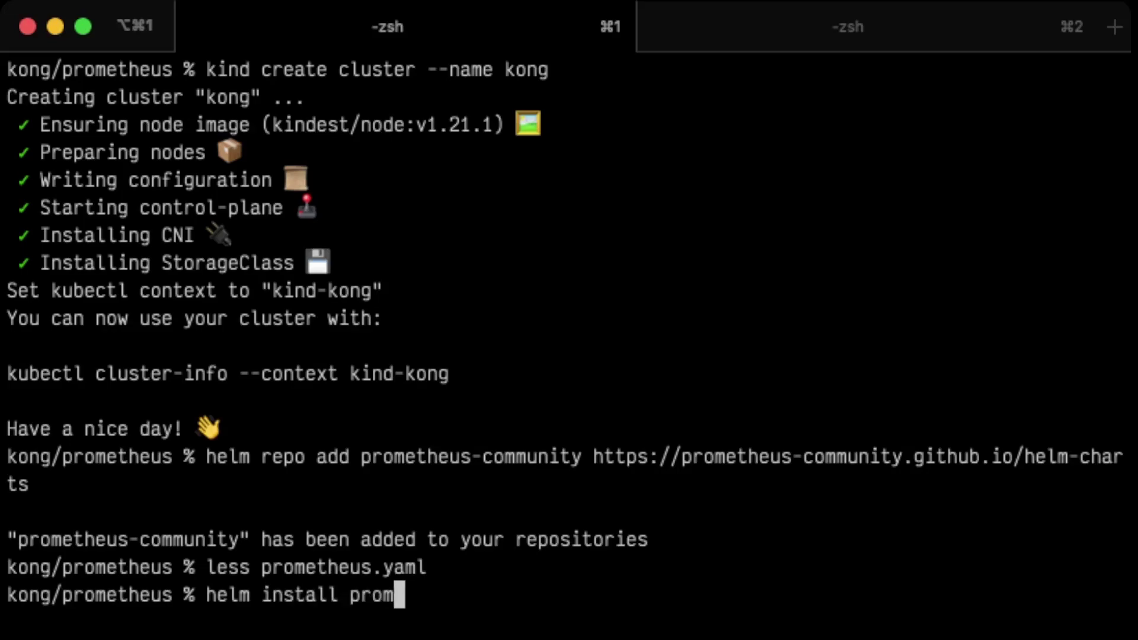
{"action": "type", "text": "etheus p"}
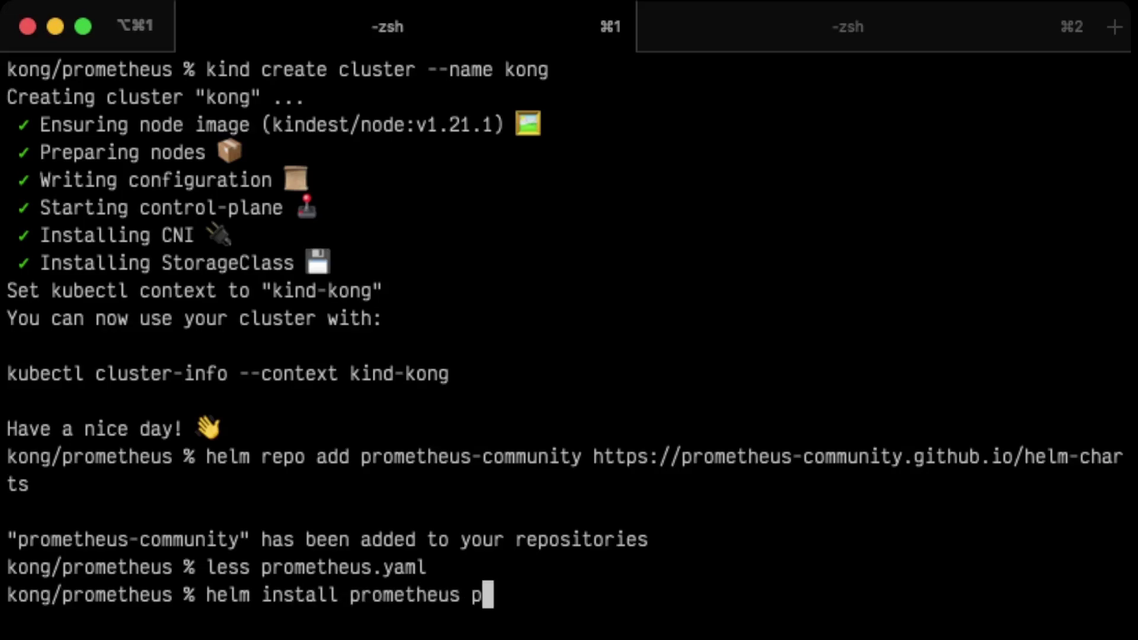
{"action": "type", "text": "rometheus"}
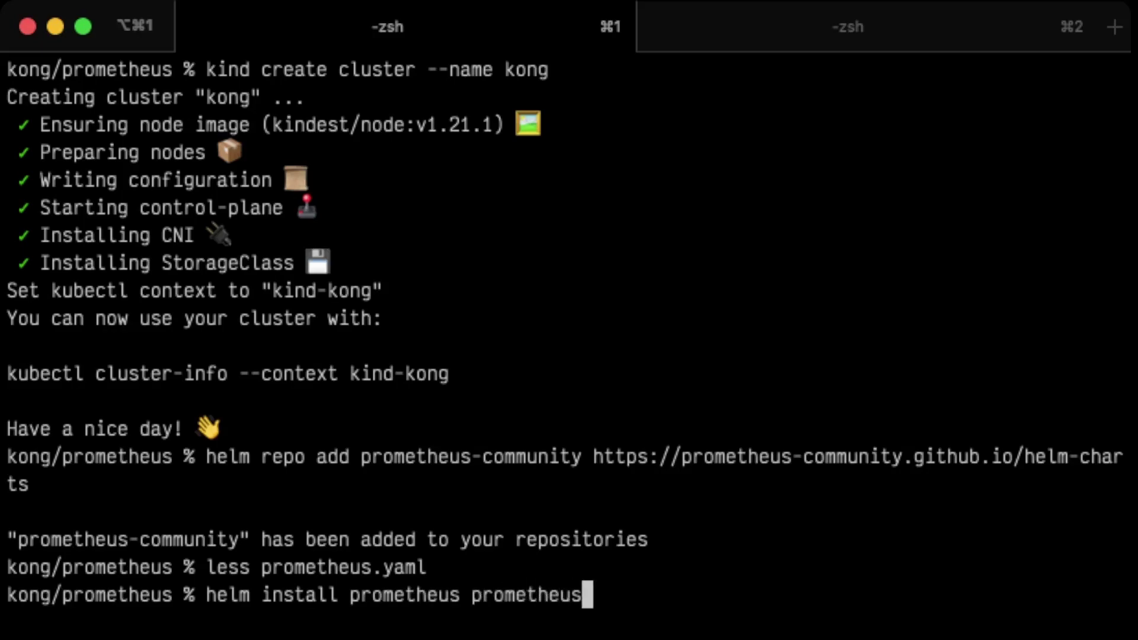
{"action": "type", "text": "-community"}
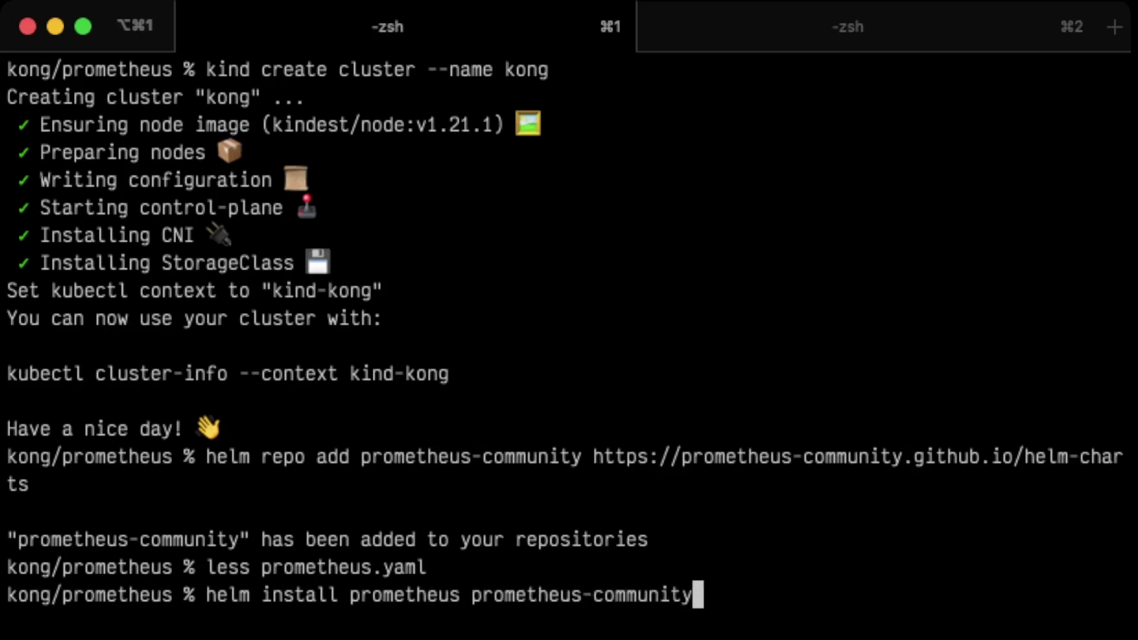
{"action": "type", "text": "/promethe"}
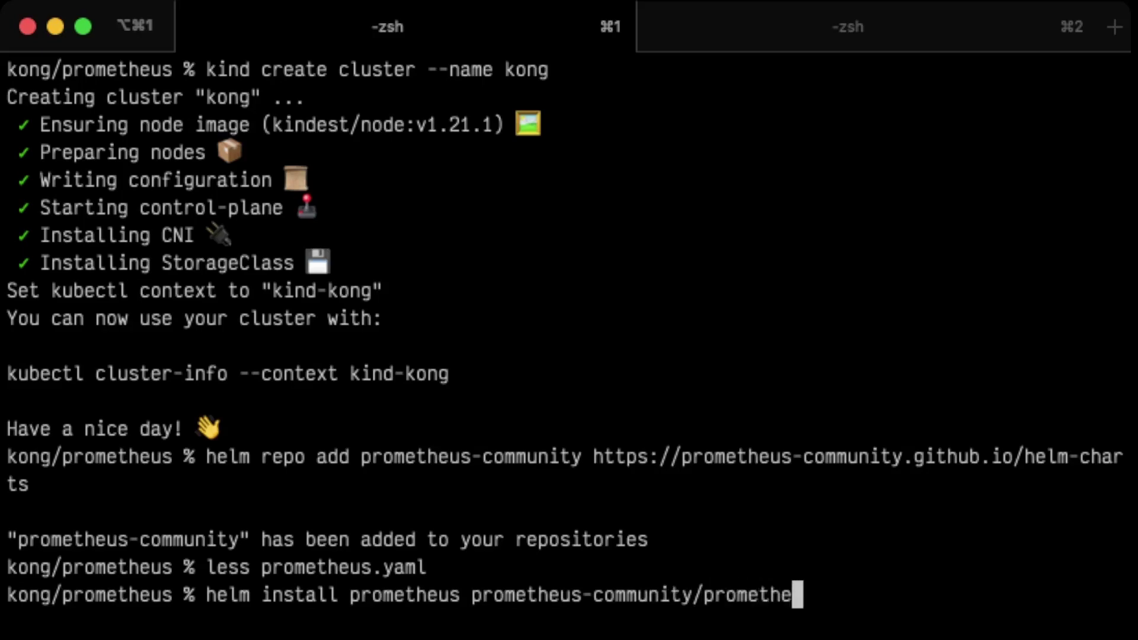
{"action": "type", "text": "us "}
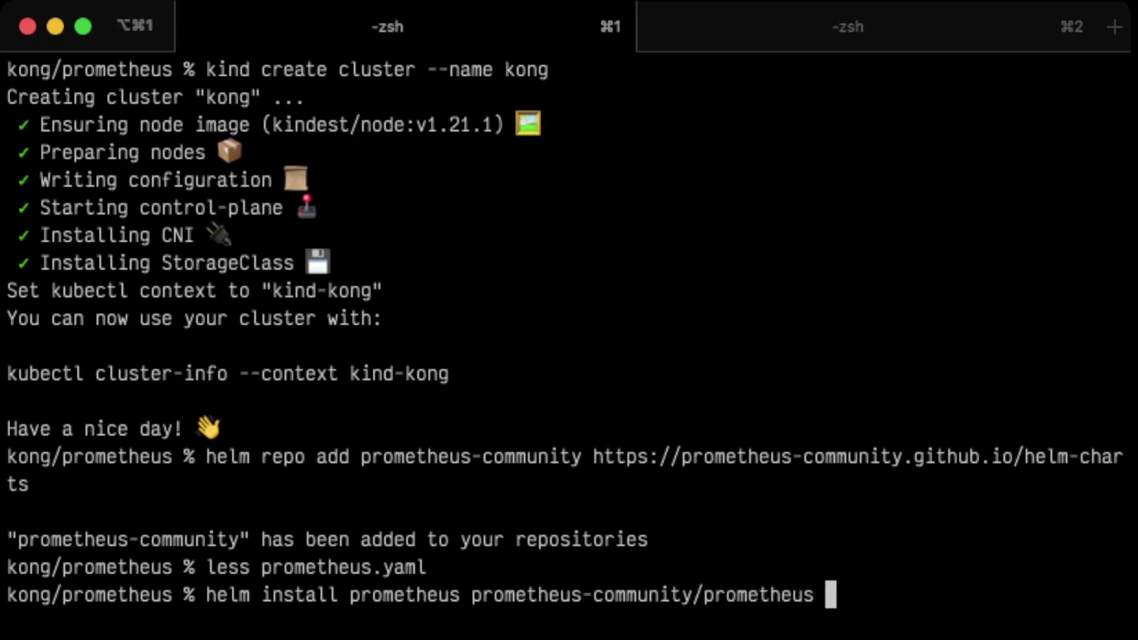
{"action": "type", "text": "--namespace mon"}
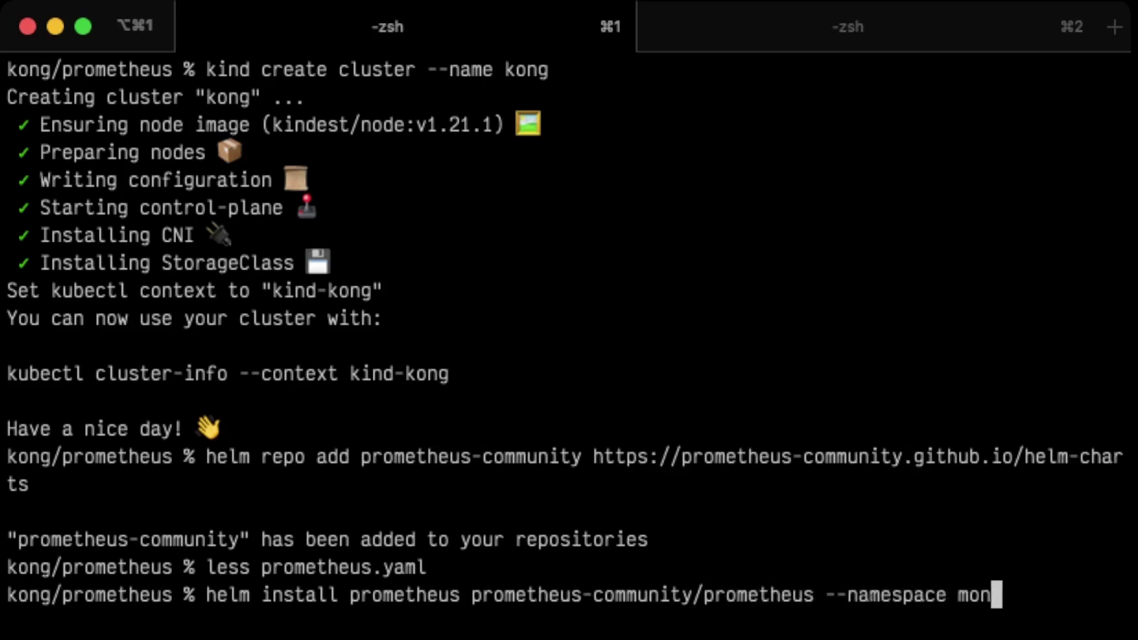
{"action": "type", "text": "itoring -"}
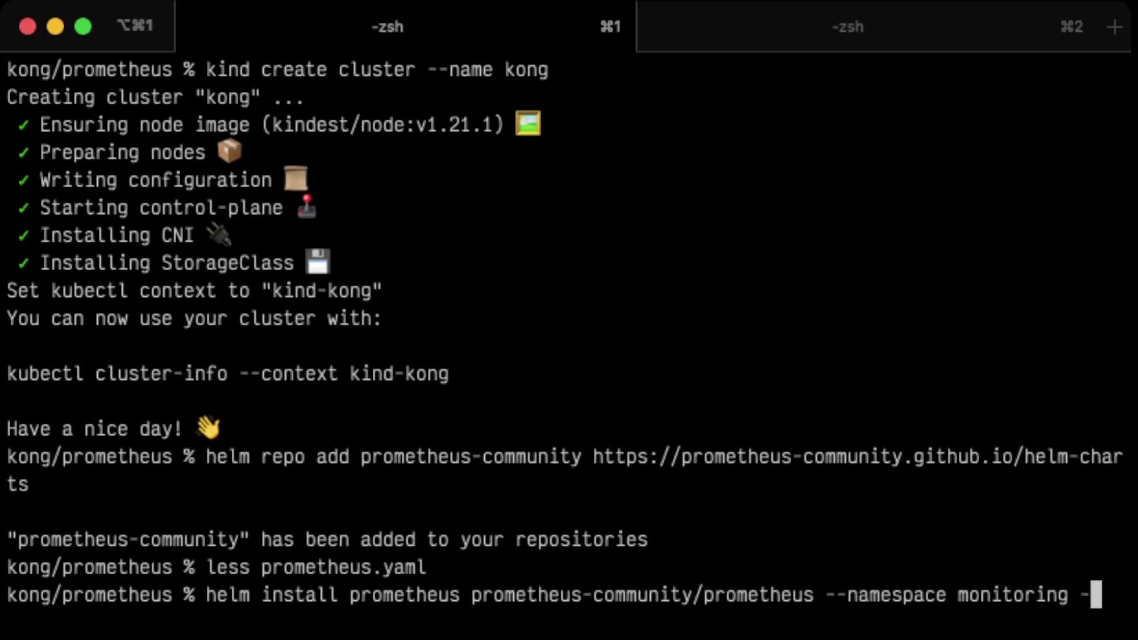
{"action": "type", "text": "-create-name"}
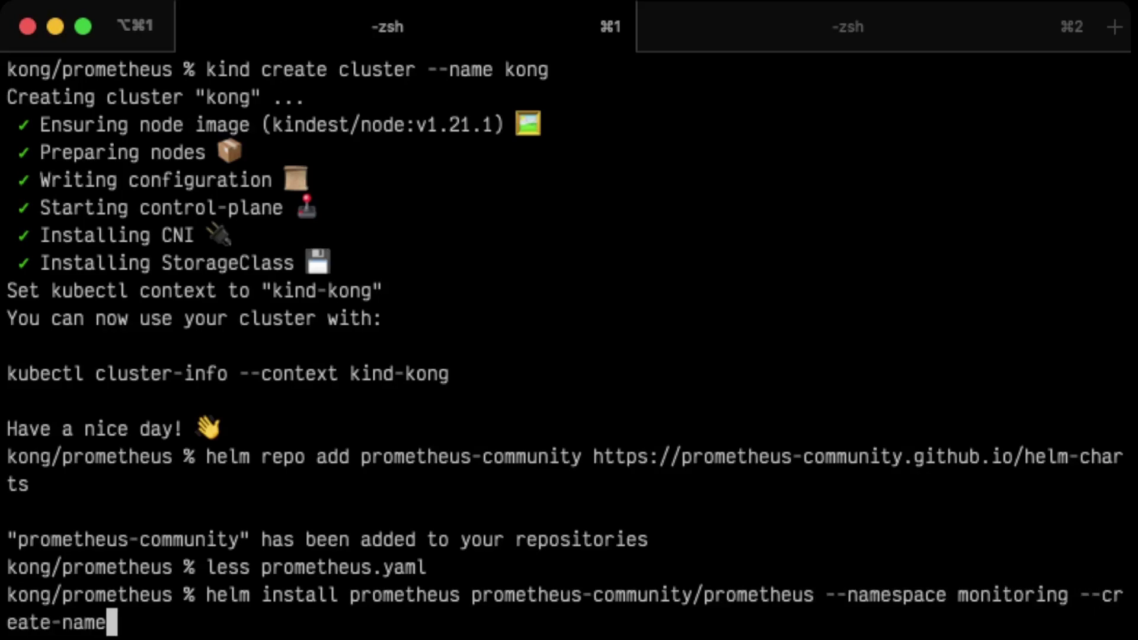
{"action": "type", "text": "space"}
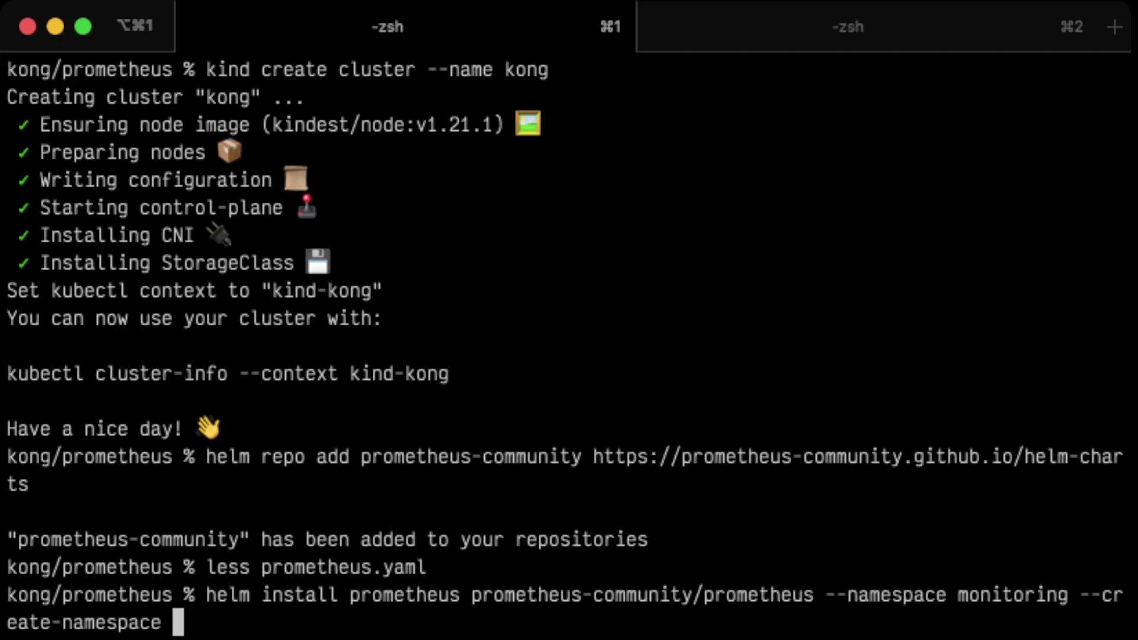
{"action": "type", "text": "-v"}
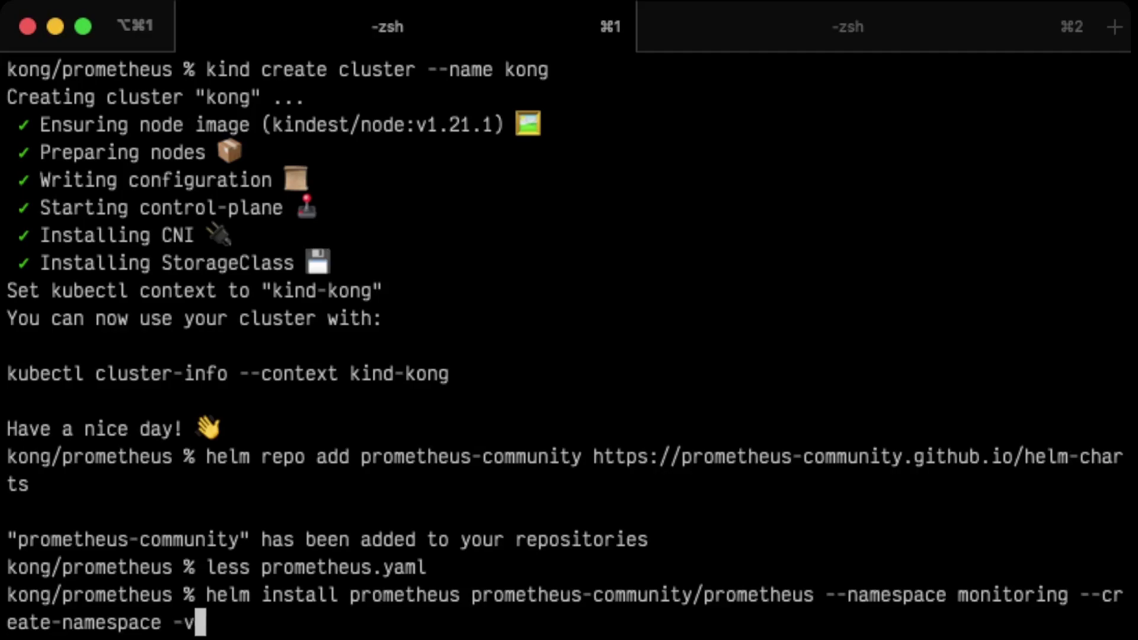
{"action": "type", "text": "alues prometheus.yaml"}
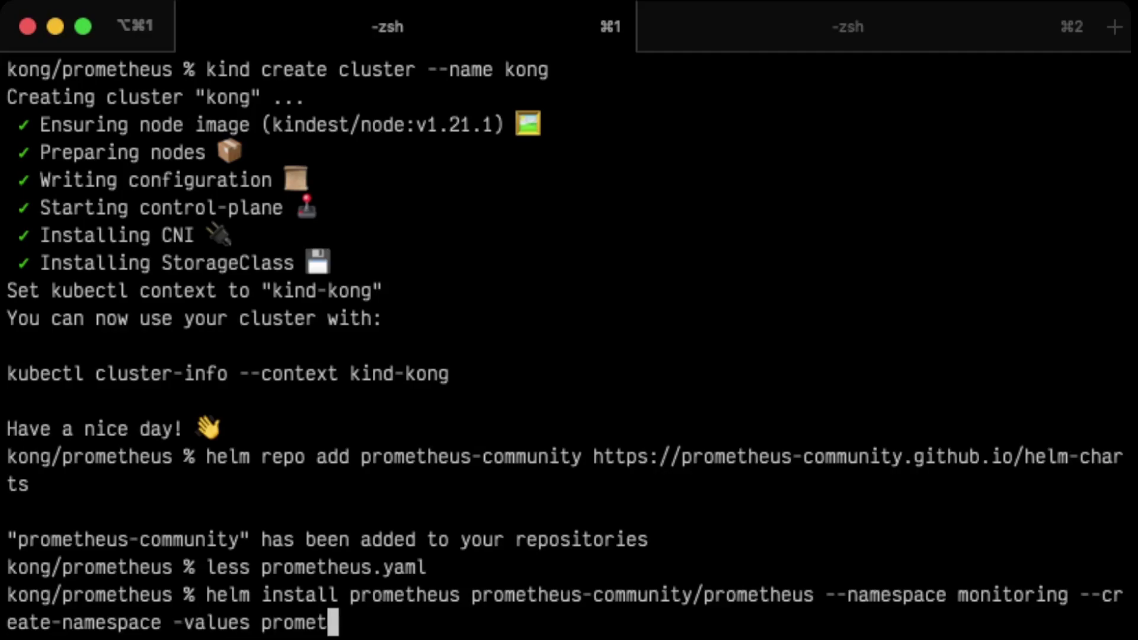
{"action": "key", "text": "Return"}
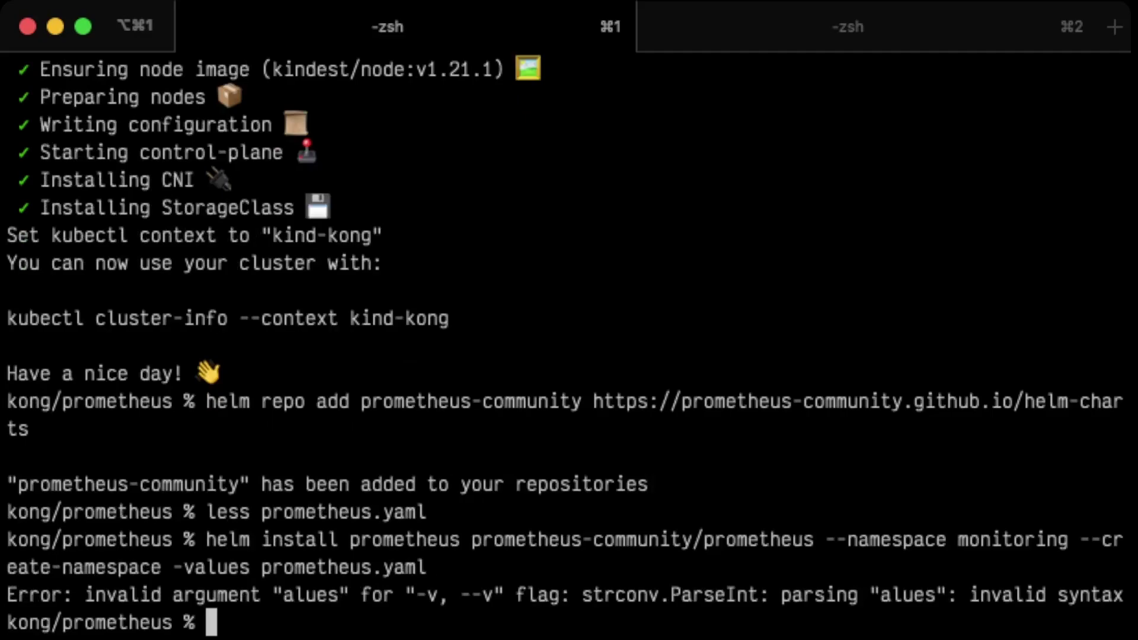
{"action": "key", "text": "Up"}
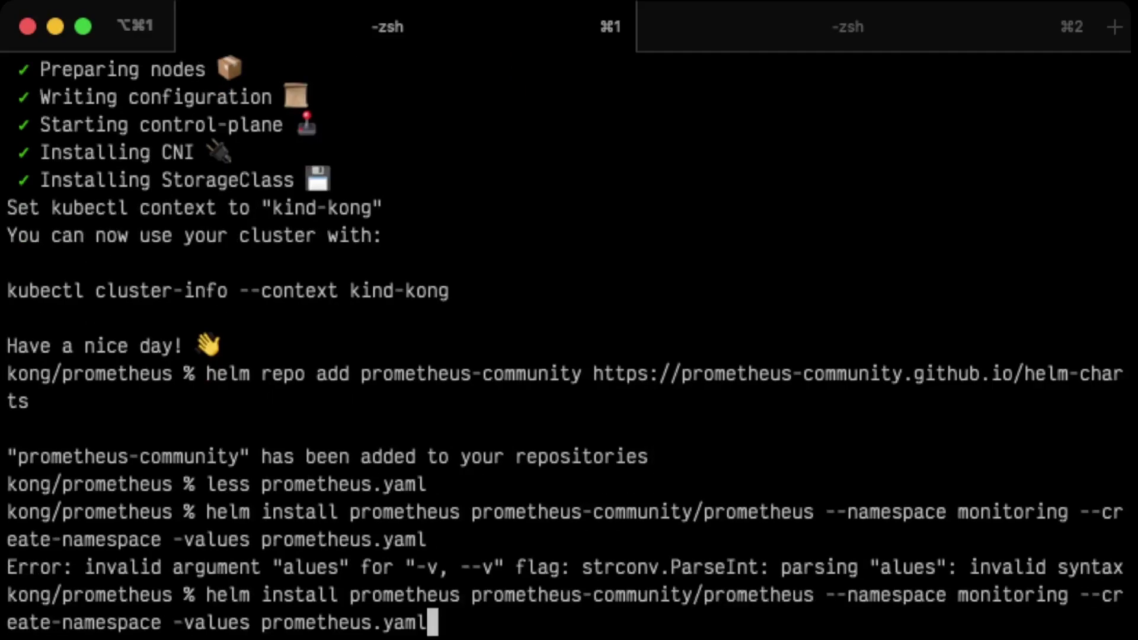
{"action": "key", "text": "Left"}
{"action": "key", "text": "Left"}
{"action": "key", "text": "Left"}
{"action": "key", "text": "Left"}
{"action": "key", "text": "Left"}
{"action": "key", "text": "Left"}
{"action": "key", "text": "Left"}
{"action": "key", "text": "Left"}
{"action": "key", "text": "Left"}
{"action": "key", "text": "Left"}
{"action": "key", "text": "Left"}
{"action": "key", "text": "Left"}
{"action": "key", "text": "Left"}
{"action": "key", "text": "Left"}
{"action": "key", "text": "Left"}
{"action": "key", "text": "Left"}
{"action": "key", "text": "Left"}
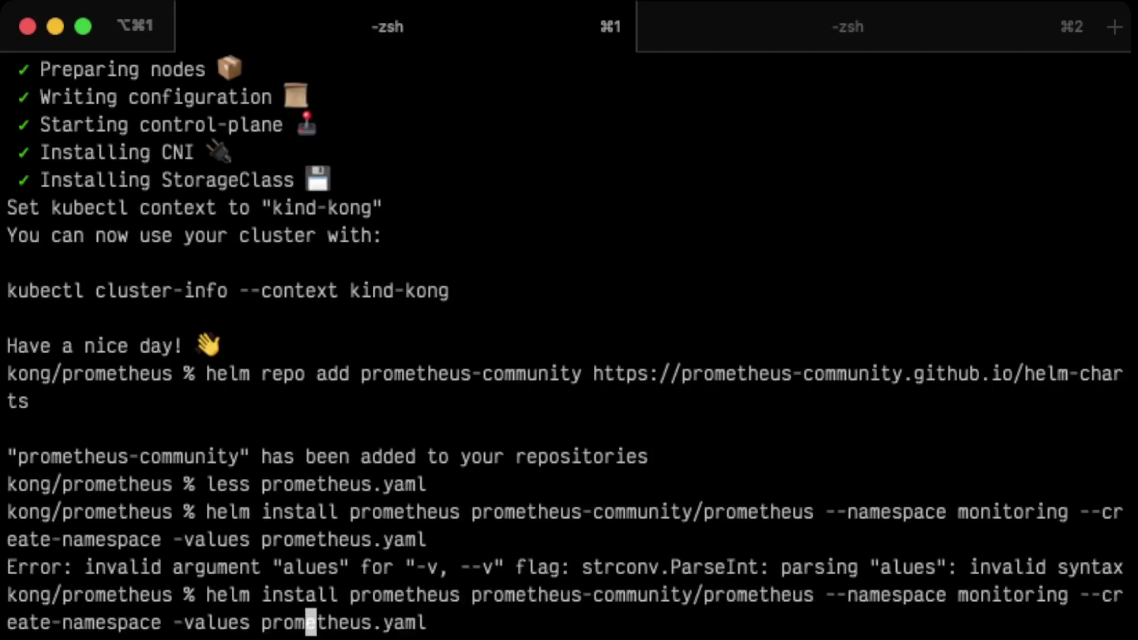
{"action": "key", "text": "Left"}
{"action": "key", "text": "Left"}
{"action": "key", "text": "Left"}
{"action": "key", "text": "Left"}
{"action": "key", "text": "Left"}
{"action": "type", "text": "-"}
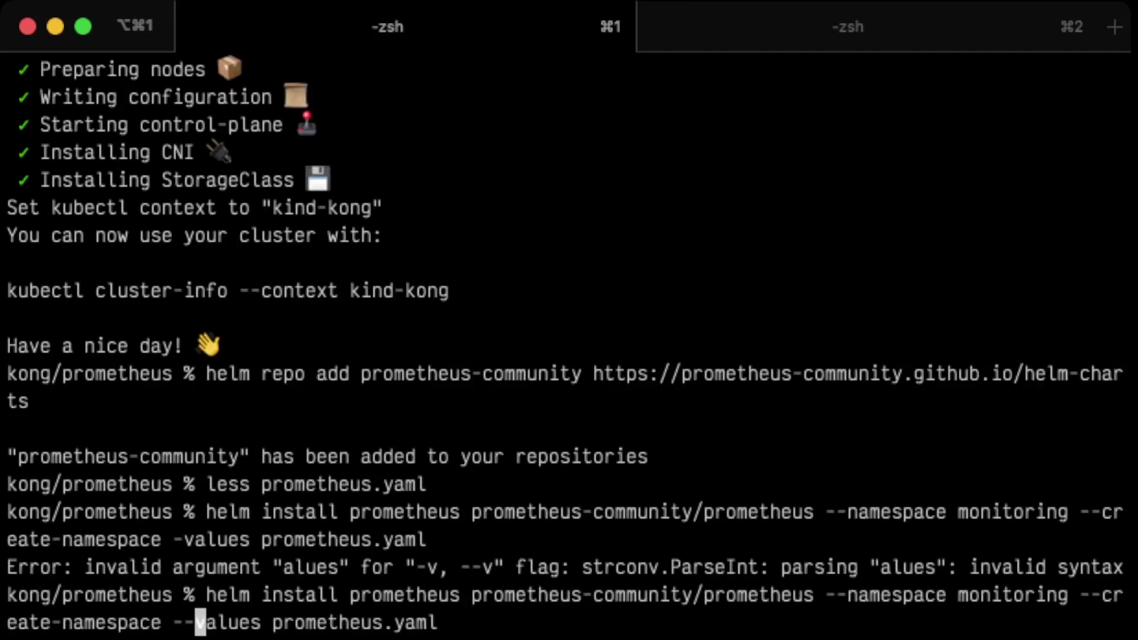
{"action": "key", "text": "Return"}
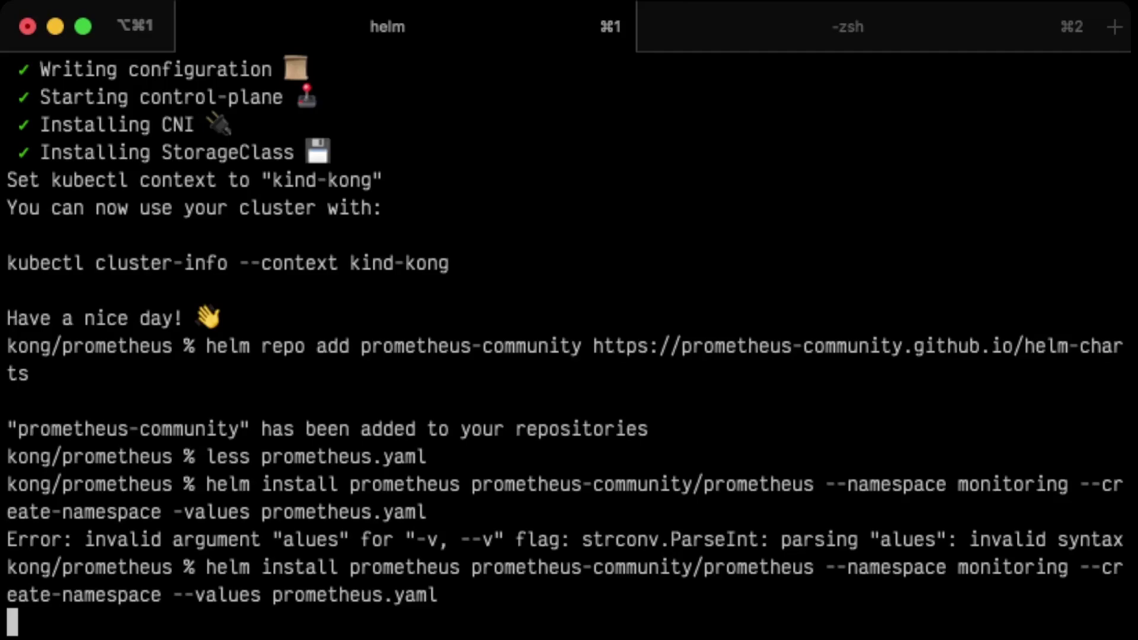
{"action": "key", "text": "super+Tab"}
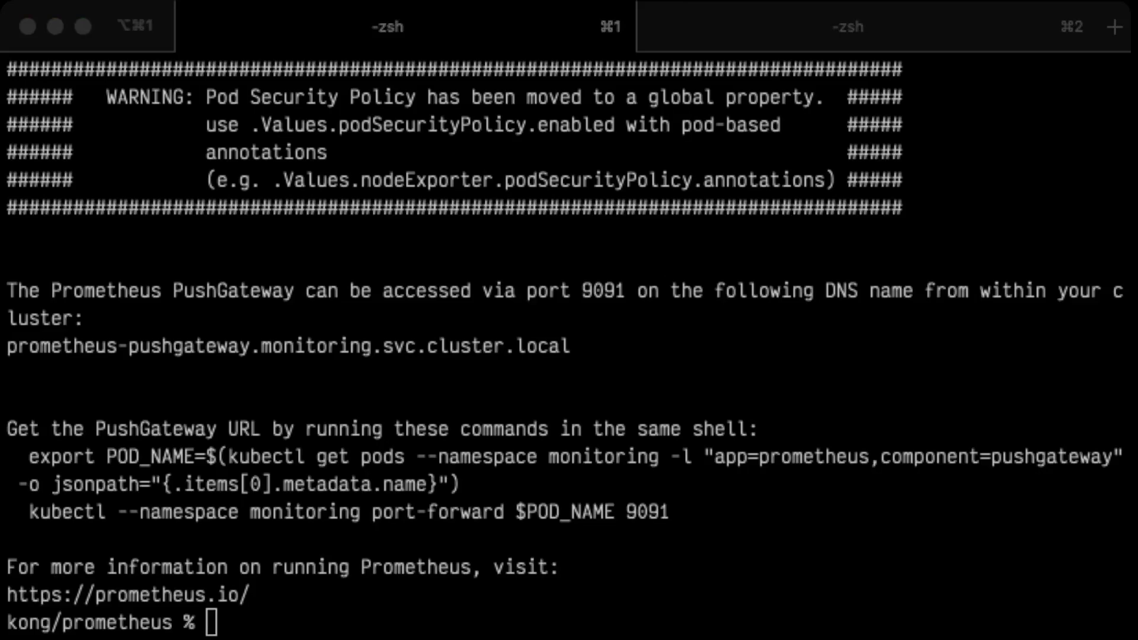
{"action": "key", "text": "super+Tab"}
{"action": "type", "text": "helm repo add grafana https://grafana.github.io/helm-charts"}
{"action": "key", "text": "Return"}
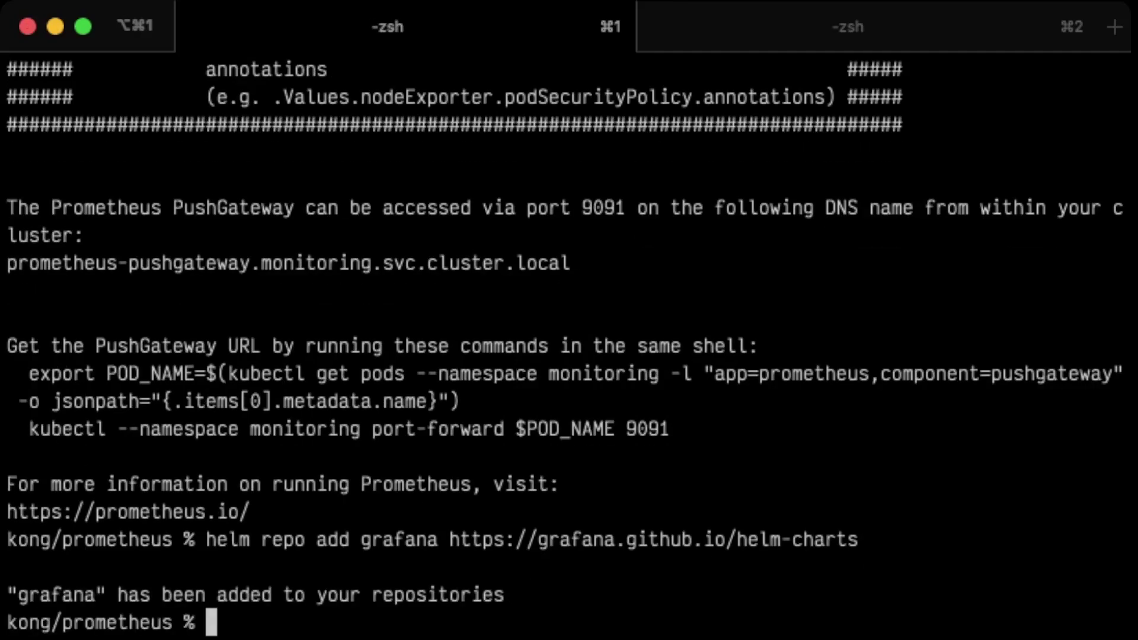
Step: Read grafana.yaml through its Prometheus datasource and Kong dashboard 7424 settings, then close it
{"action": "type", "text": "less "}
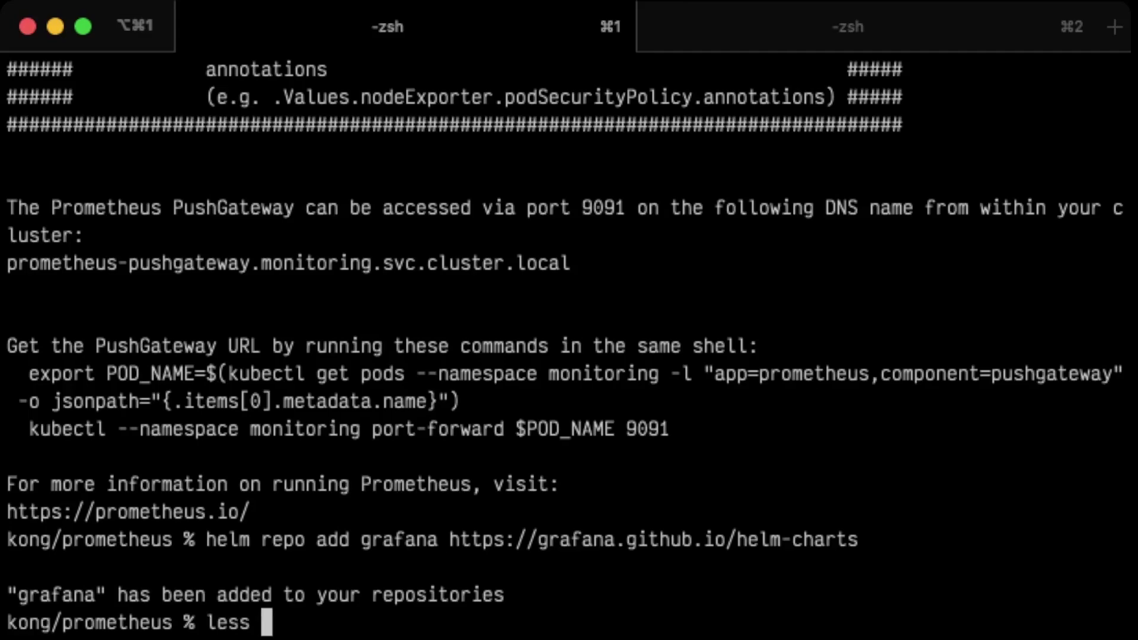
{"action": "type", "text": "grafana.y"}
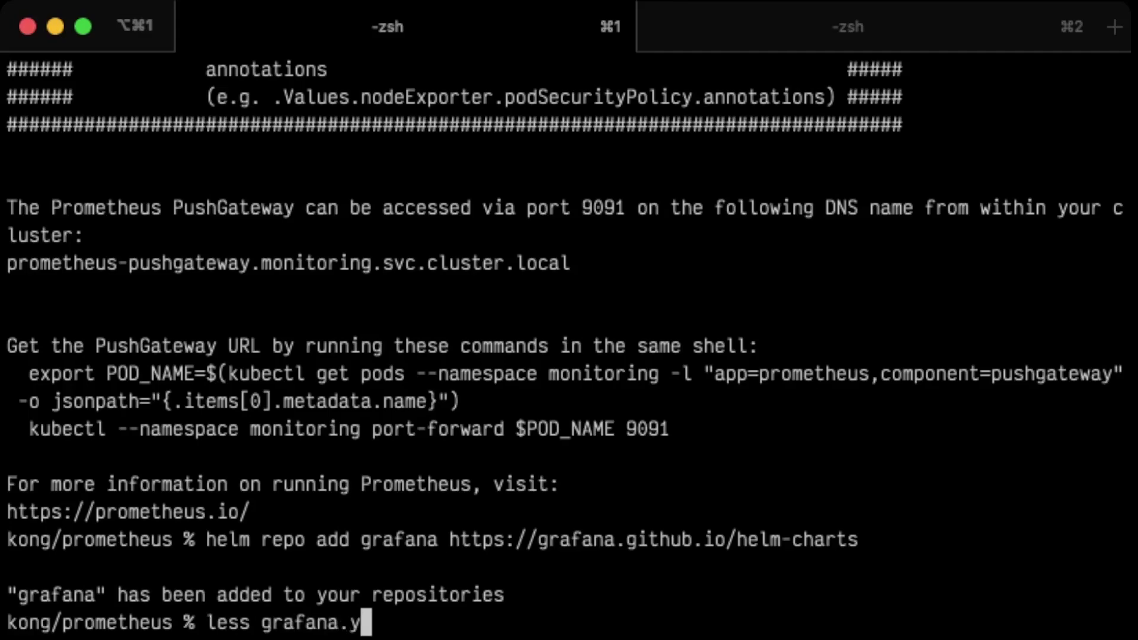
{"action": "key", "text": "Tab"}
{"action": "key", "text": "Return"}
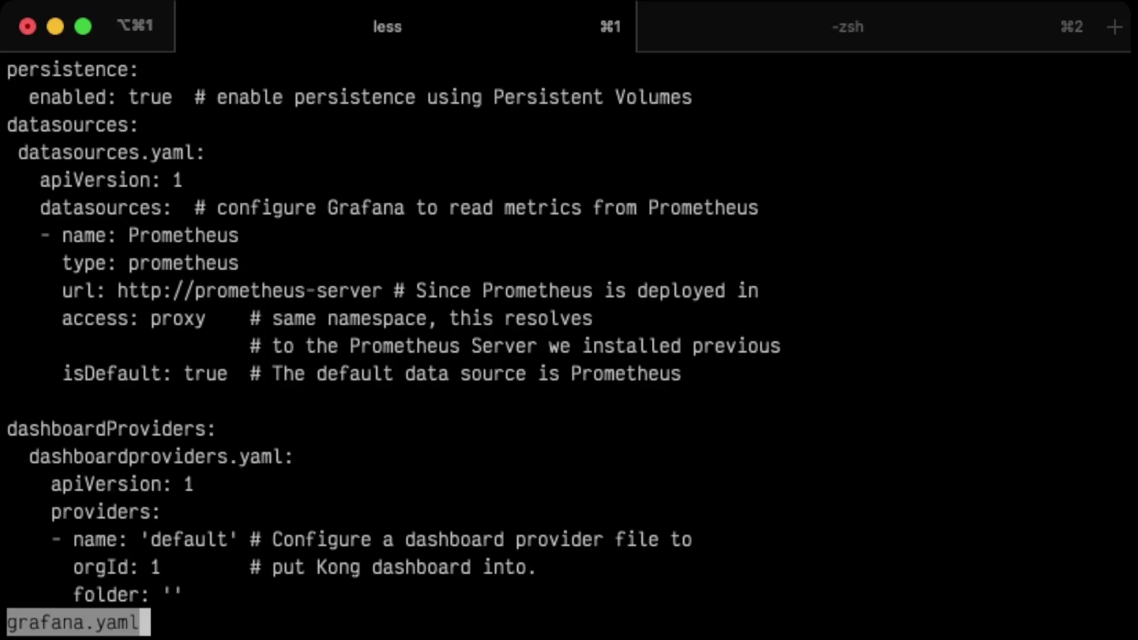
{"action": "key", "text": "Down"}
{"action": "key", "text": "Down"}
{"action": "key", "text": "Down"}
{"action": "key", "text": "Down"}
{"action": "key", "text": "Down"}
{"action": "key", "text": "Down"}
{"action": "key", "text": "Down"}
{"action": "key", "text": "Down"}
{"action": "key", "text": "Down"}
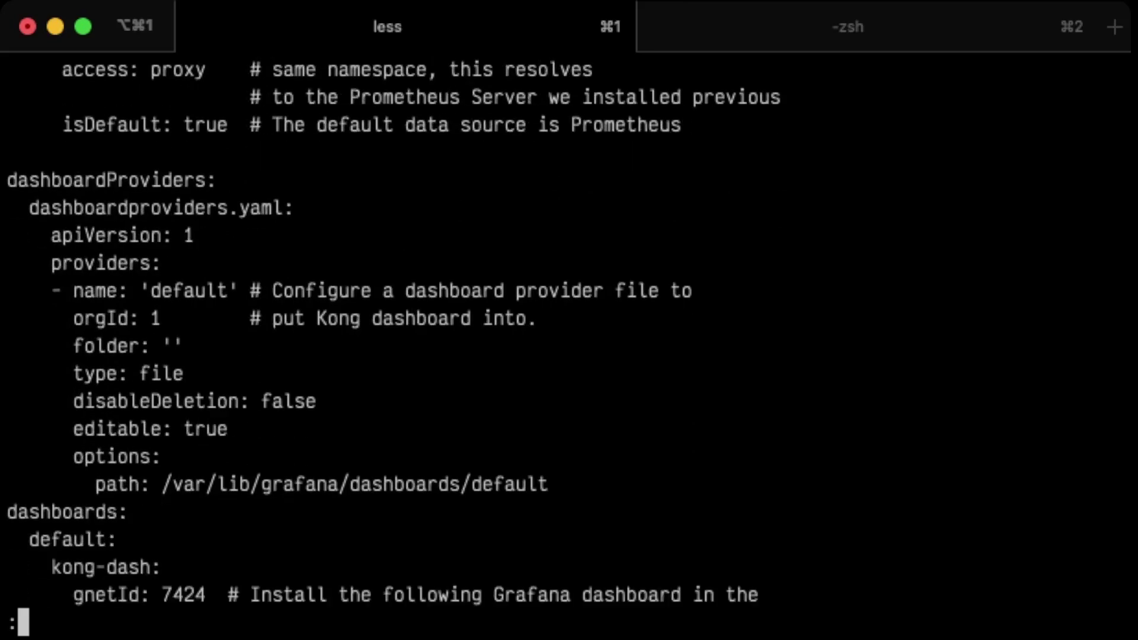
{"action": "key", "text": "Down"}
{"action": "key", "text": "Down"}
{"action": "key", "text": "Down"}
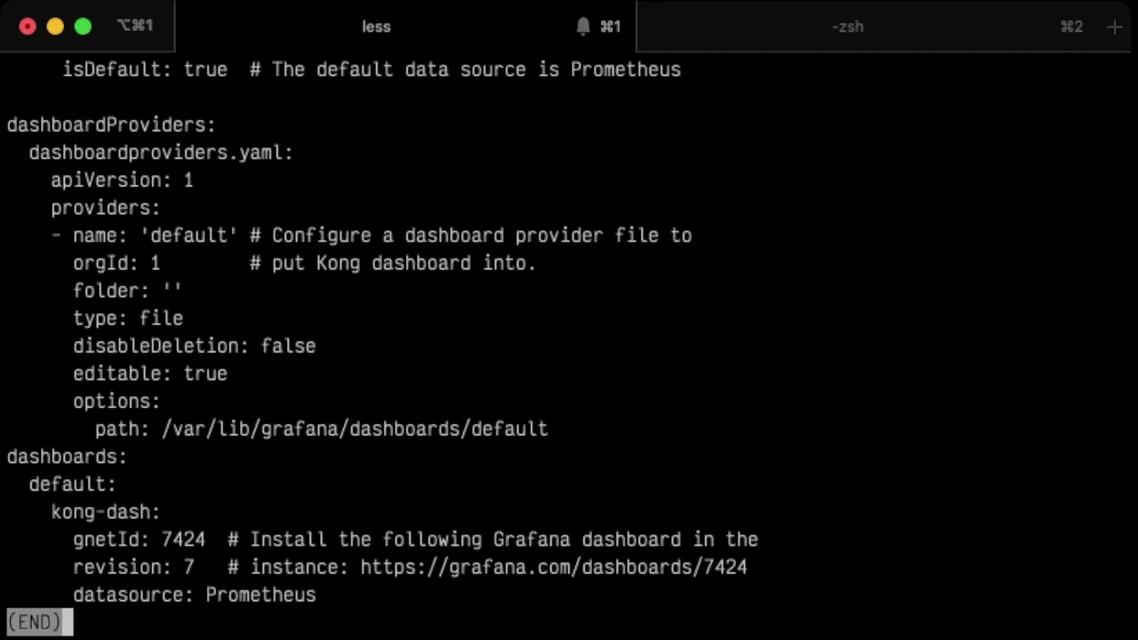
{"action": "key", "text": "q"}
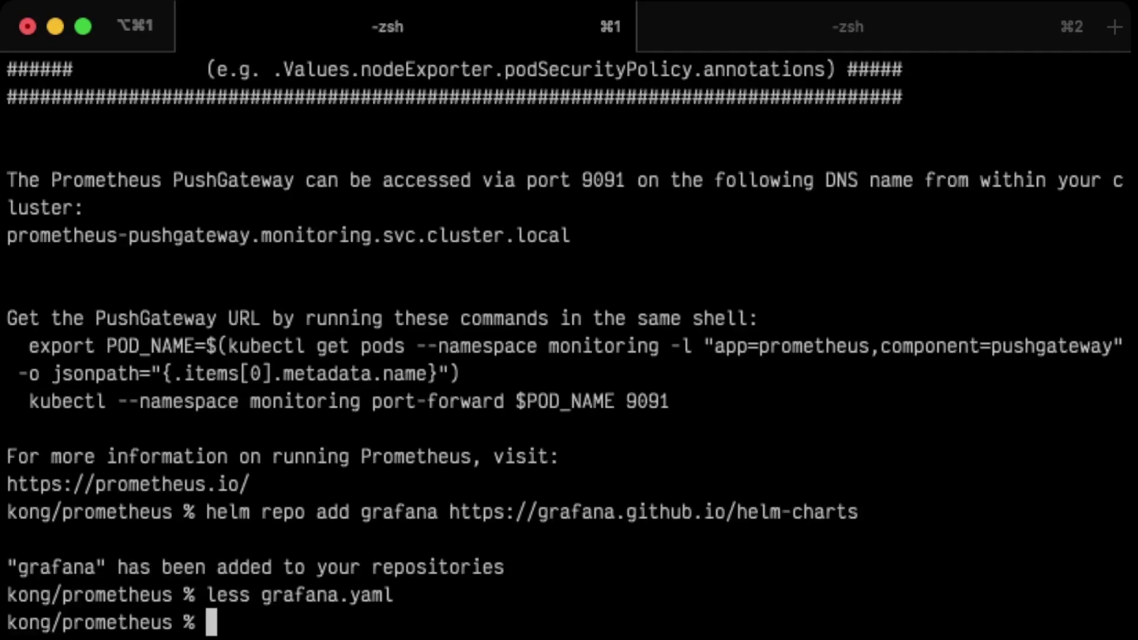
Step: Helm-install grafana/grafana into the monitoring namespace using grafana.yaml values
{"action": "type", "text": "hel"}
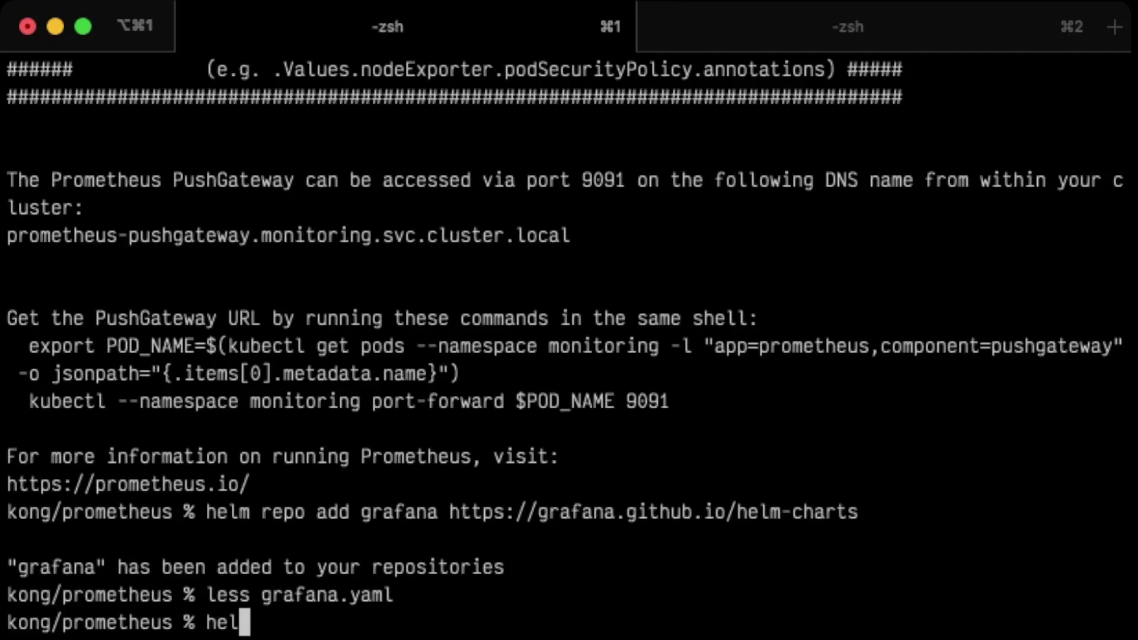
{"action": "type", "text": "m"}
{"action": "type", "text": " ins"}
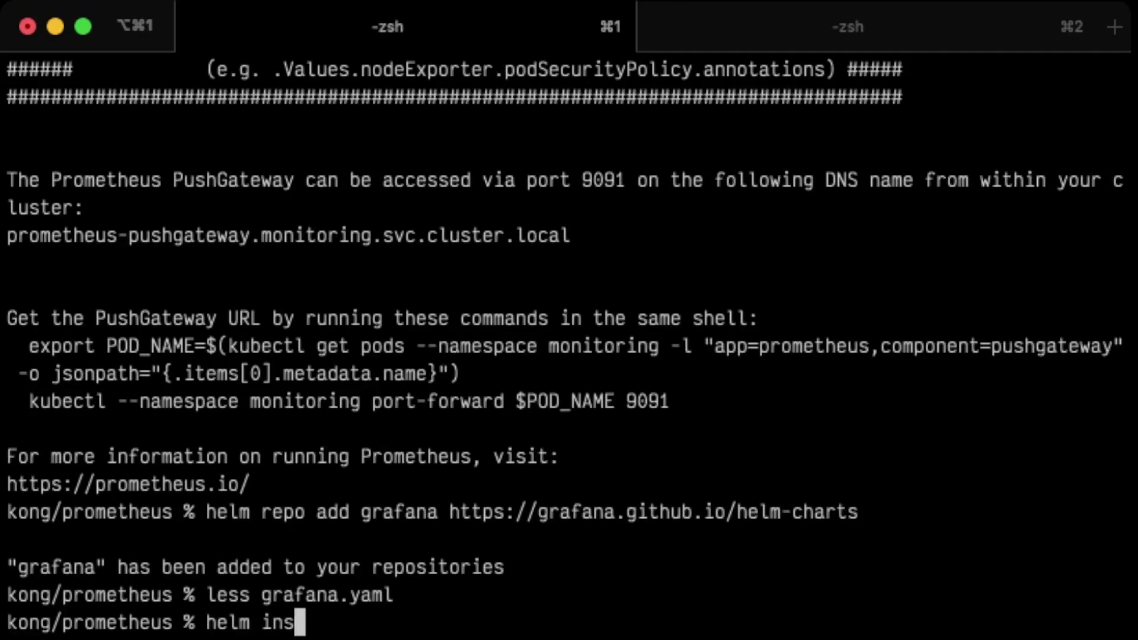
{"action": "type", "text": "tall grafana "}
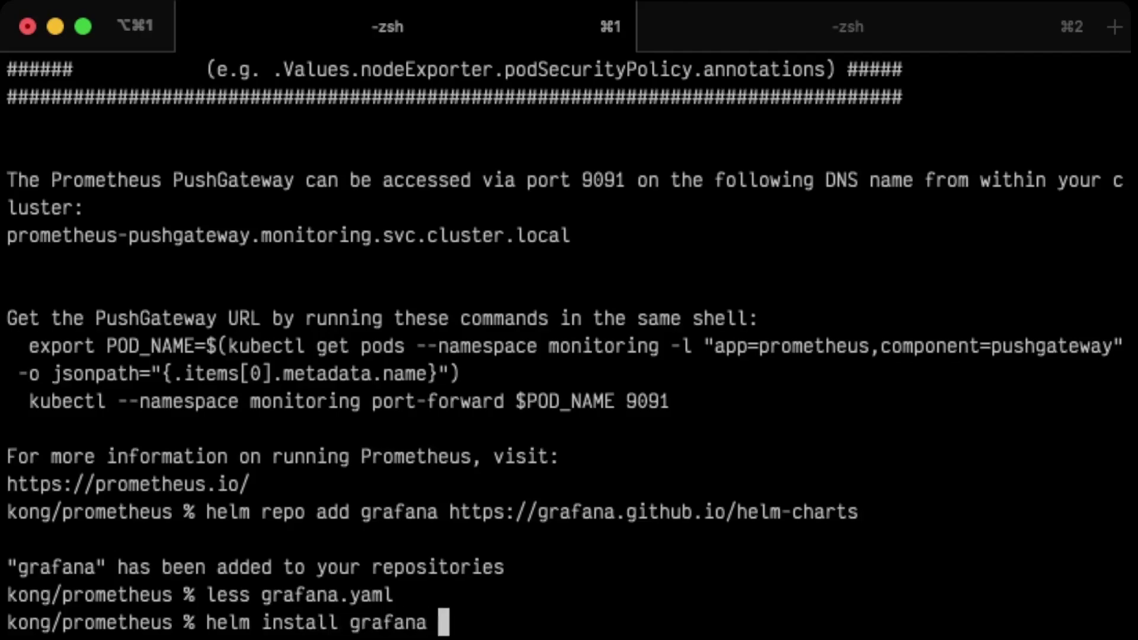
{"action": "type", "text": "grafana"}
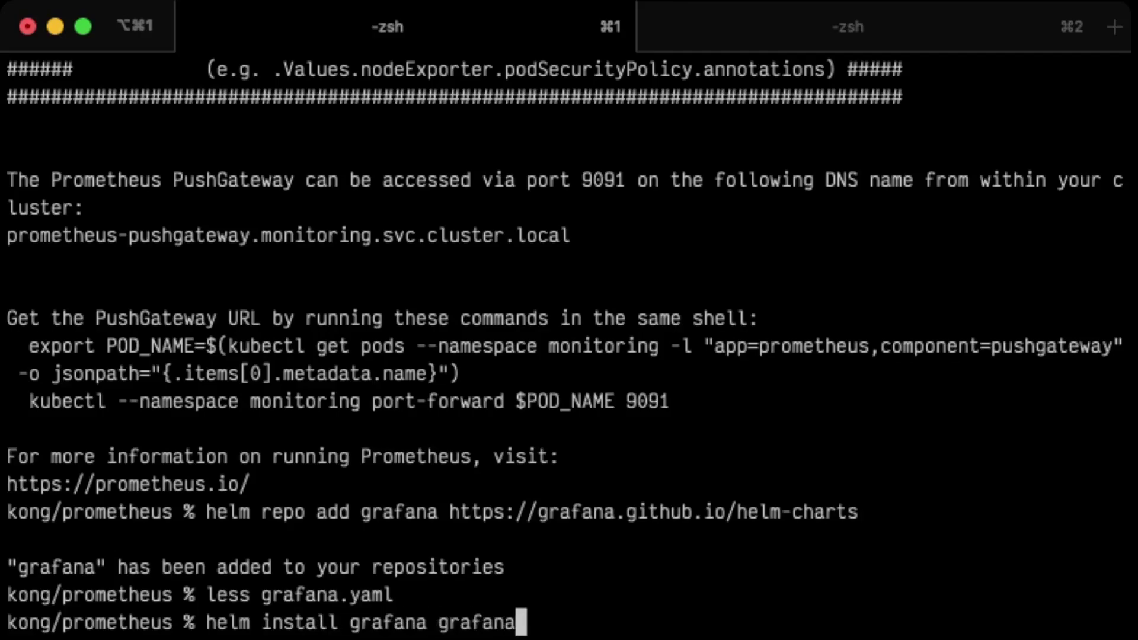
{"action": "type", "text": "/grafana -"}
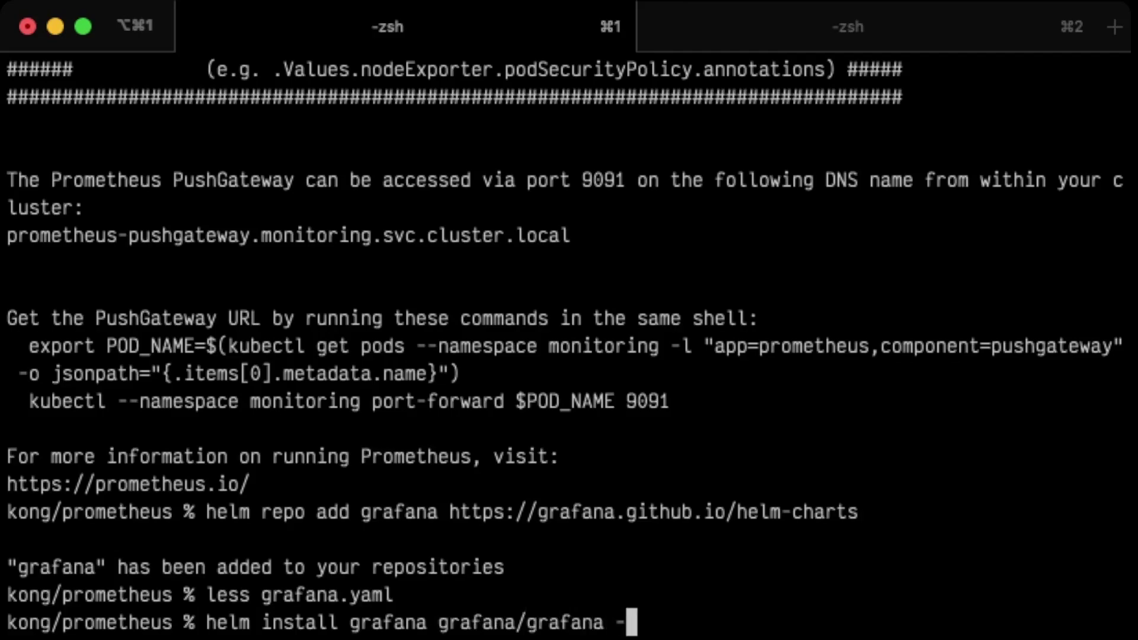
{"action": "type", "text": "-namespace "}
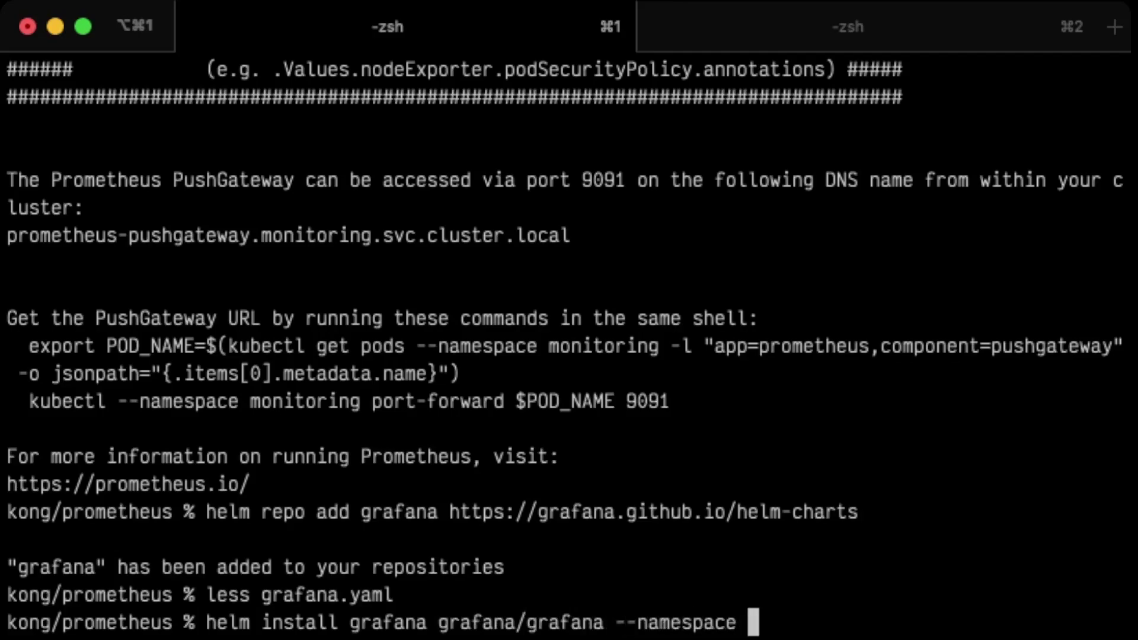
{"action": "type", "text": "monitoring --v"}
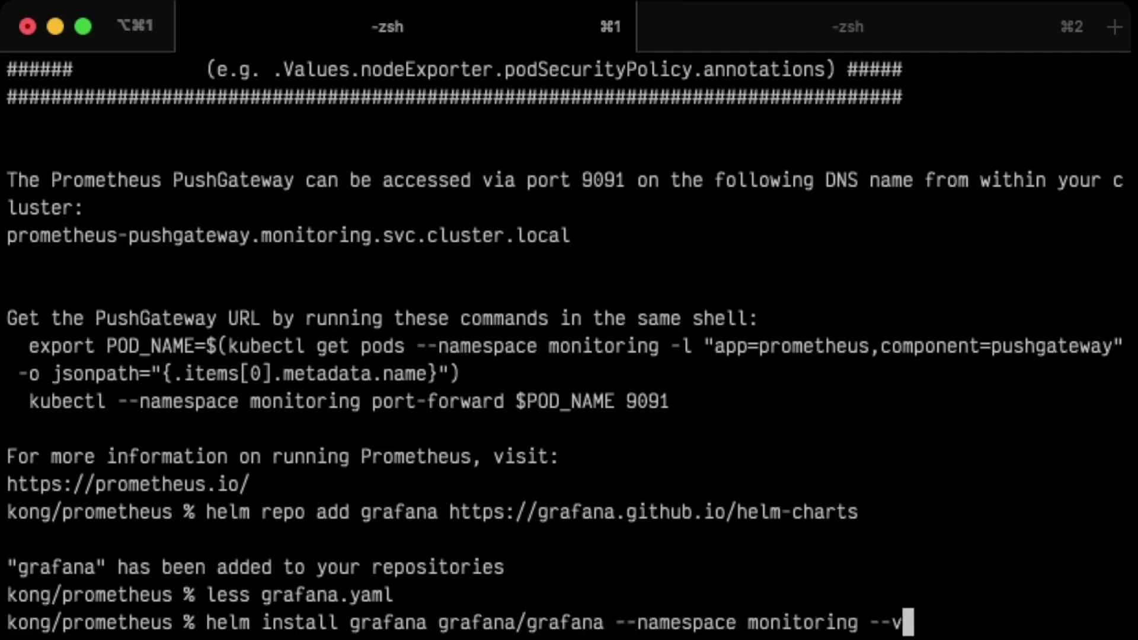
{"action": "type", "text": "alues gra"}
{"action": "key", "text": "Tab"}
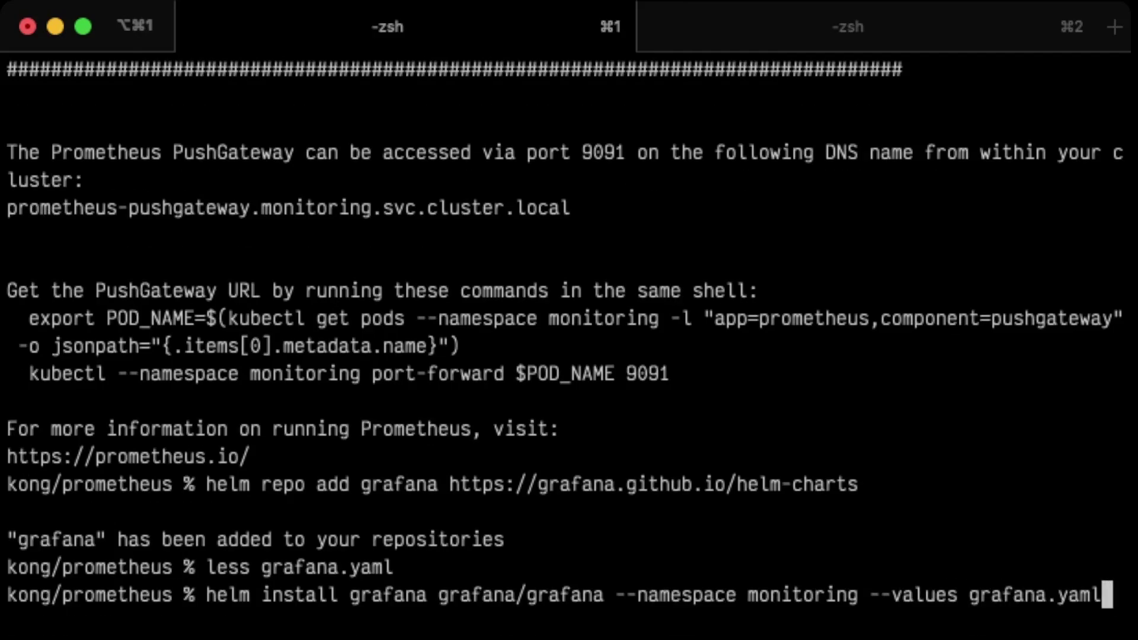
{"action": "key", "text": "Return"}
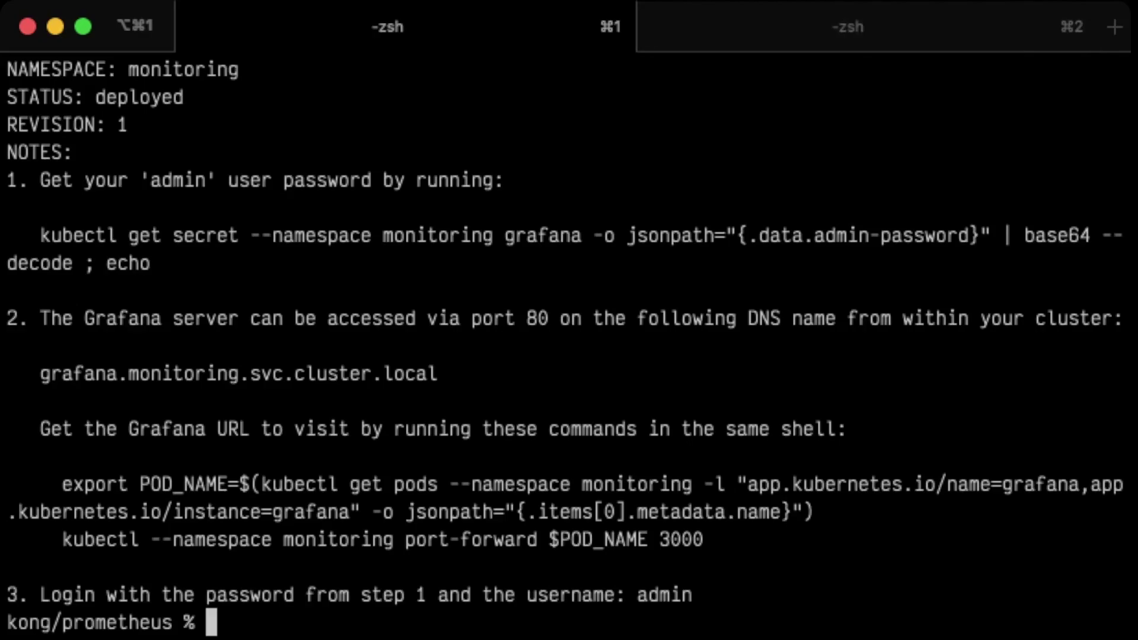
Step: Add the kong chart repo and install release mykong in namespace kong with kong.yaml, installCRDs=false
{"action": "type", "text": "helm "}
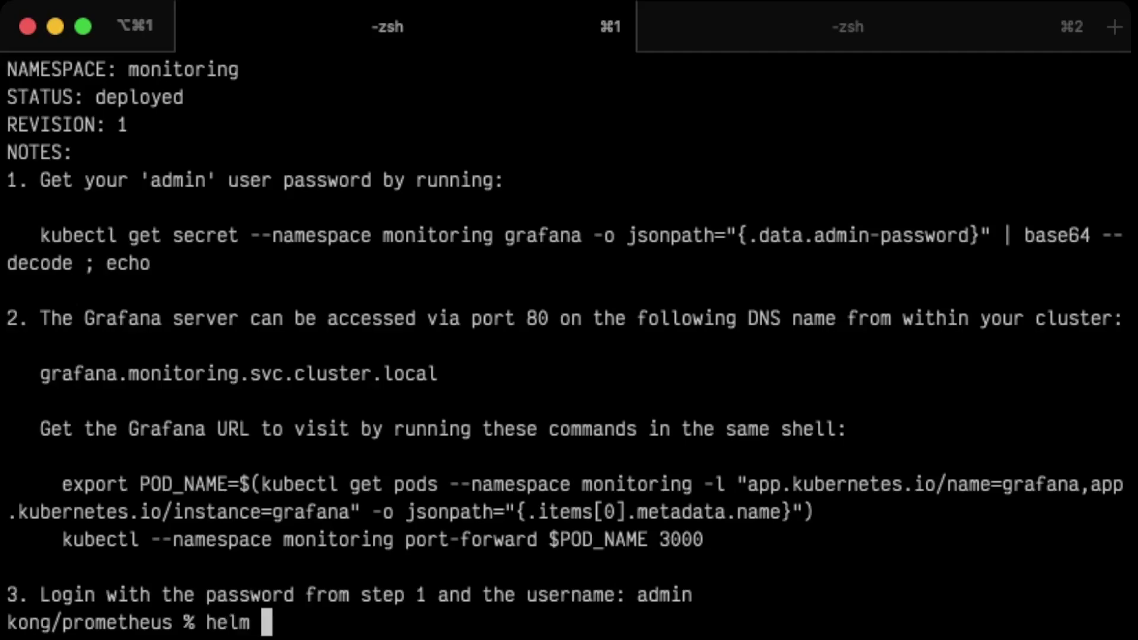
{"action": "type", "text": "rep"}
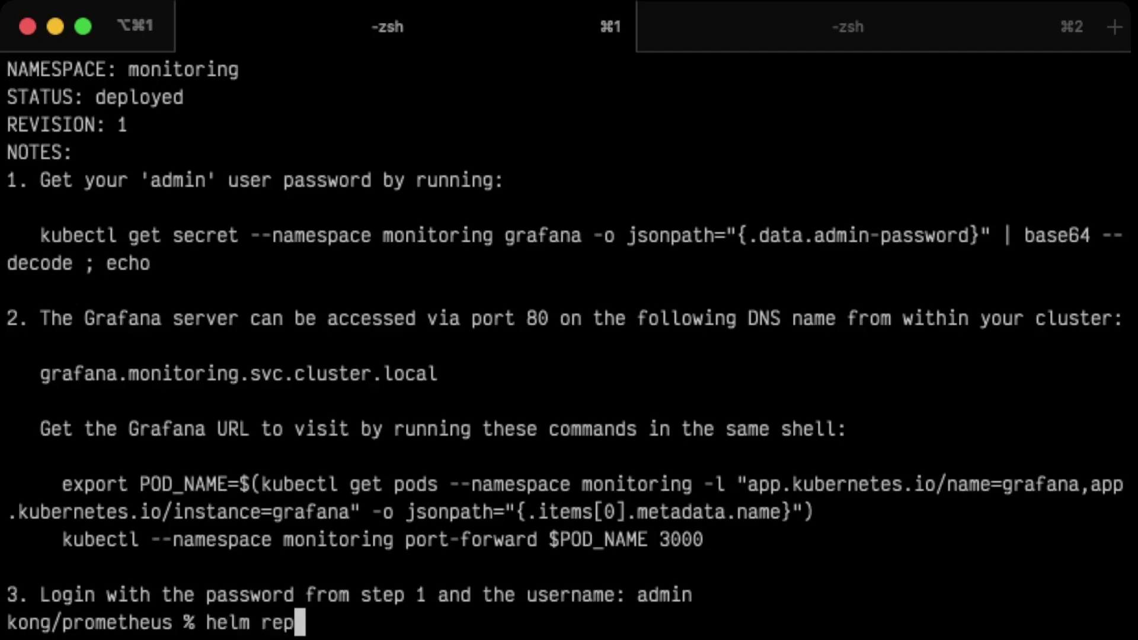
{"action": "type", "text": "o add "}
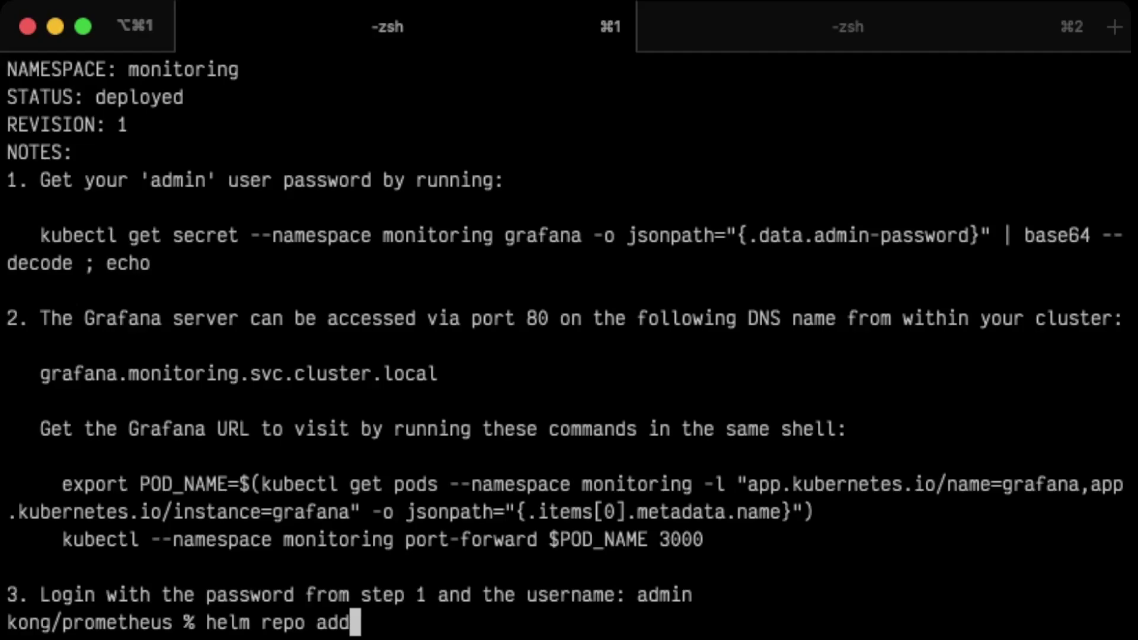
{"action": "type", "text": "kong https"}
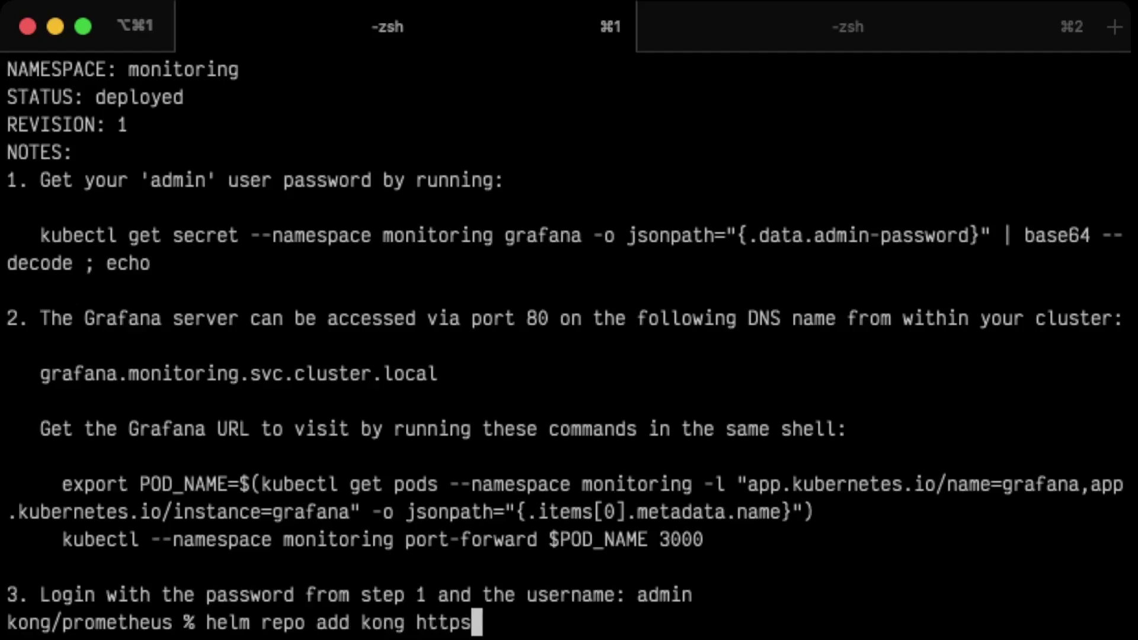
{"action": "type", "text": "://chart"}
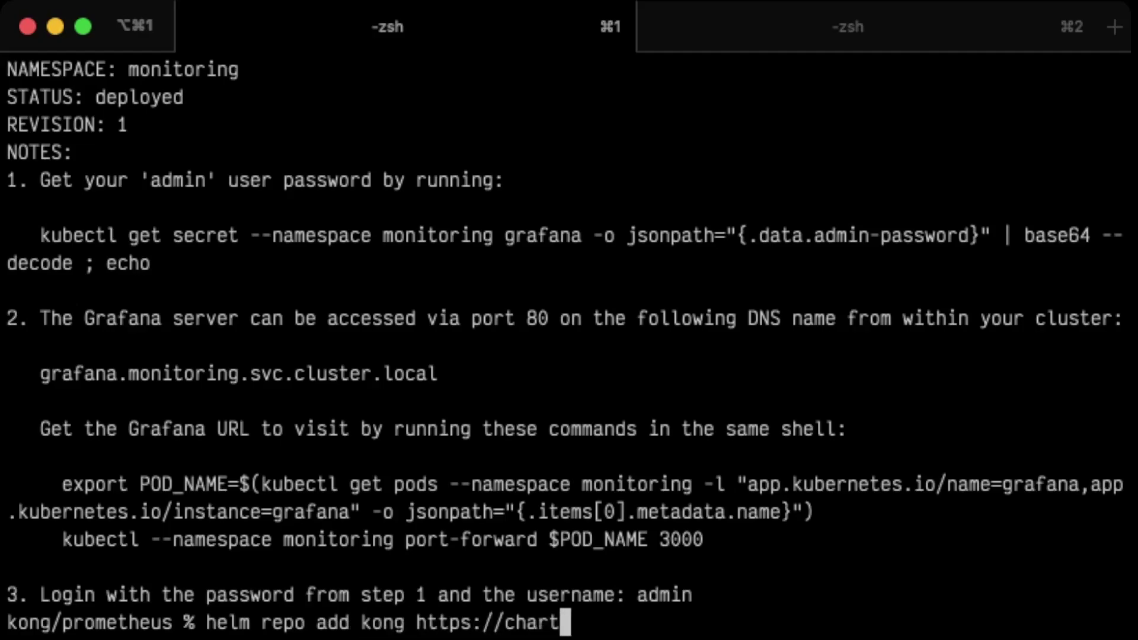
{"action": "type", "text": "s.kongh"}
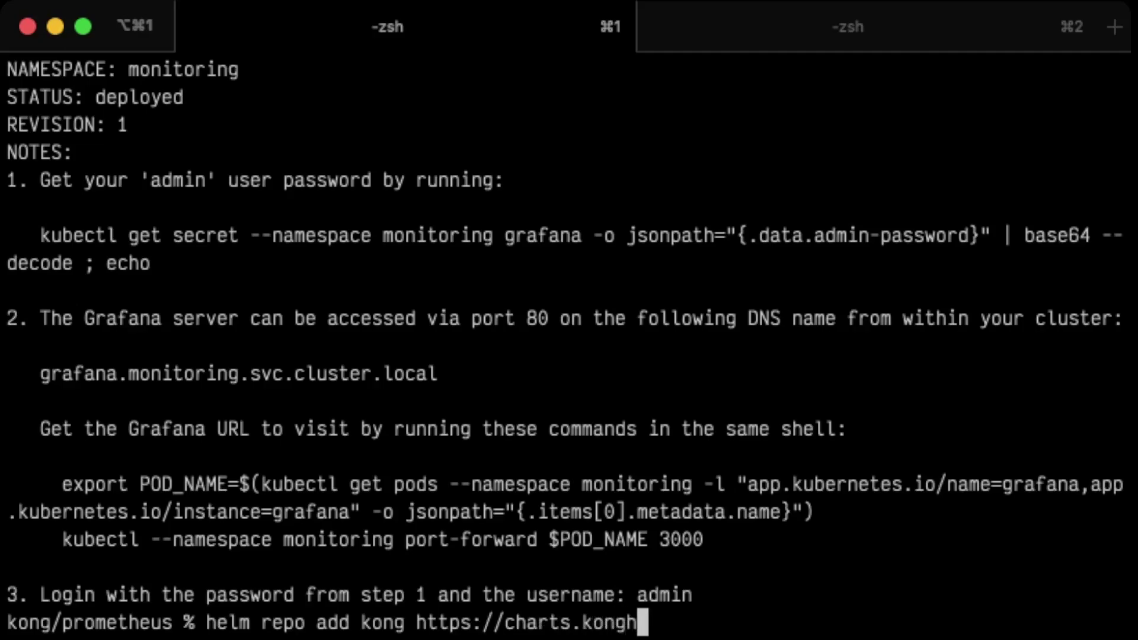
{"action": "type", "text": "q.com"}
{"action": "key", "text": "Return"}
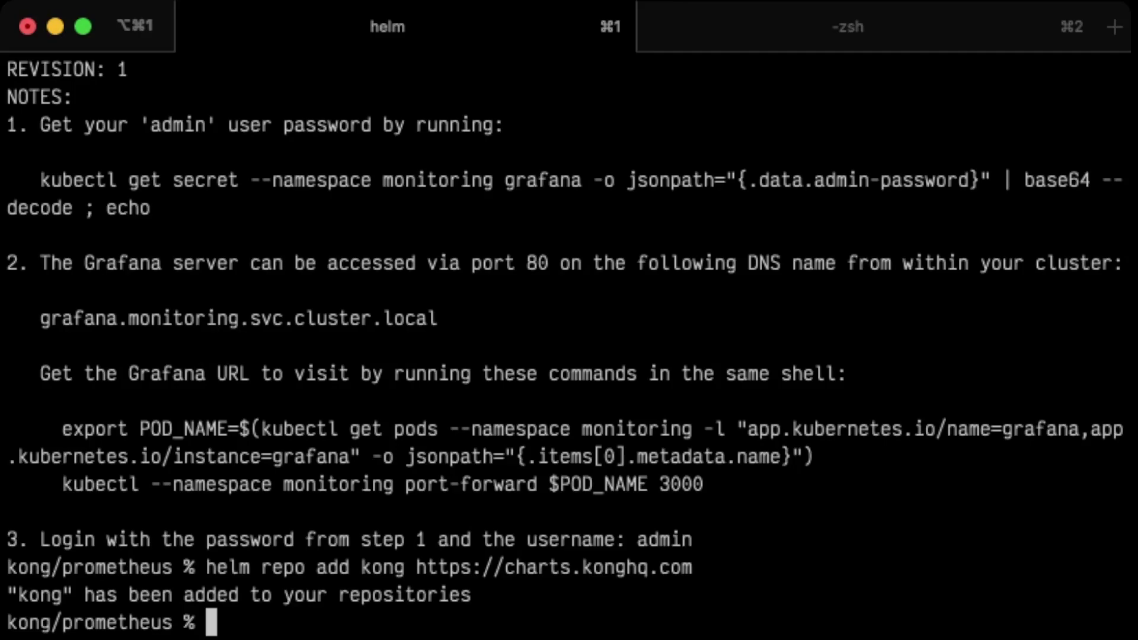
{"action": "type", "text": "helm "}
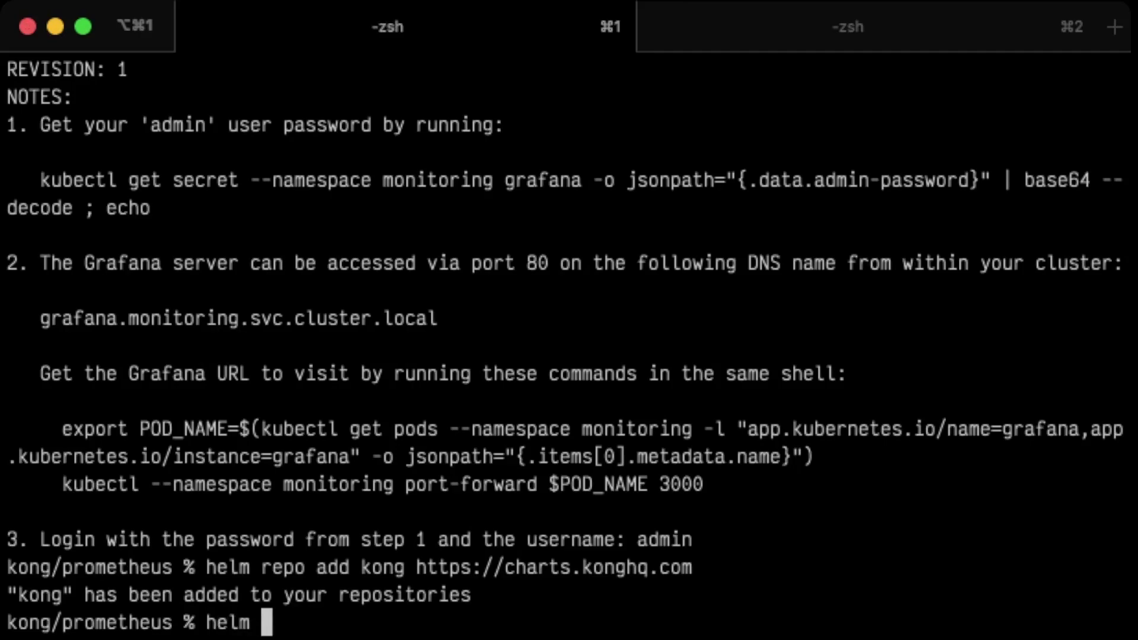
{"action": "type", "text": "install my"}
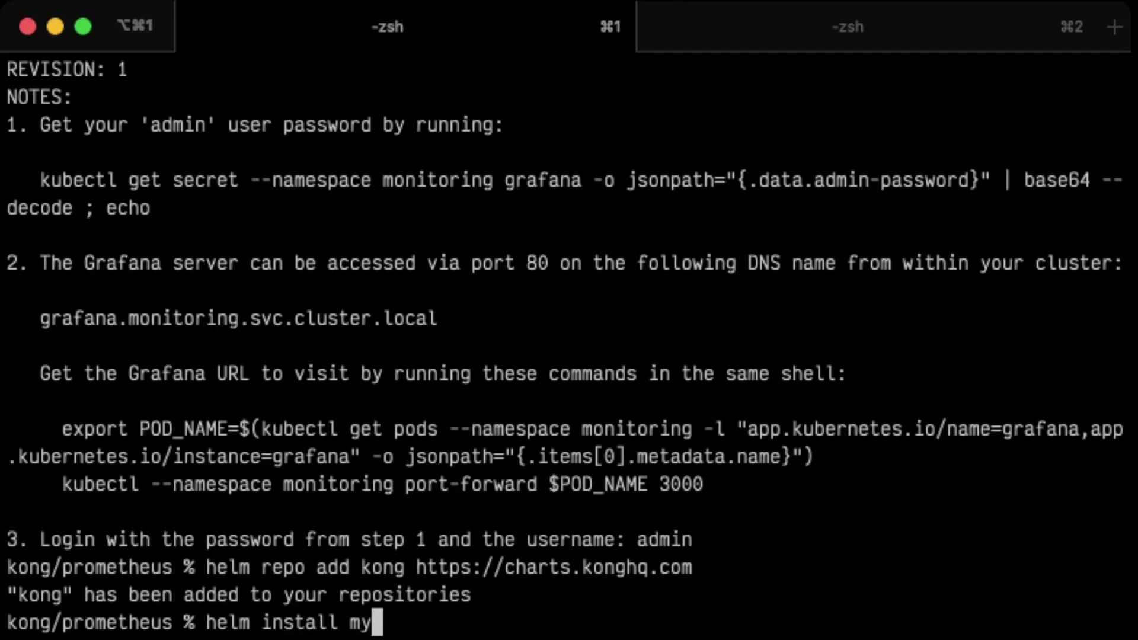
{"action": "type", "text": "kong kong"}
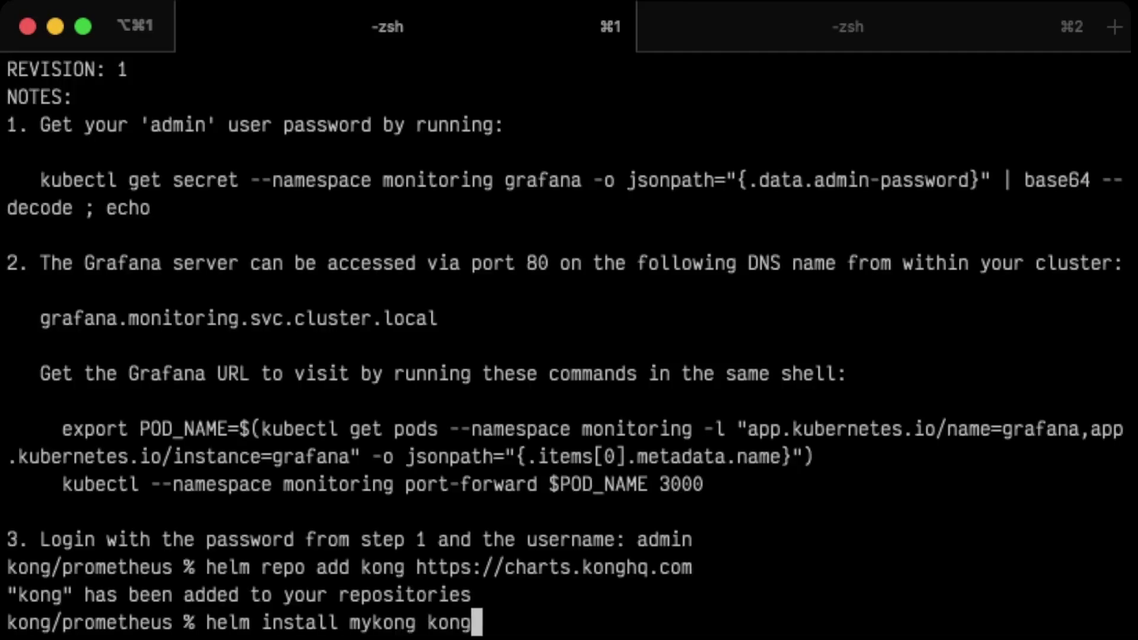
{"action": "type", "text": "/kong --na"}
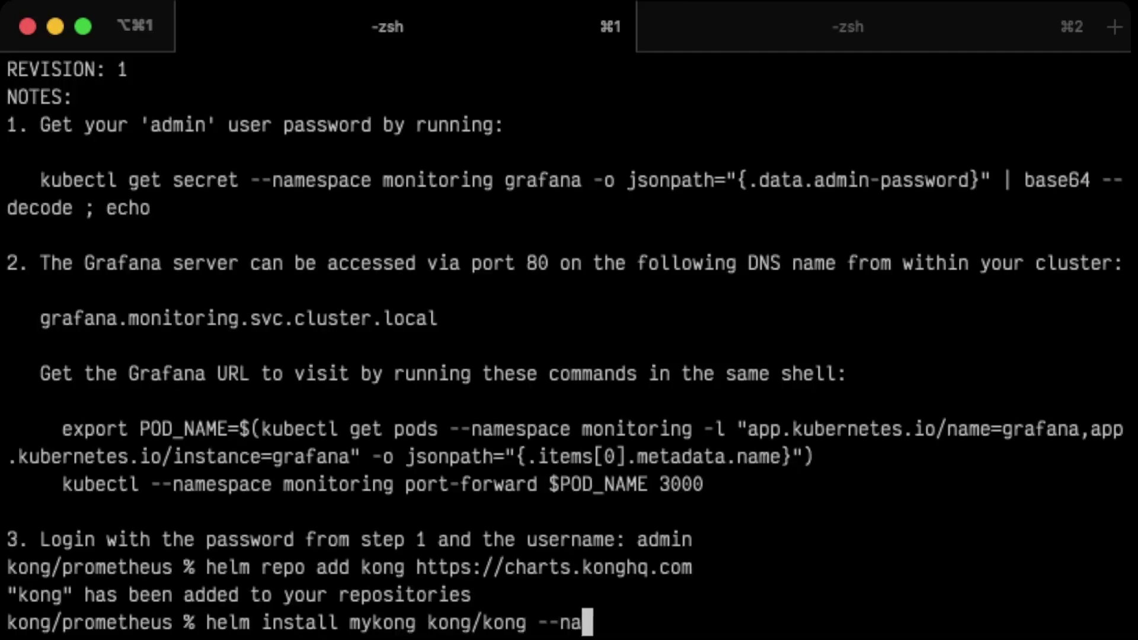
{"action": "type", "text": "mespace kong "}
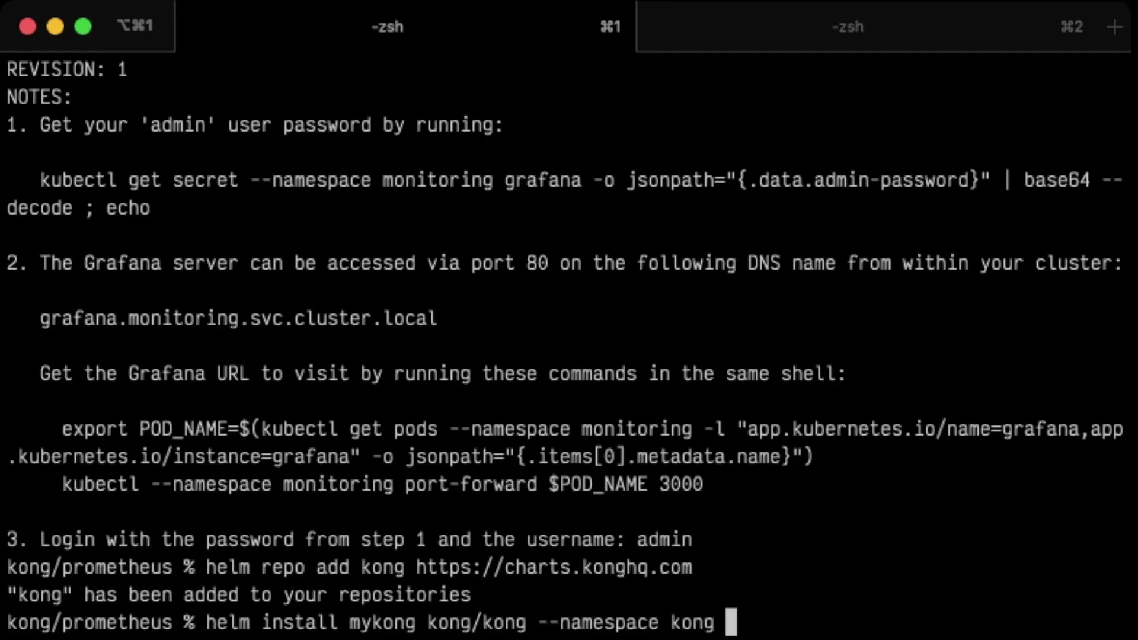
{"action": "type", "text": "--create-namespace"}
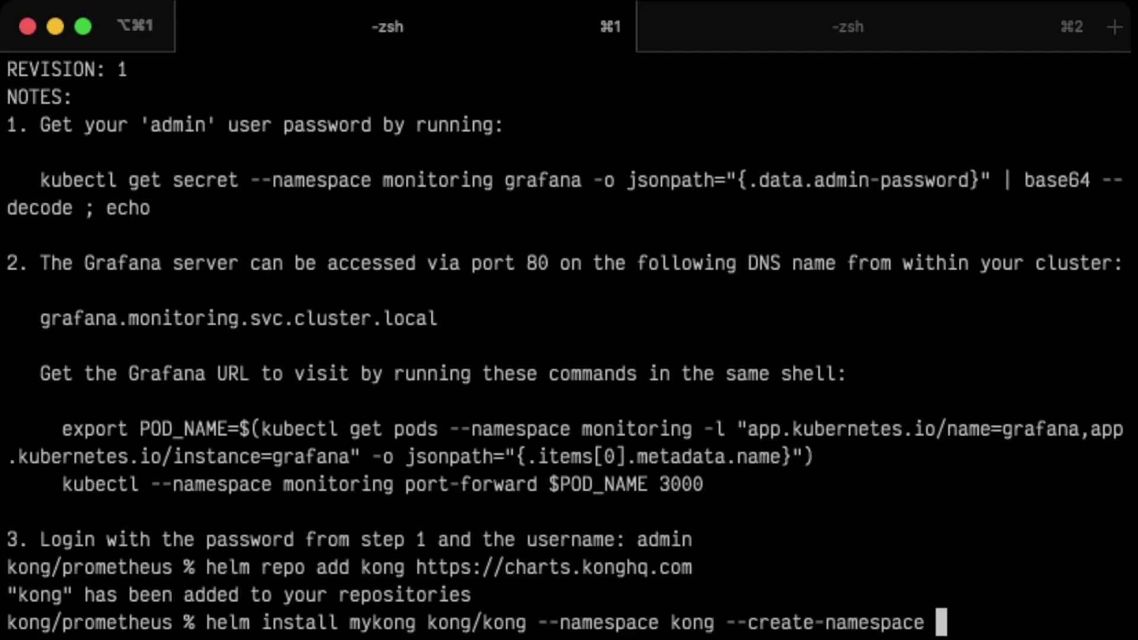
{"action": "type", "text": " --values "}
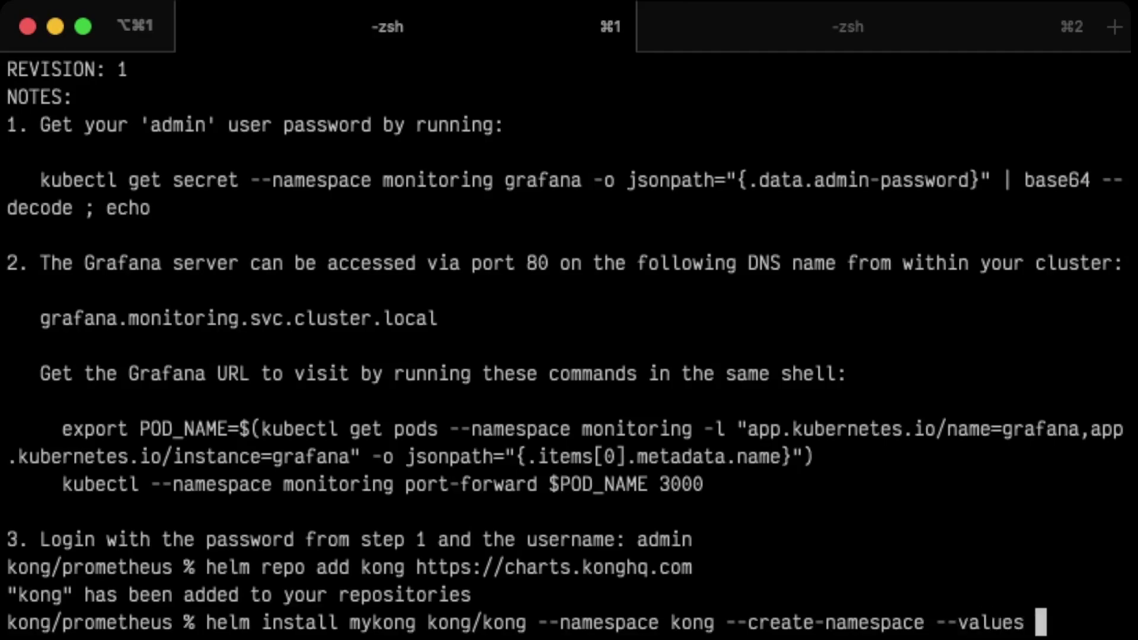
{"action": "type", "text": "kong."}
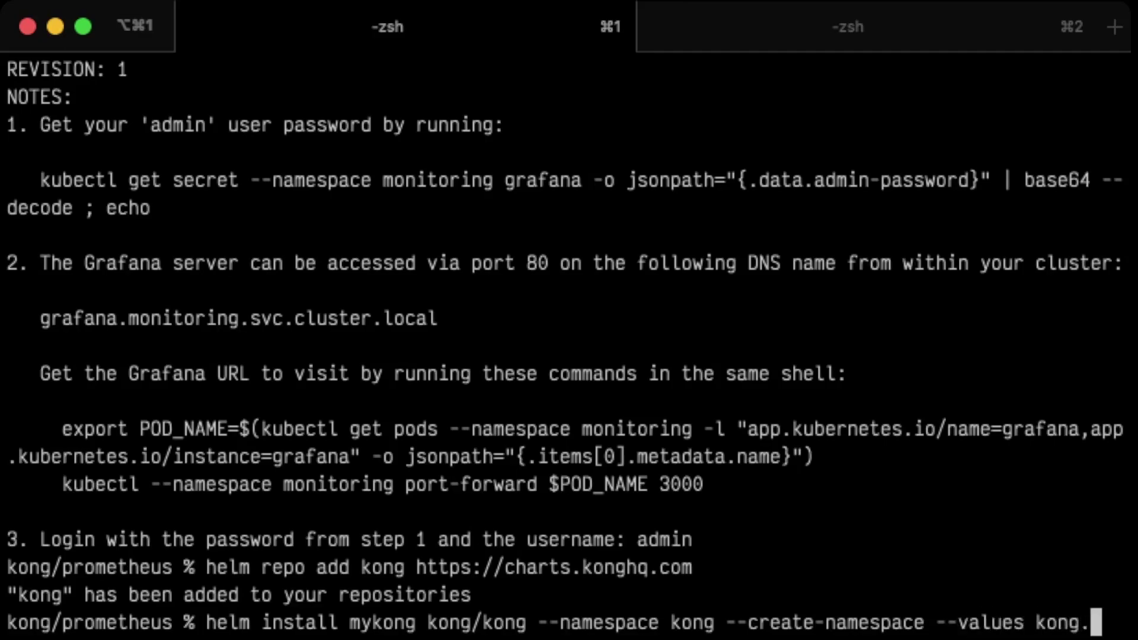
{"action": "type", "text": "yaml --set"}
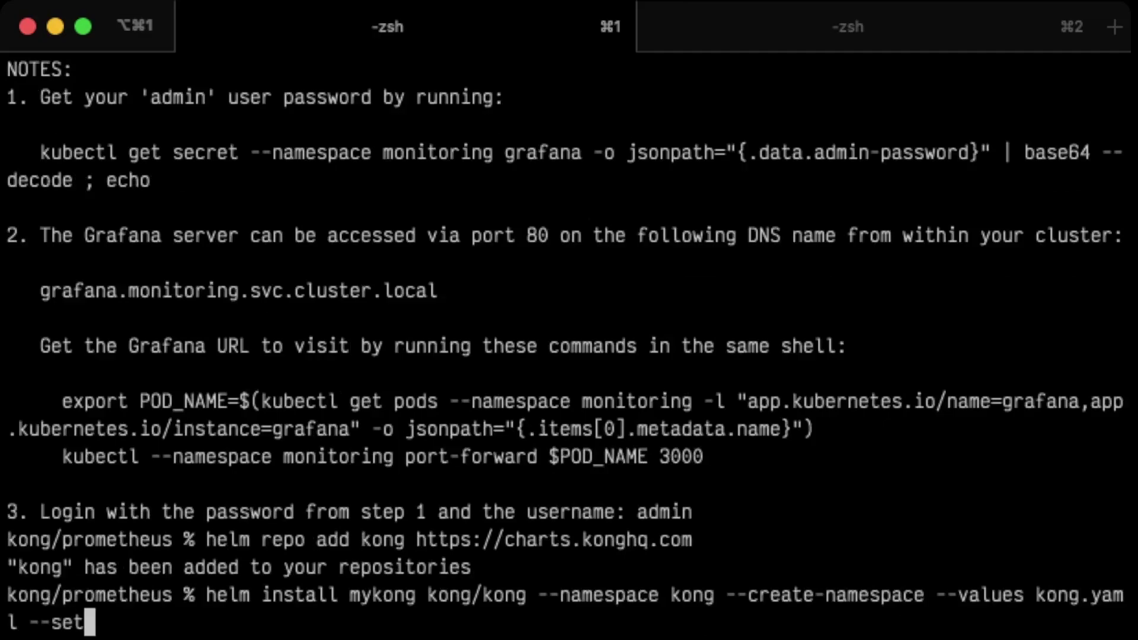
{"action": "type", "text": " ingressCo"}
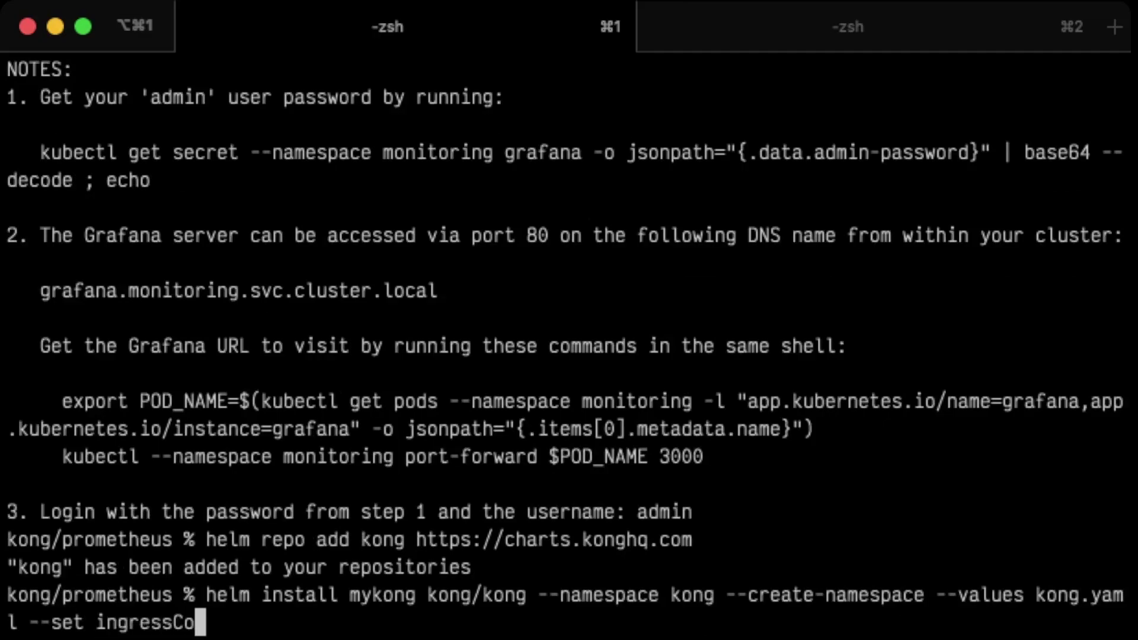
{"action": "type", "text": "ntroller.ins"}
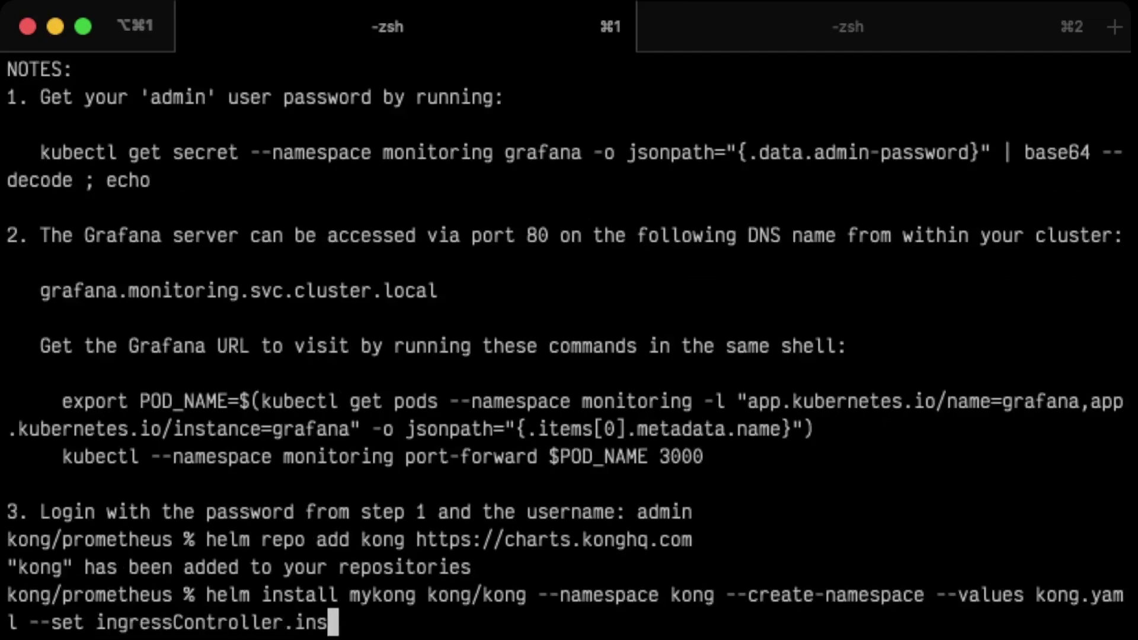
{"action": "type", "text": "tallCRDs="}
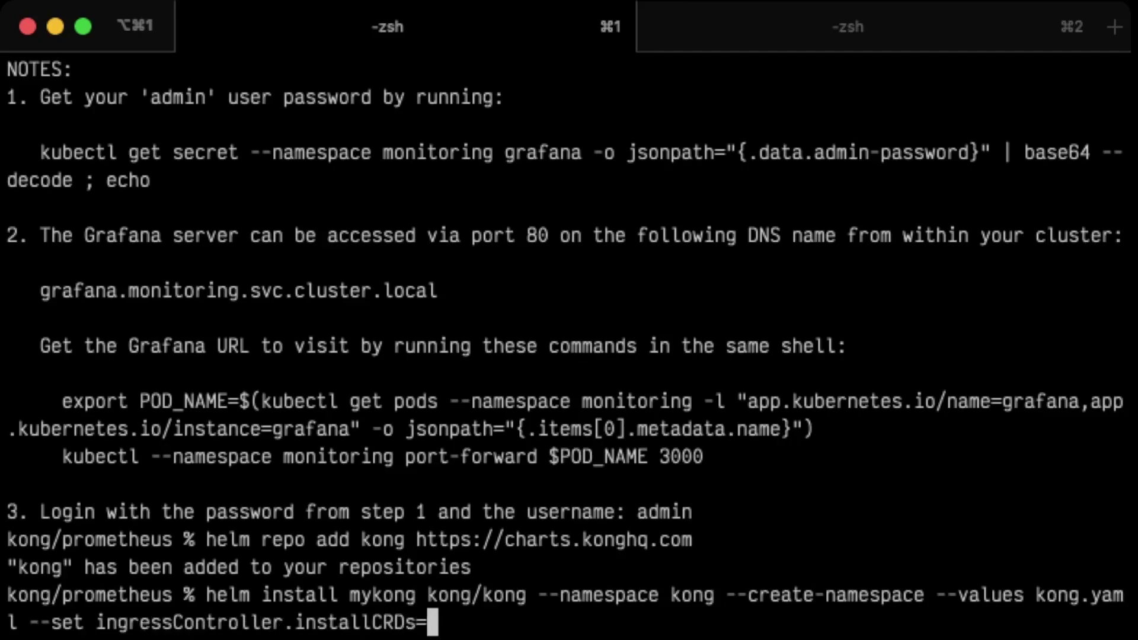
{"action": "type", "text": "false"}
{"action": "key", "text": "Return"}
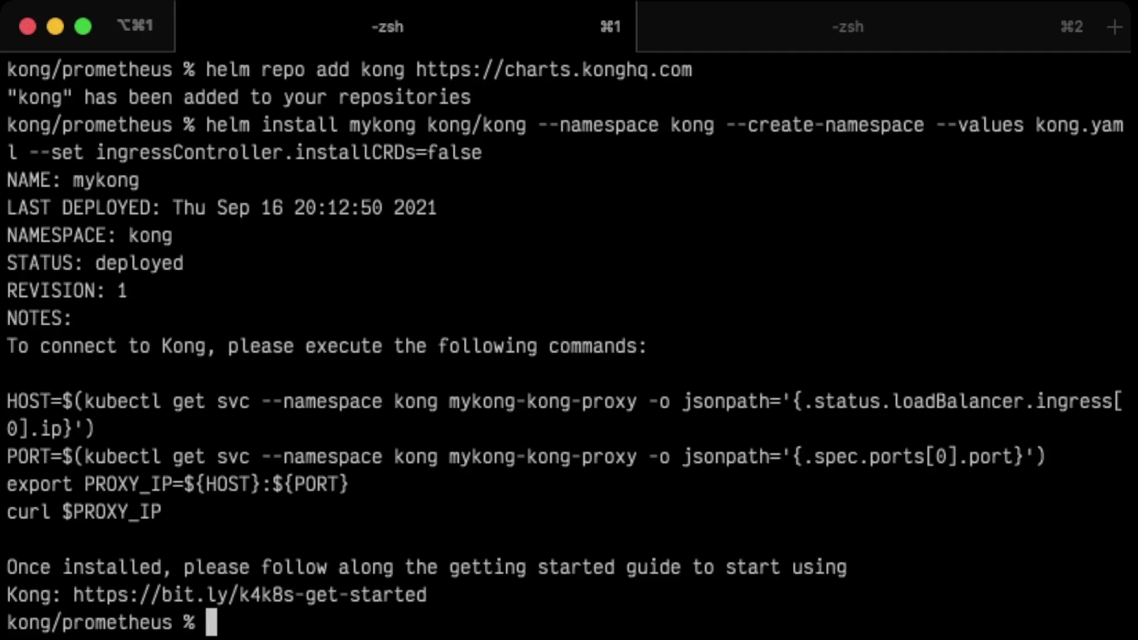
Step: Review kong.yaml's Prometheus scrape annotations on port 8100, then close it
{"action": "type", "text": "less "}
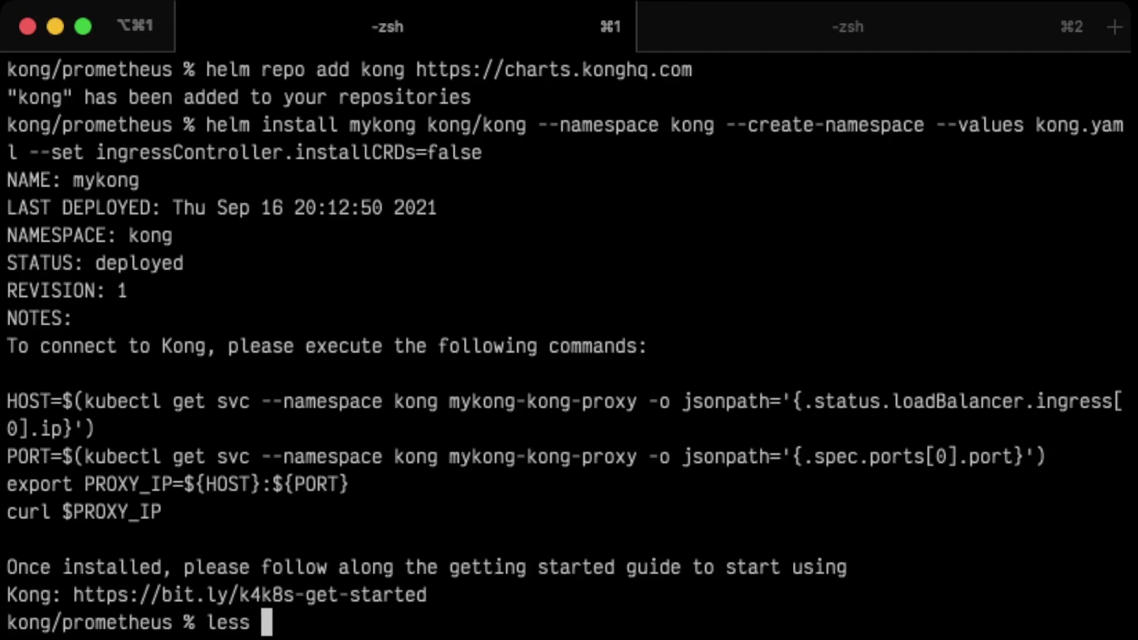
{"action": "type", "text": "kong.yaml"}
{"action": "key", "text": "Return"}
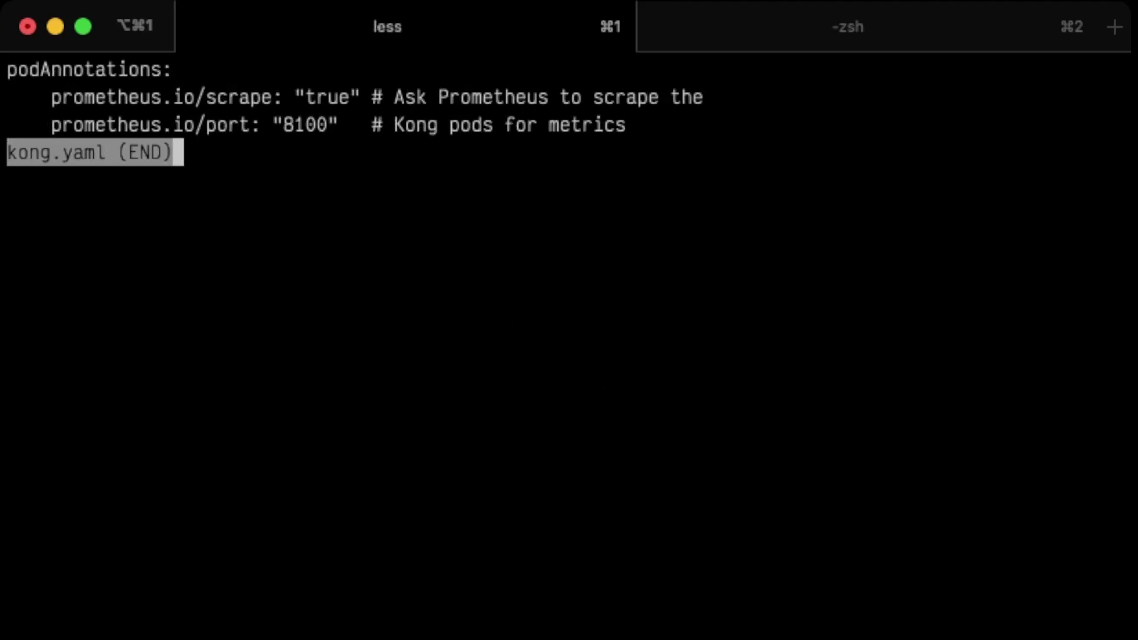
{"action": "key", "text": "q"}
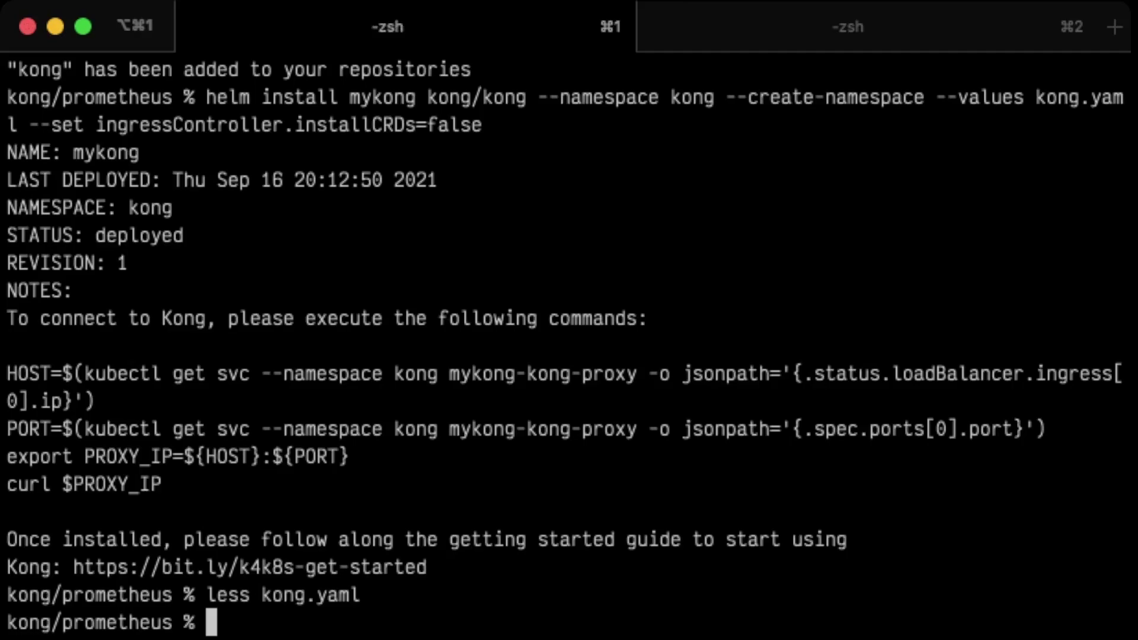
Step: Display prometheus-kong-plugin.yaml, the global KongClusterPlugin manifest
{"action": "type", "text": "less prometh"}
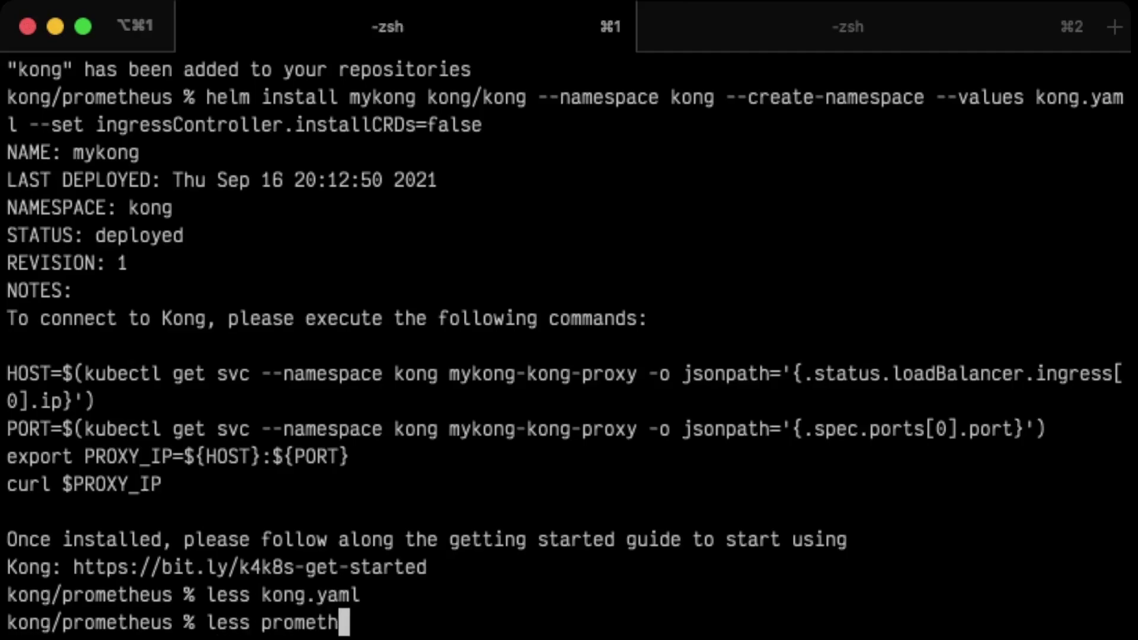
{"action": "type", "text": "eus-k"}
{"action": "key", "text": "Tab"}
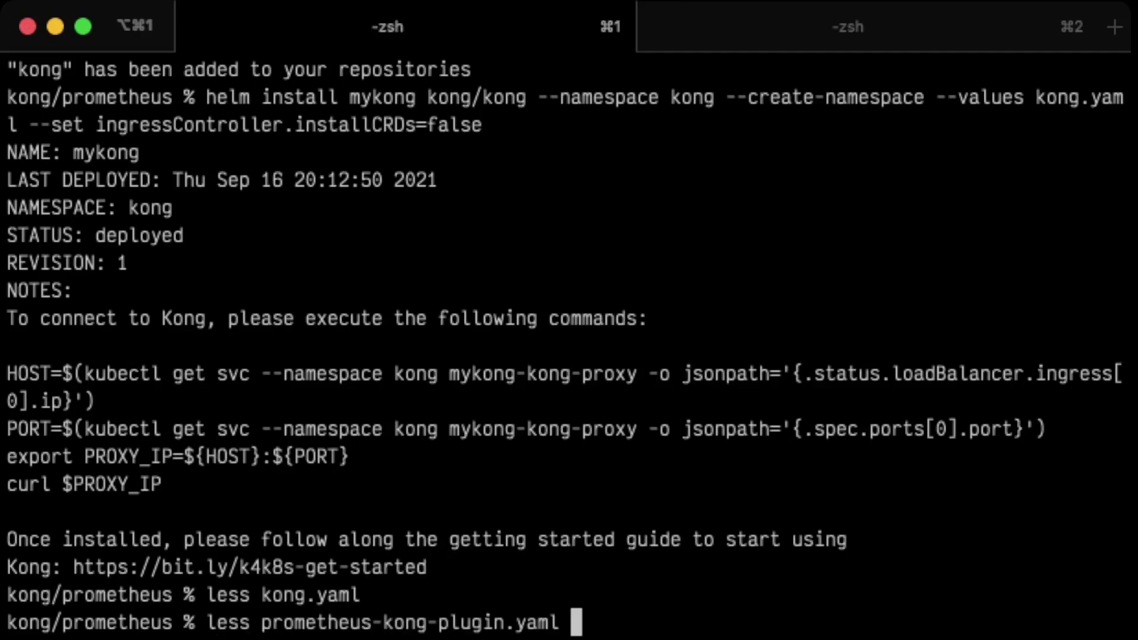
{"action": "key", "text": "Return"}
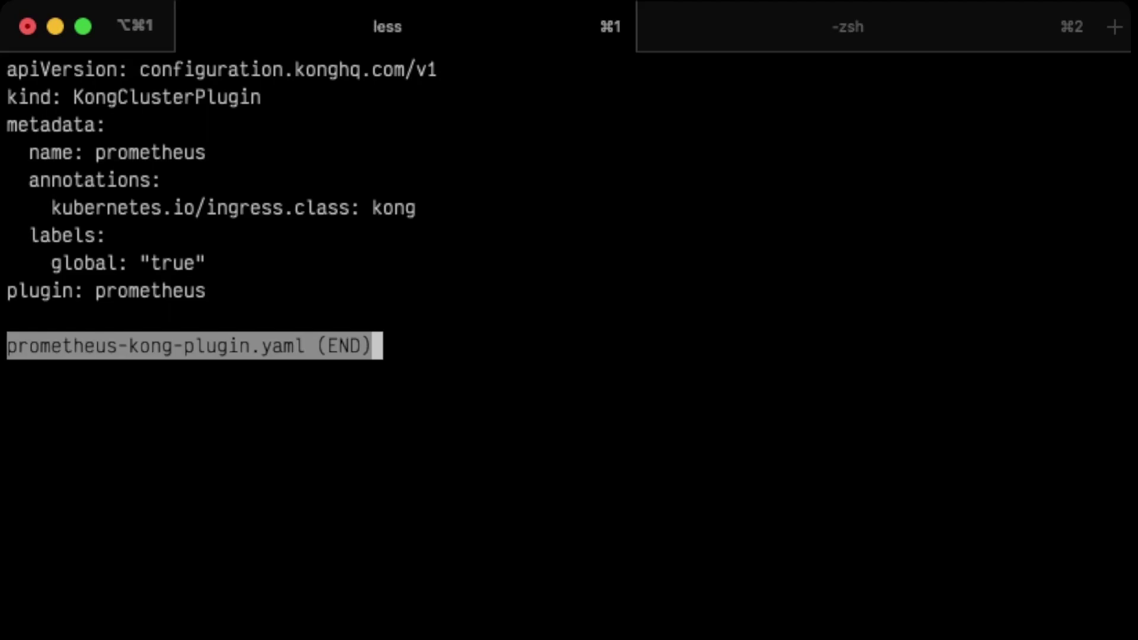
Step: Apply prometheus-kong-plugin.yaml with kubectl, fixing the missing space after apply
{"action": "type", "text": "qkubectl"}
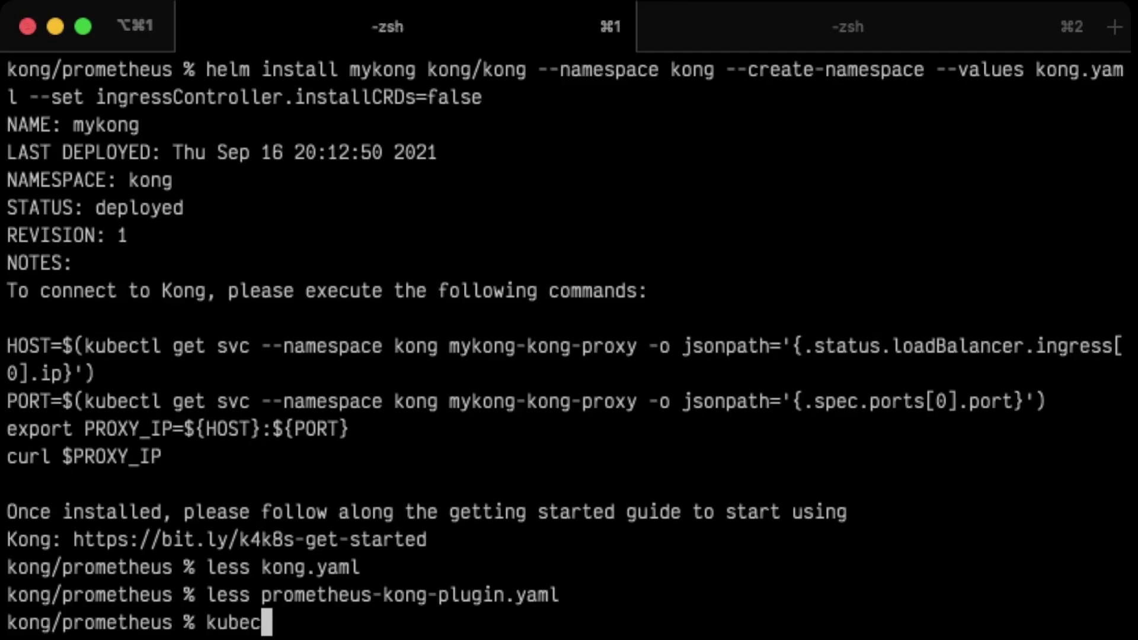
{"action": "type", "text": " apply"}
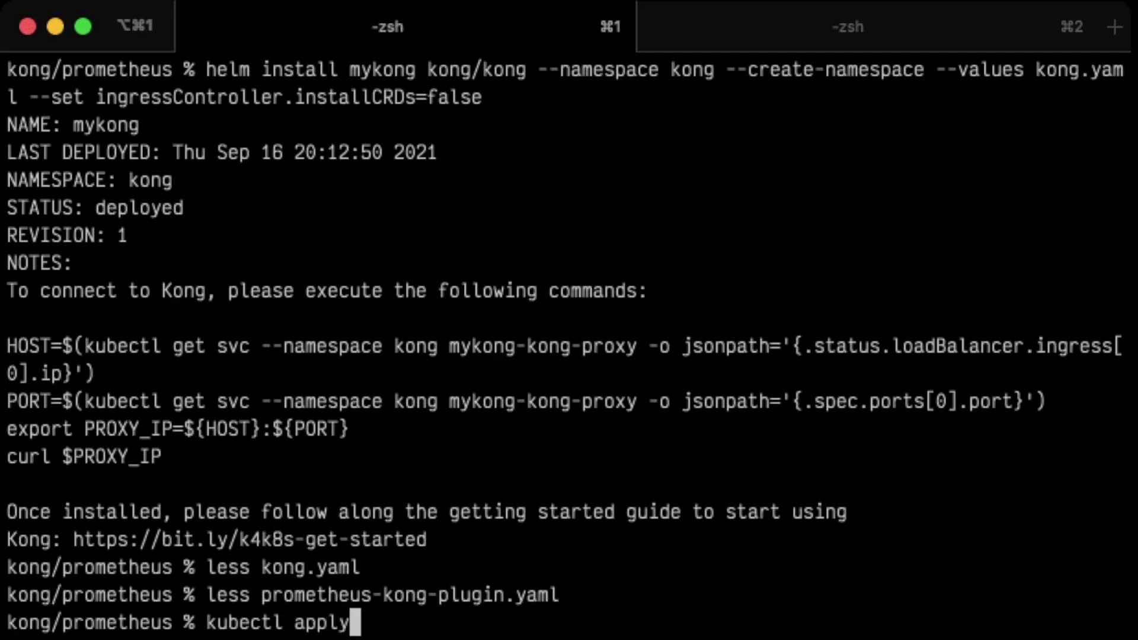
{"action": "type", "text": "-f pro"}
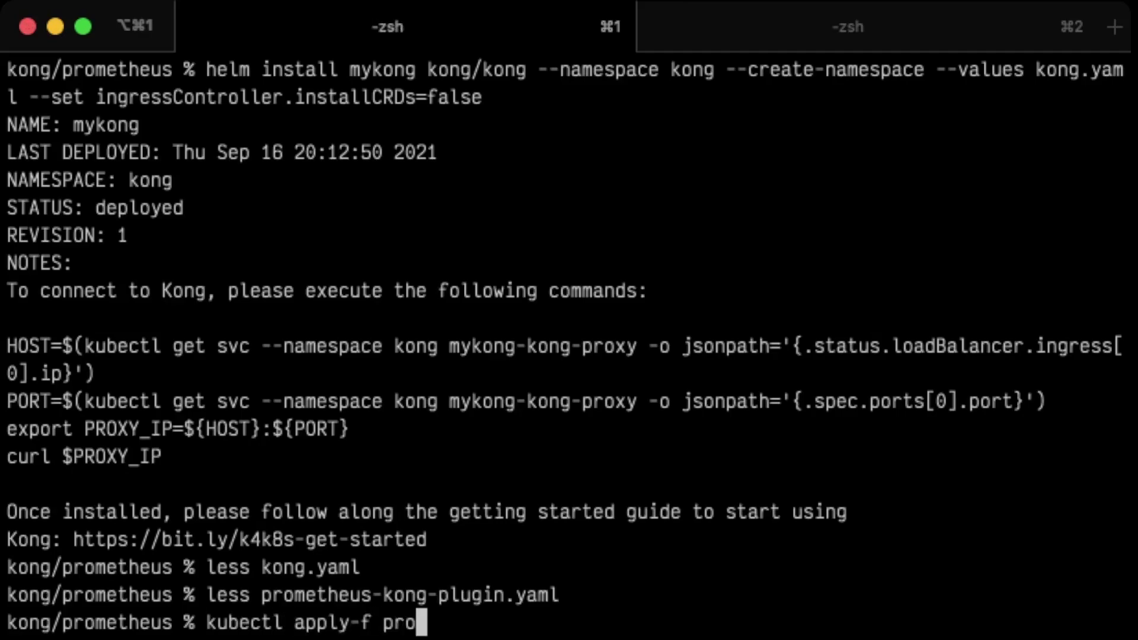
{"action": "type", "text": "metheus-k"}
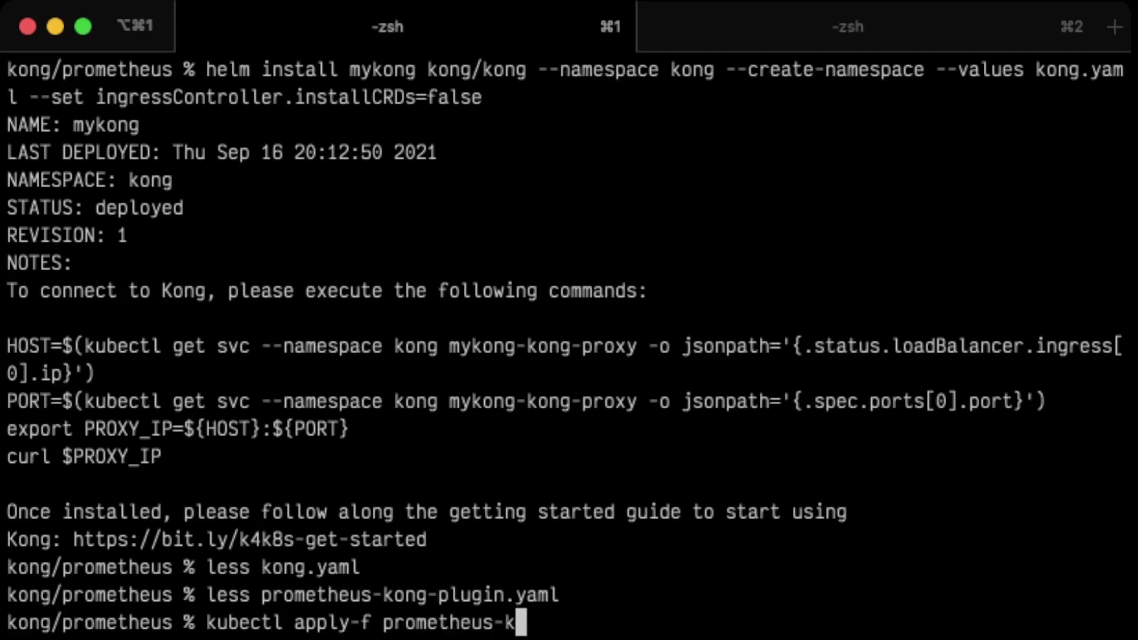
{"action": "type", "text": "ong-plugin.yaml"}
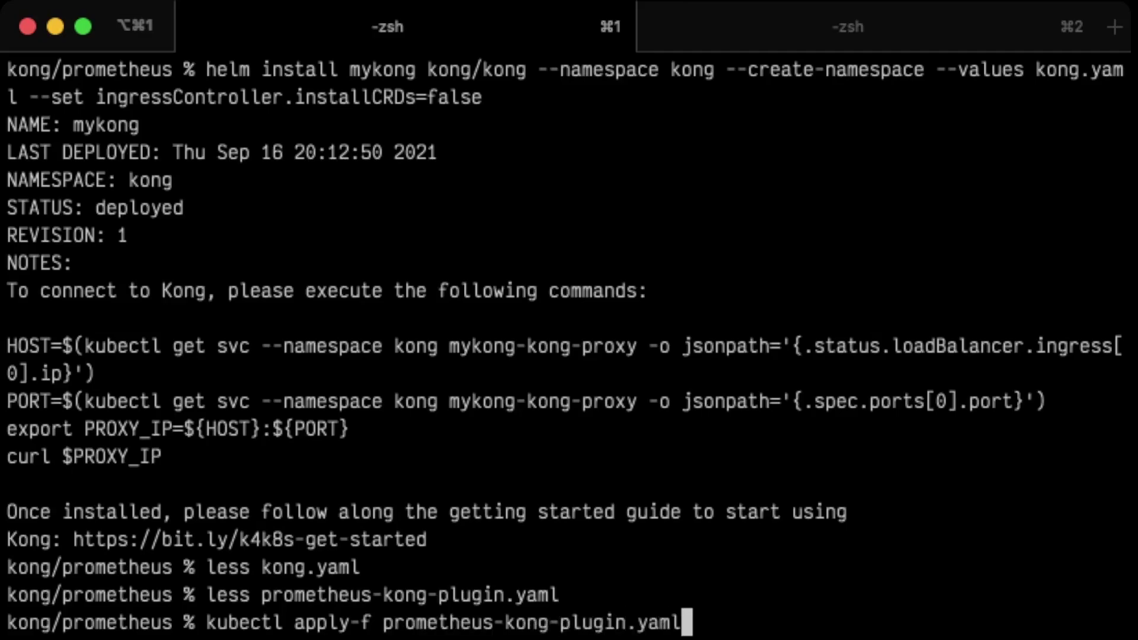
{"action": "key", "text": "Return"}
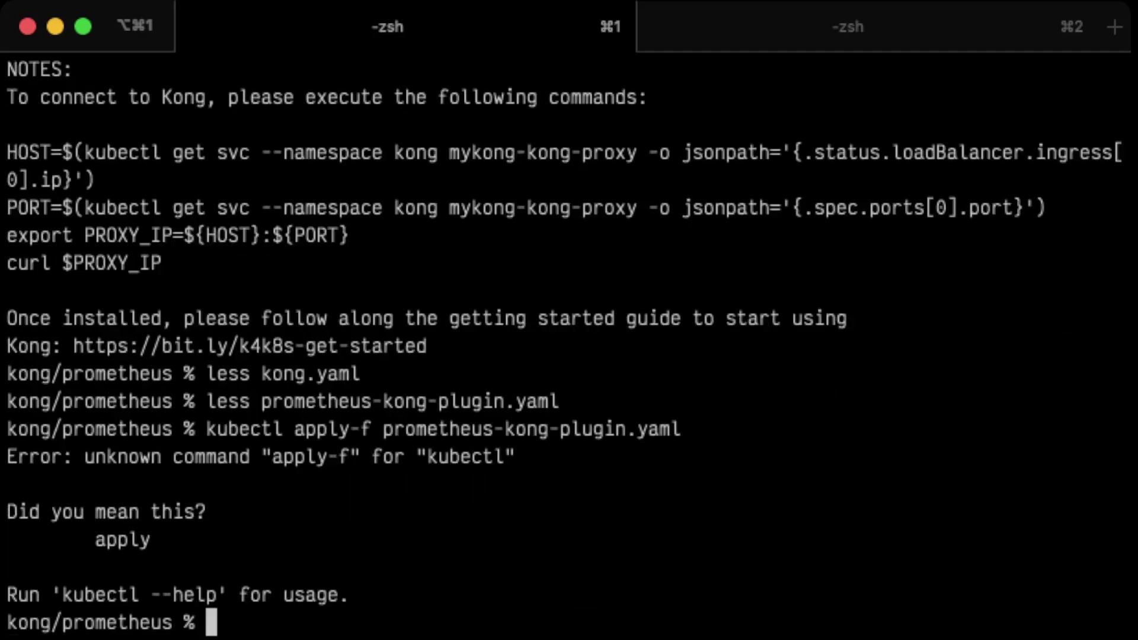
{"action": "key", "text": "Up"}
{"action": "key", "text": "Left"}
{"action": "key", "text": "Left"}
{"action": "key", "text": "Left"}
{"action": "key", "text": "Left"}
{"action": "key", "text": "Left"}
{"action": "key", "text": "Left"}
{"action": "key", "text": "Left"}
{"action": "key", "text": "Left"}
{"action": "key", "text": "Left"}
{"action": "key", "text": "Left"}
{"action": "key", "text": "Left"}
{"action": "key", "text": "Left"}
{"action": "key", "text": "Left"}
{"action": "key", "text": "Left"}
{"action": "key", "text": "Left"}
{"action": "key", "text": "Left"}
{"action": "key", "text": "Left"}
{"action": "key", "text": "Left"}
{"action": "key", "text": "Left"}
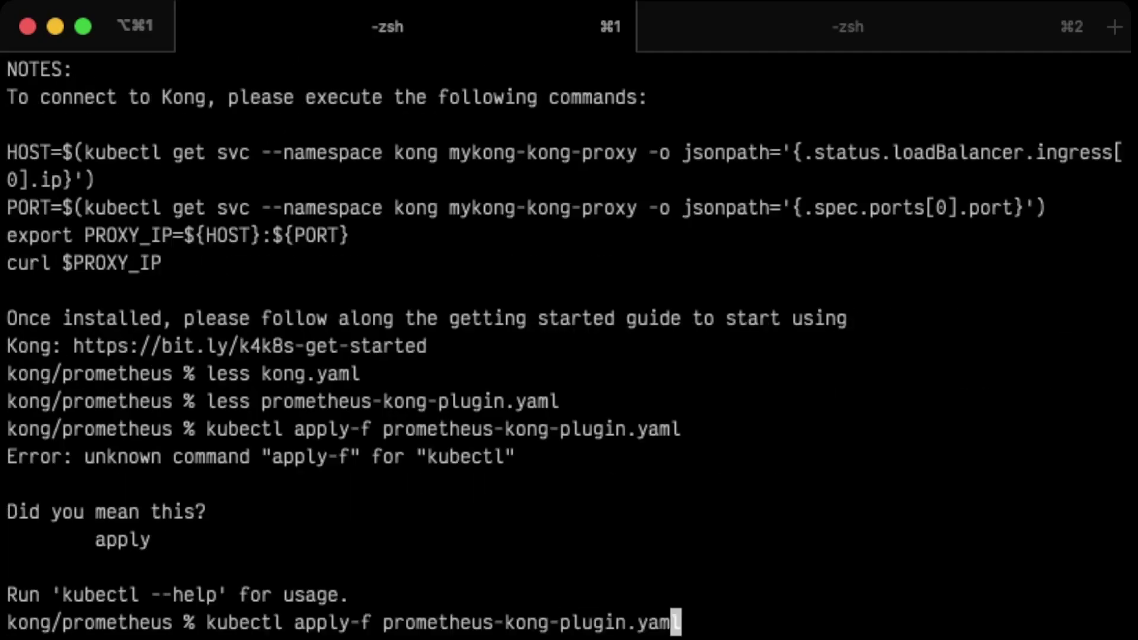
{"action": "key", "text": "Left"}
{"action": "key", "text": "Left"}
{"action": "key", "text": "Left"}
{"action": "key", "text": "Left"}
{"action": "key", "text": "Left"}
{"action": "key", "text": "Left"}
{"action": "key", "text": "Left"}
{"action": "key", "text": "Left"}
{"action": "key", "text": "Left"}
{"action": "key", "text": "Left"}
{"action": "key", "text": "Left"}
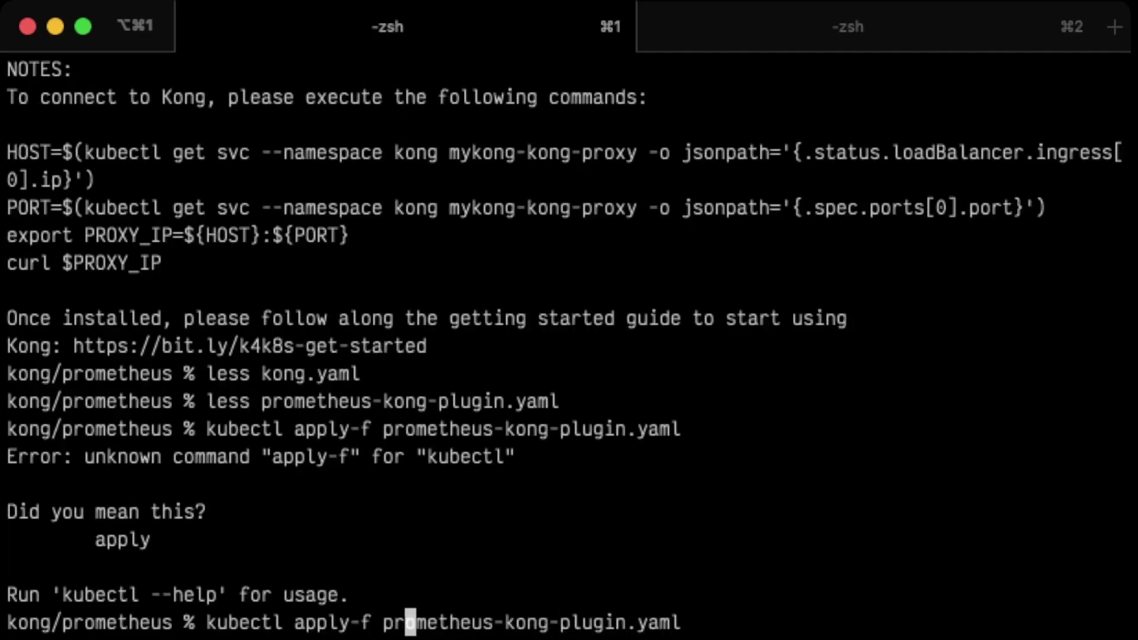
{"action": "key", "text": "Return"}
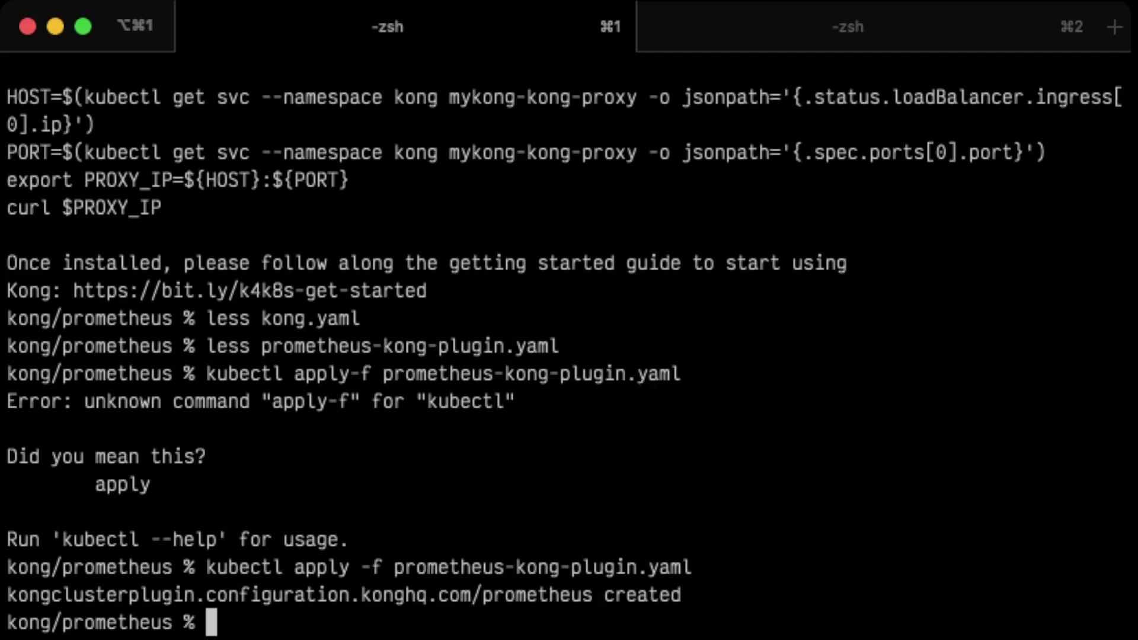
{"action": "key", "text": "super+Tab"}
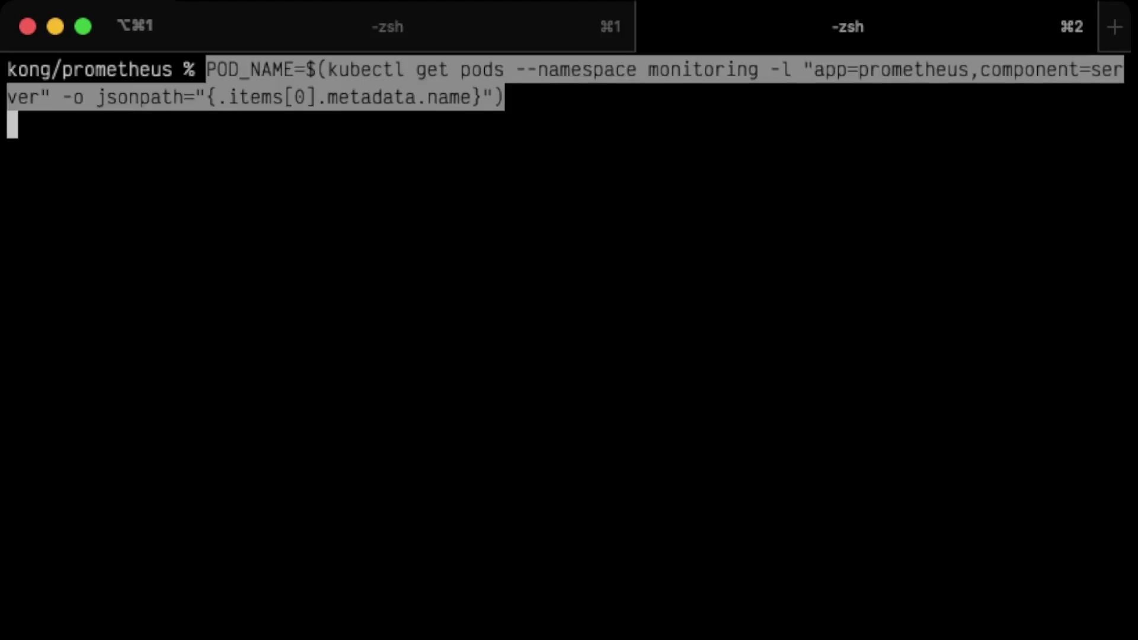
Step: Look up the Prometheus pod name and port-forward it on 9090 in the background
{"action": "key", "text": "Return"}
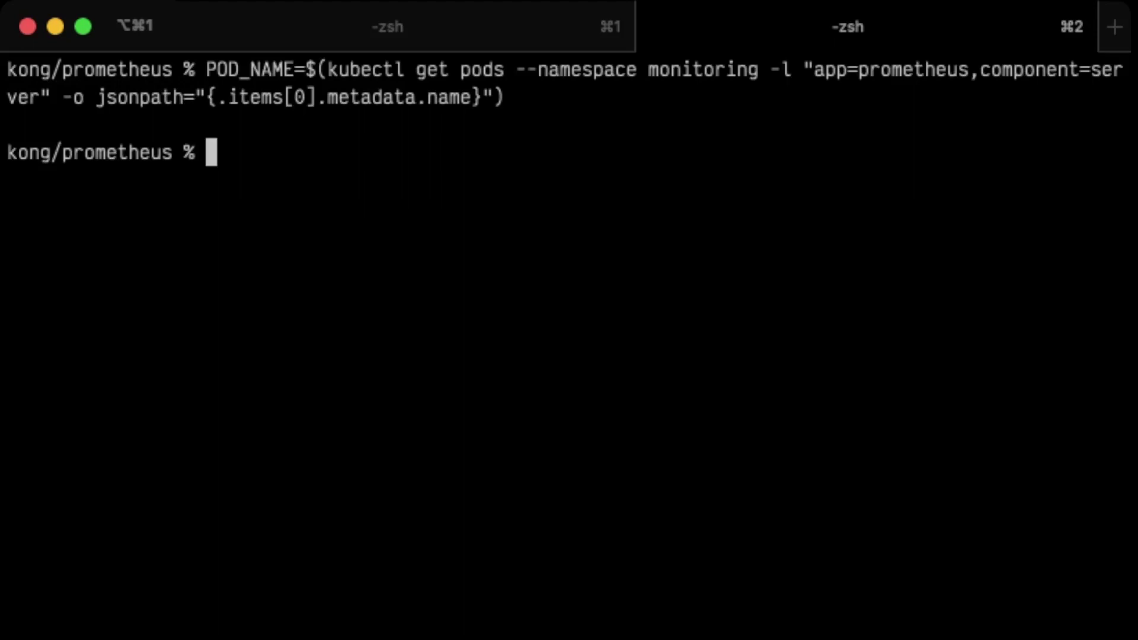
{"action": "key", "text": "super+Tab"}
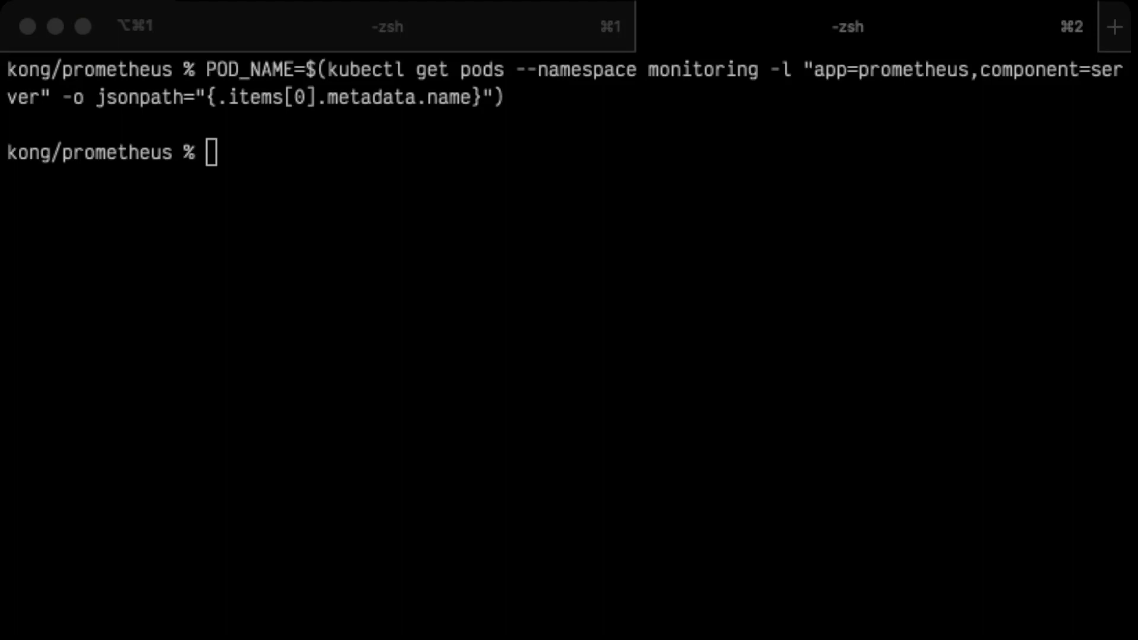
{"action": "key", "text": "super+Tab"}
{"action": "type", "text": "kubectl --namespace monitoring port-forward $POD_NAME 9090 &"}
{"action": "key", "text": "Return"}
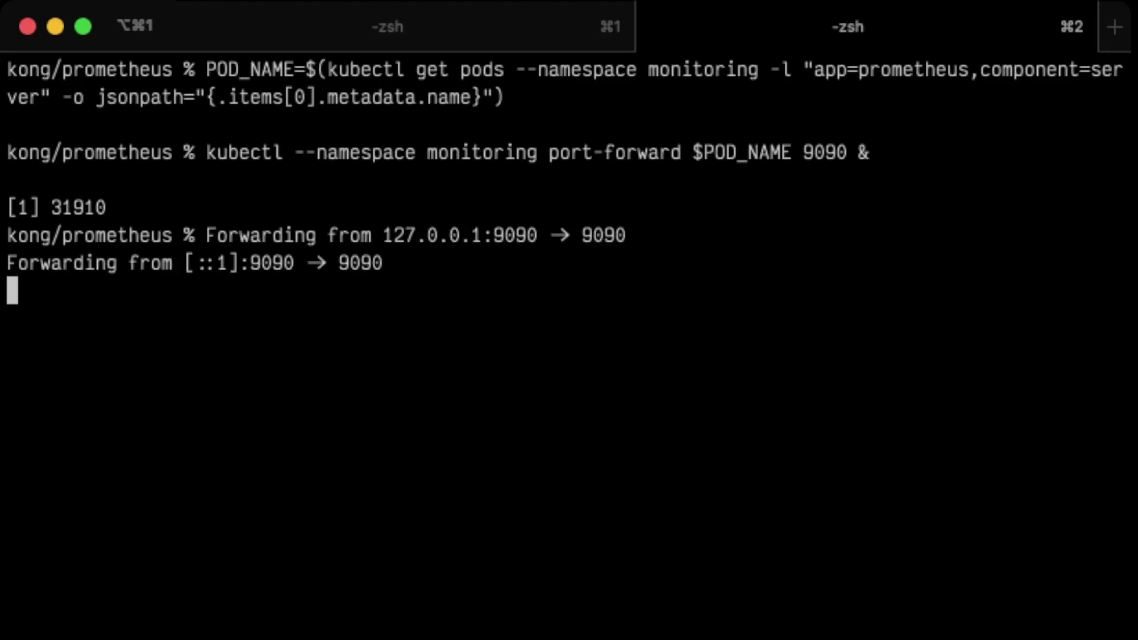
{"action": "key", "text": "super+Tab"}
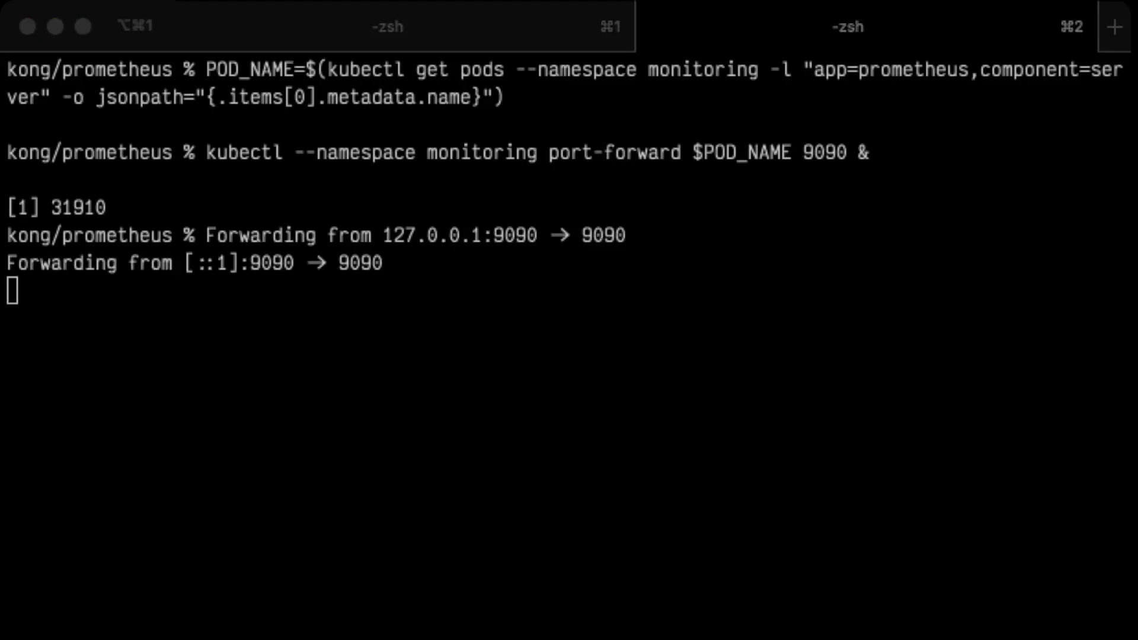
{"action": "key", "text": "super+Tab"}
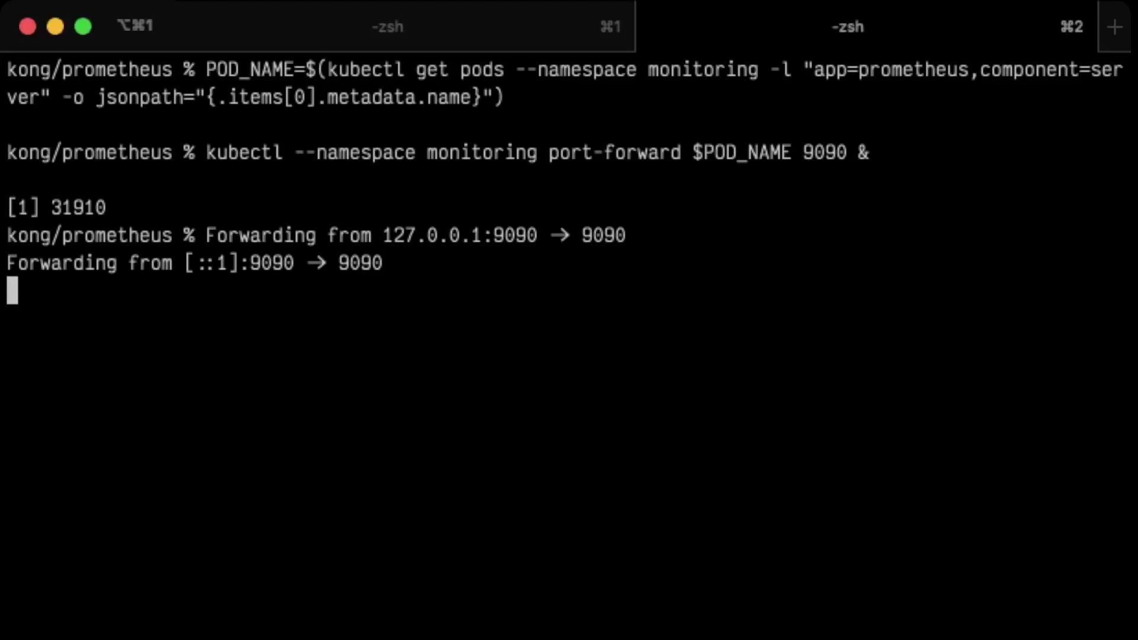
{"action": "key", "text": "Return"}
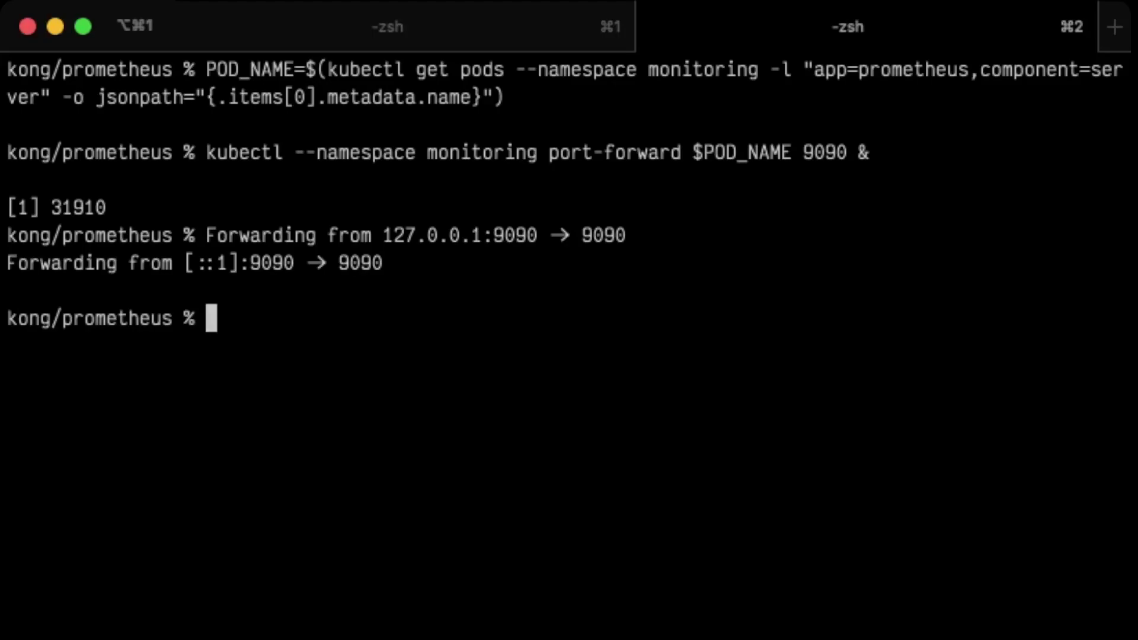
Step: Look up the Grafana pod name and port-forward it on 3000
{"action": "type", "text": "POD_NAME=$(kubectl get pods --namespace monitoring -l \"app.kubernetes.io/instance=grafana\" -o jsonpath=\"{.items[0].metadata.name}\")"}
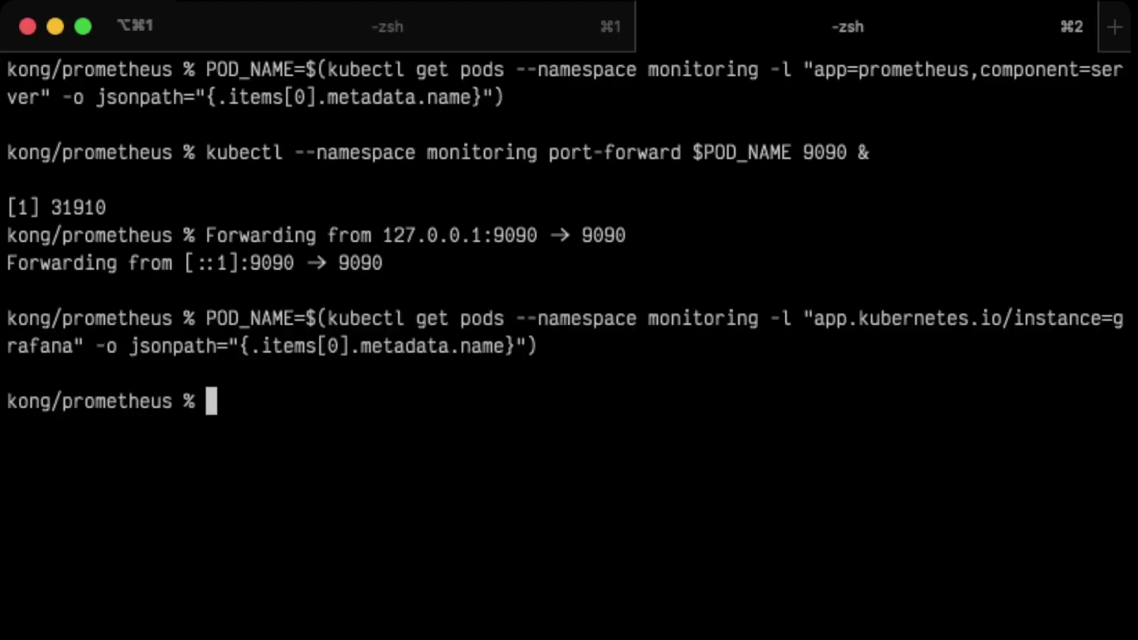
{"action": "key", "text": "super+Tab"}
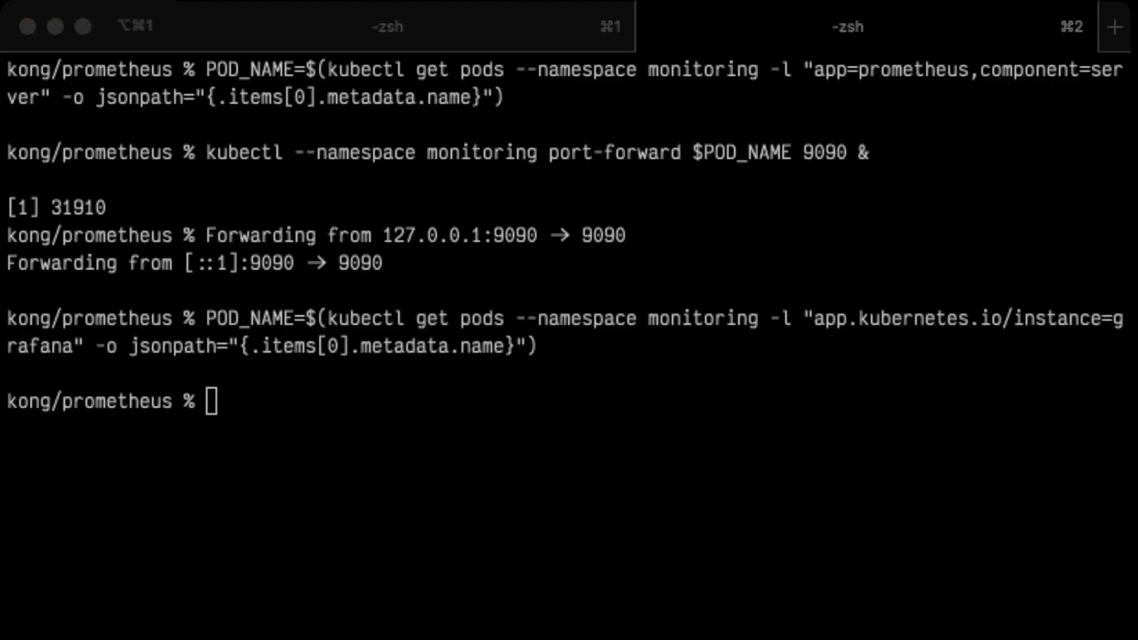
{"action": "key", "text": "super+Tab"}
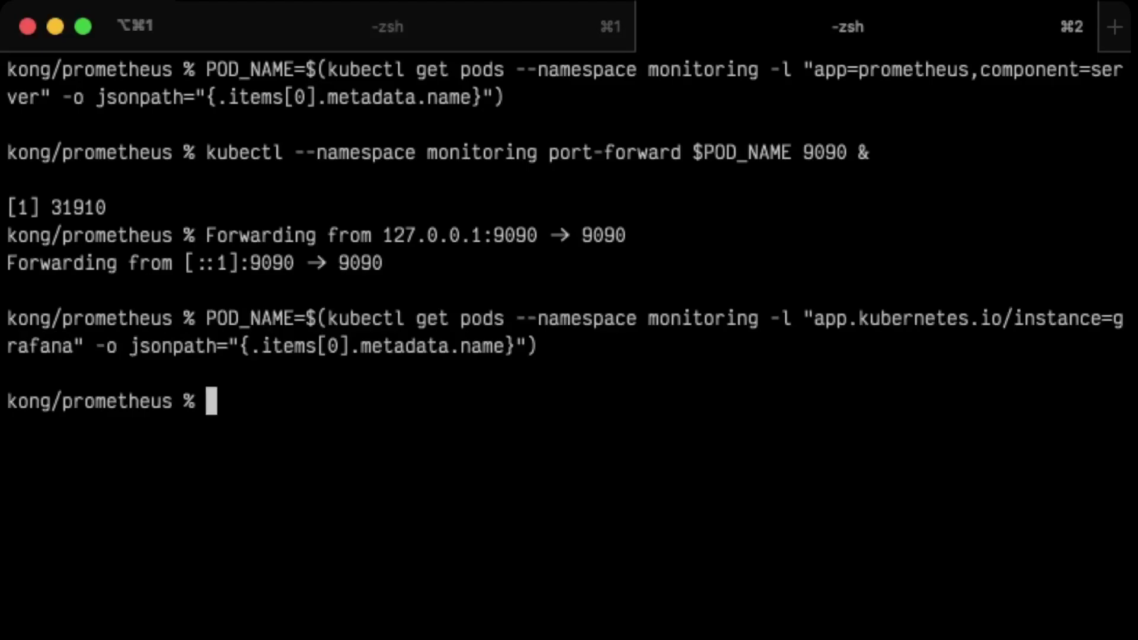
{"action": "type", "text": "kubectl --namespace monitoring port-forward $POD_NAME 3000 &"}
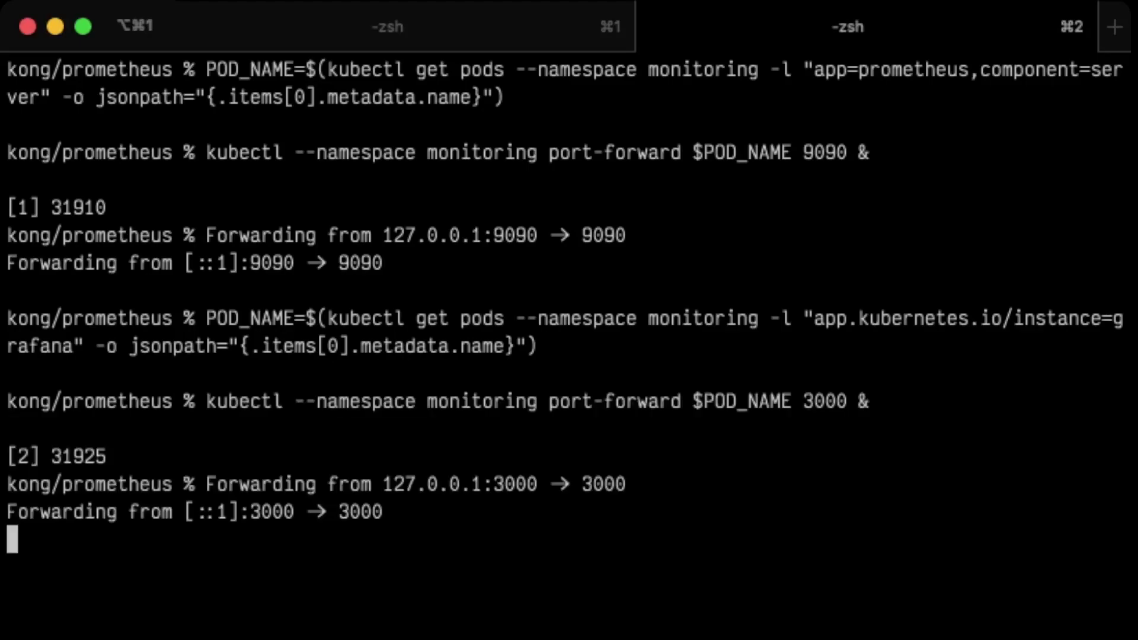
{"action": "key", "text": "super+Tab"}
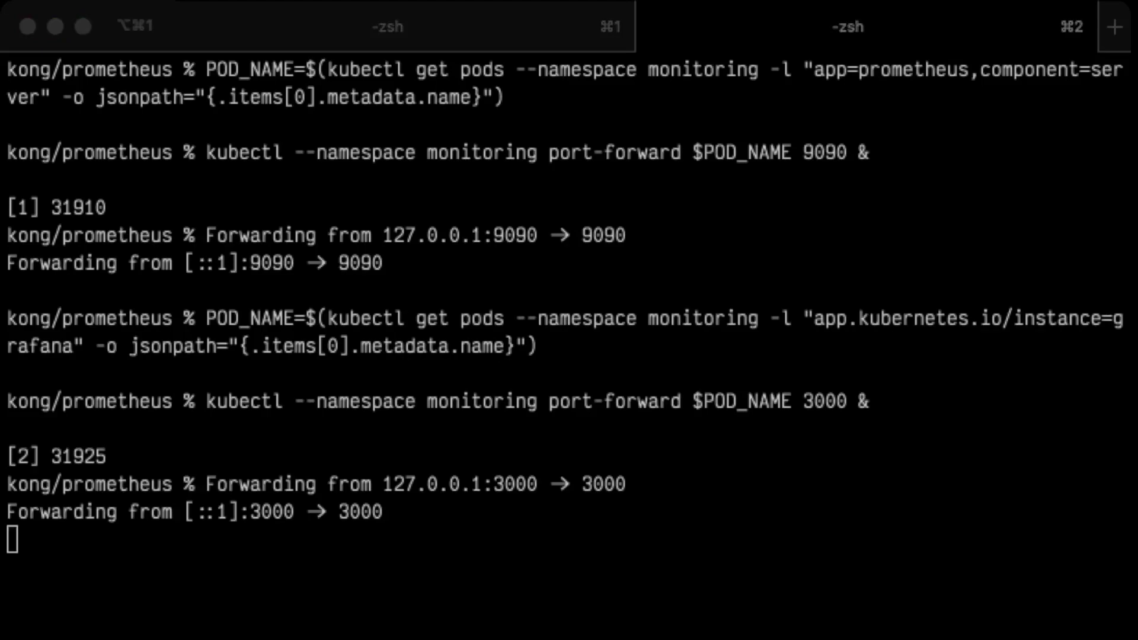
{"action": "key", "text": "Return"}
Step: Store the Kong pod name and port-forward it on 8000 in the kong namespace
{"action": "type", "text": "POD_NAME=$(kubectl get pods --namespace kong -o jsonpath=\"{.items[0].metadata.name}\")"}
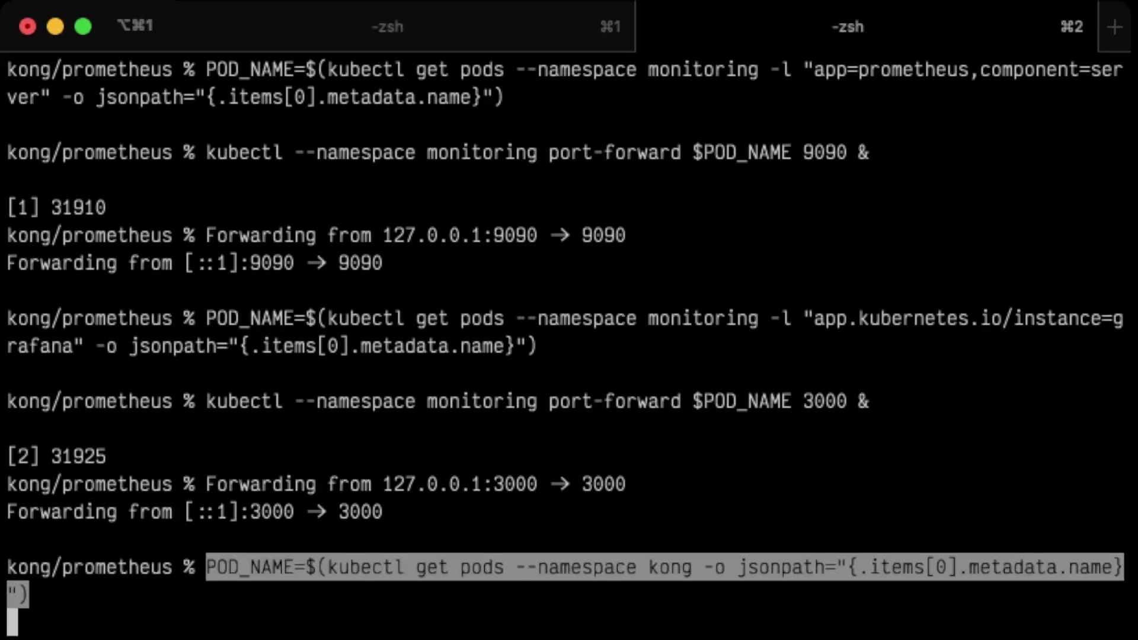
{"action": "key", "text": "Return"}
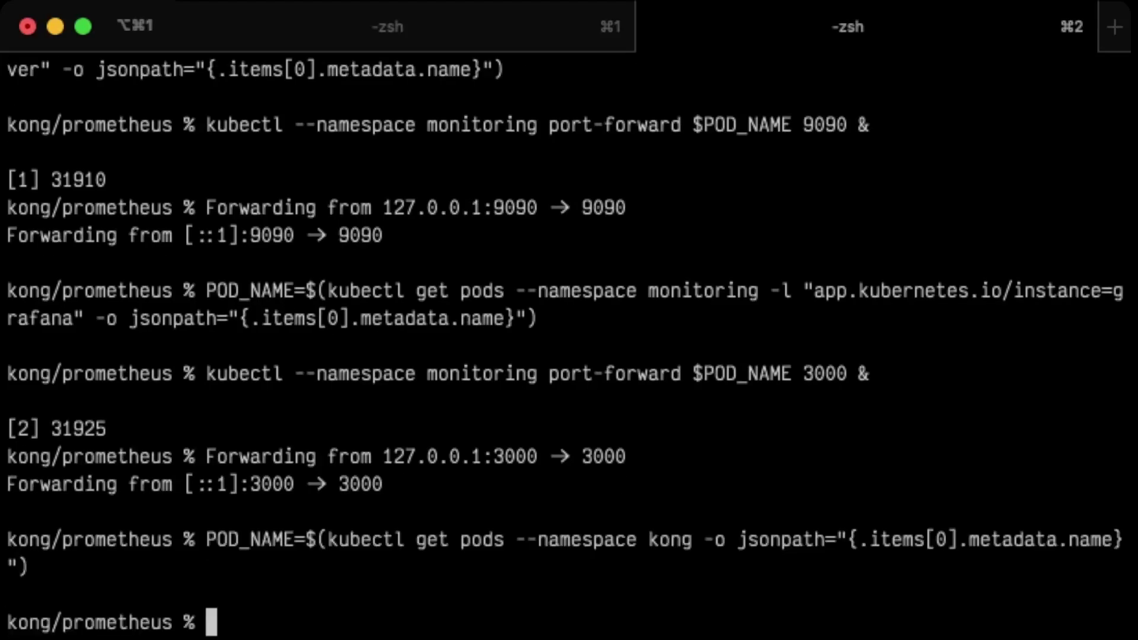
{"action": "key", "text": "super+Tab"}
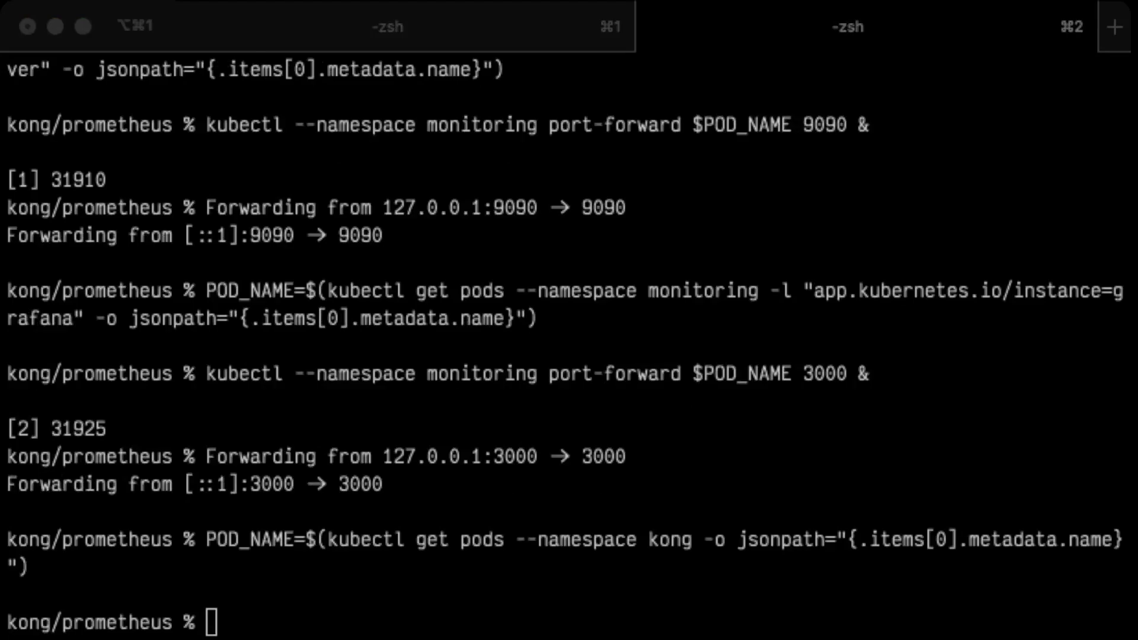
{"action": "key", "text": "super+Tab"}
{"action": "type", "text": "kubectl --namespace kong port-forward $POD_NAME 8000 &"}
{"action": "key", "text": "Return"}
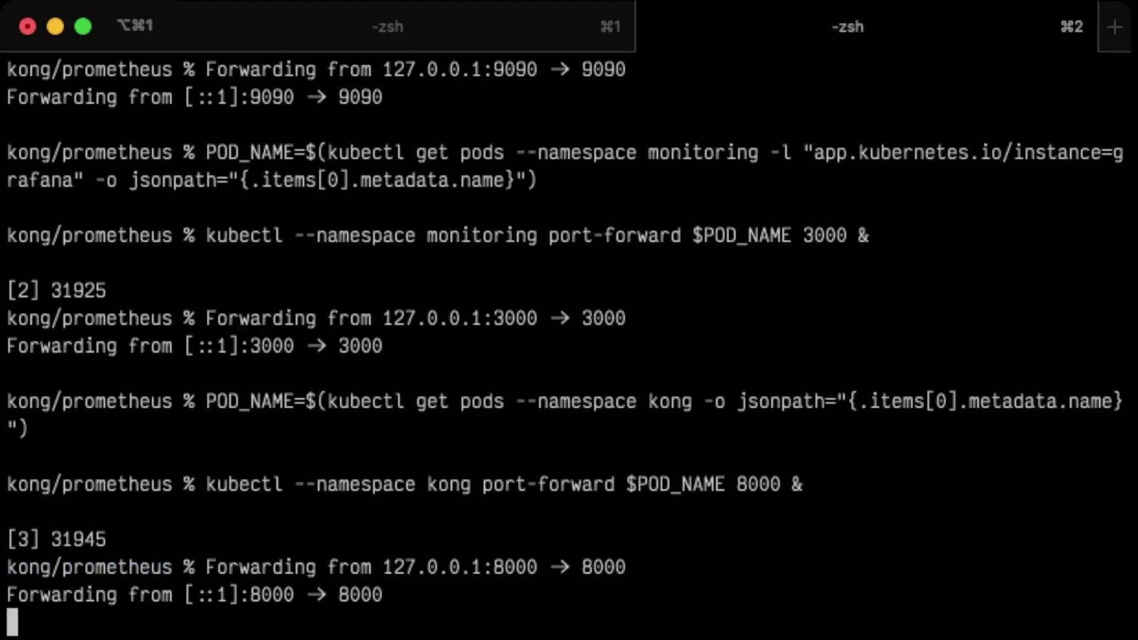
{"action": "key", "text": "Return"}
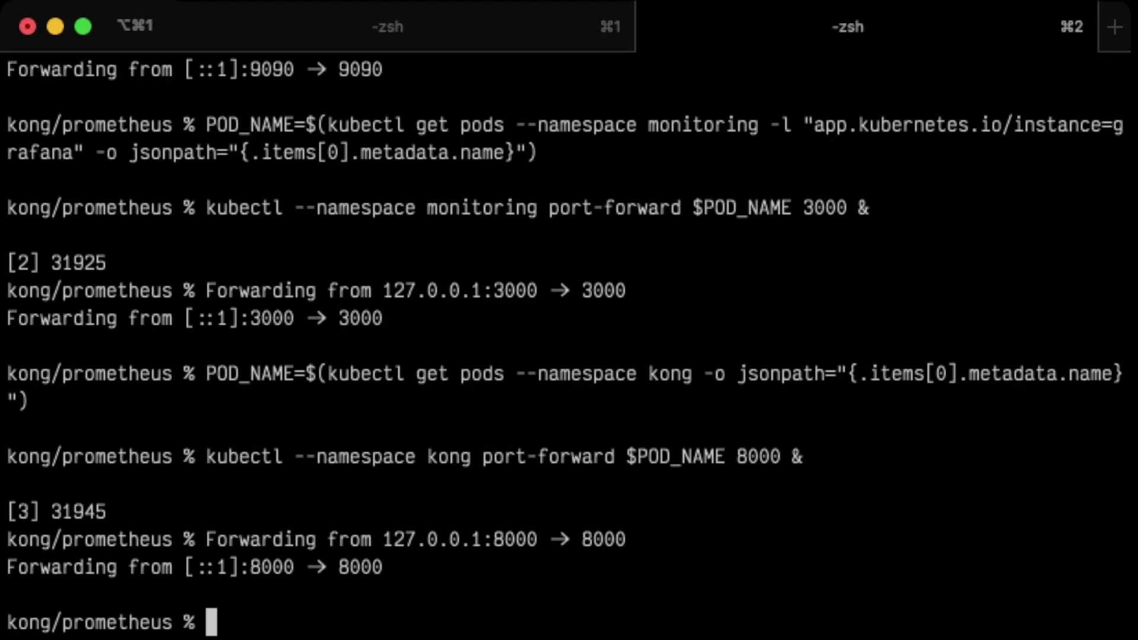
{"action": "key", "text": "super+Tab"}
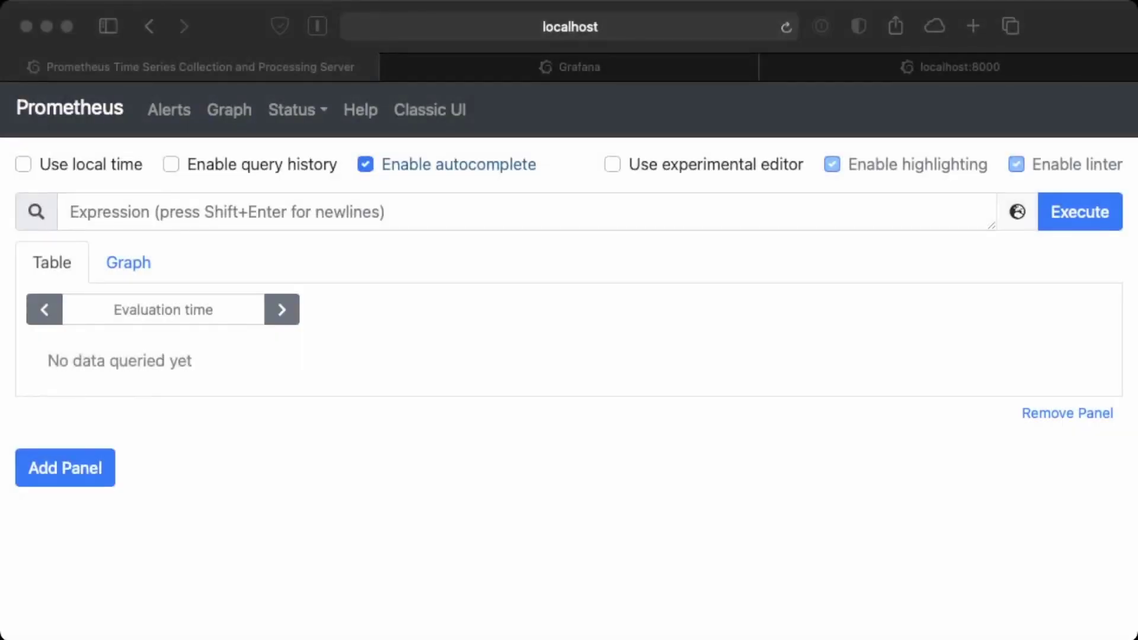
Step: Check the Prometheus and Grafana login tabs, then see Kong's "no Route matched" reply on localhost:8000
{"action": "left_click", "coordinate": [70, 212]}
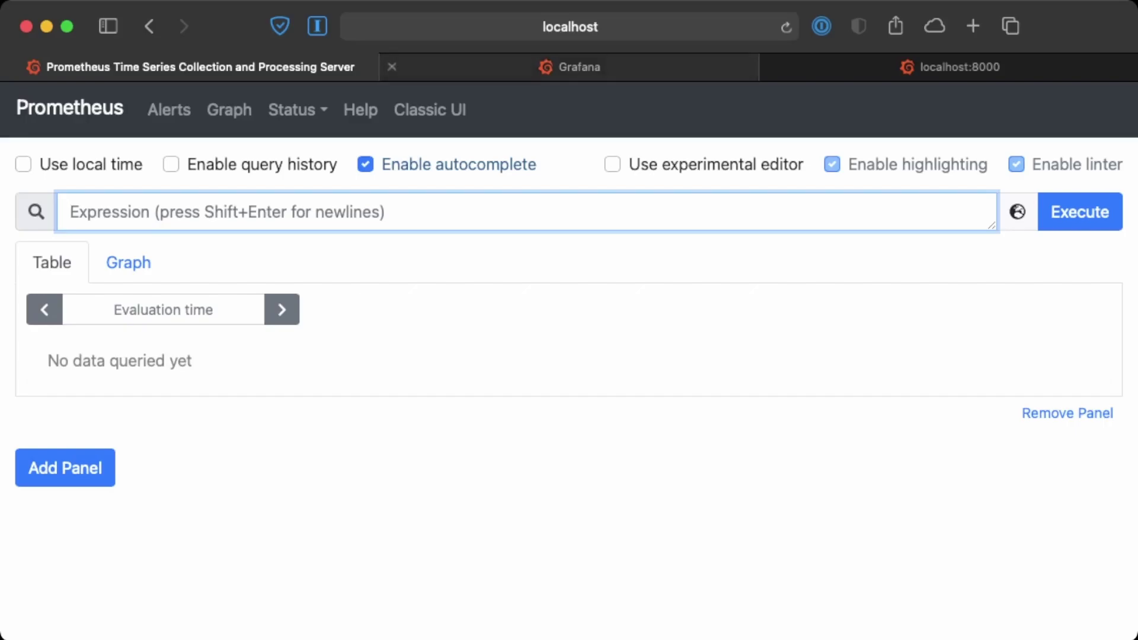
{"action": "left_click", "coordinate": [569, 66]}
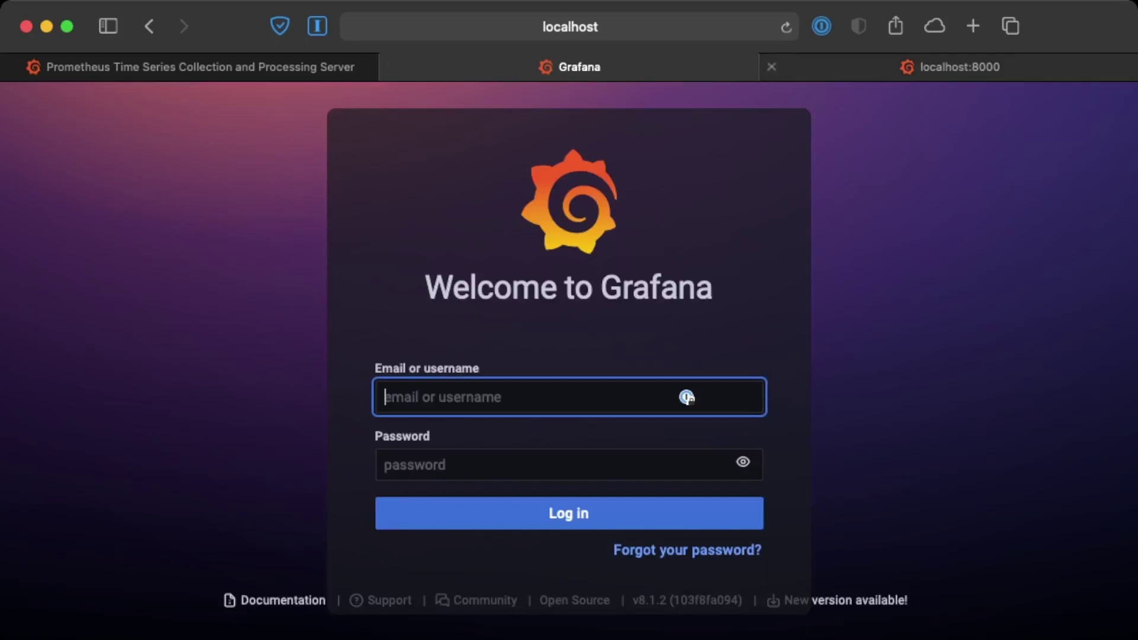
{"action": "left_click", "coordinate": [949, 66]}
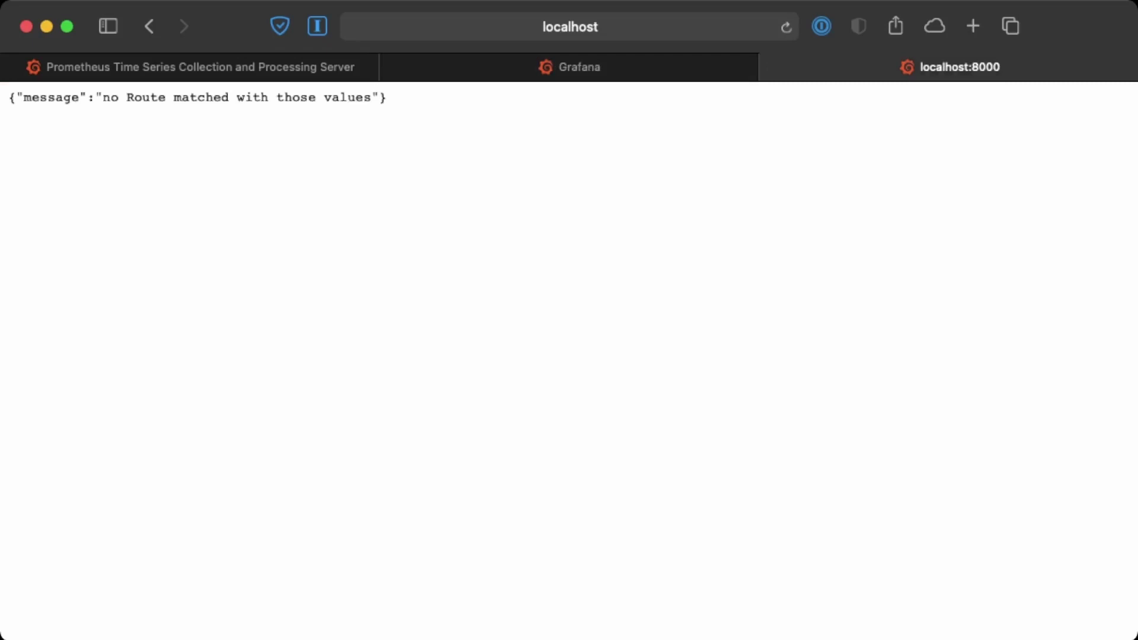
{"action": "key", "text": "super+Tab"}
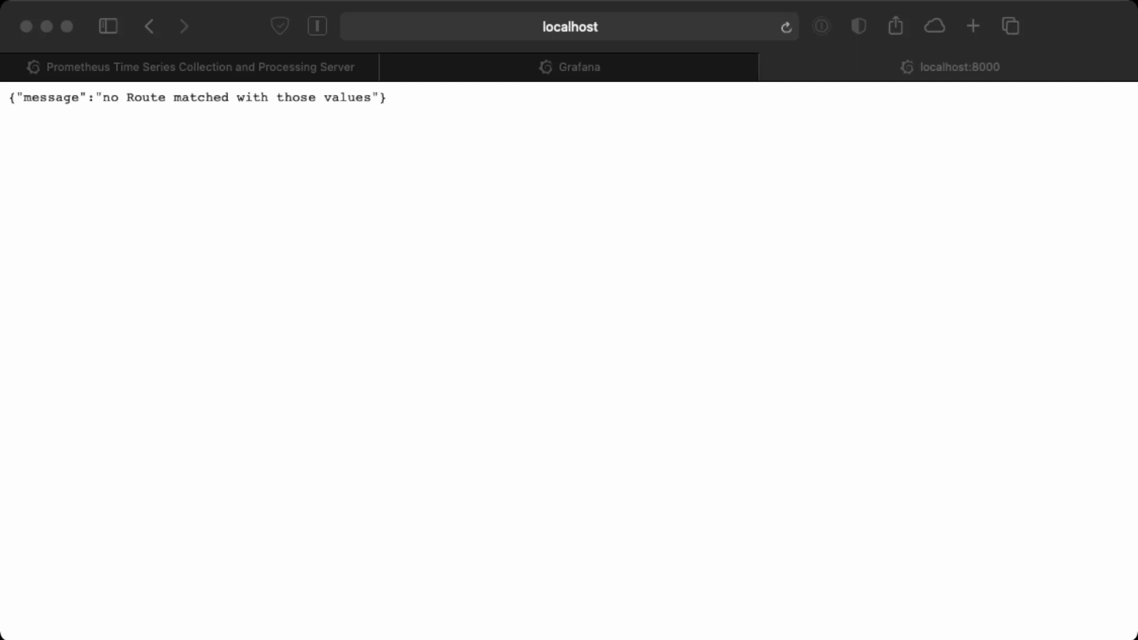
Step: Enter admin as the Grafana login username and move on to the empty password field
{"action": "left_click", "coordinate": [569, 66]}
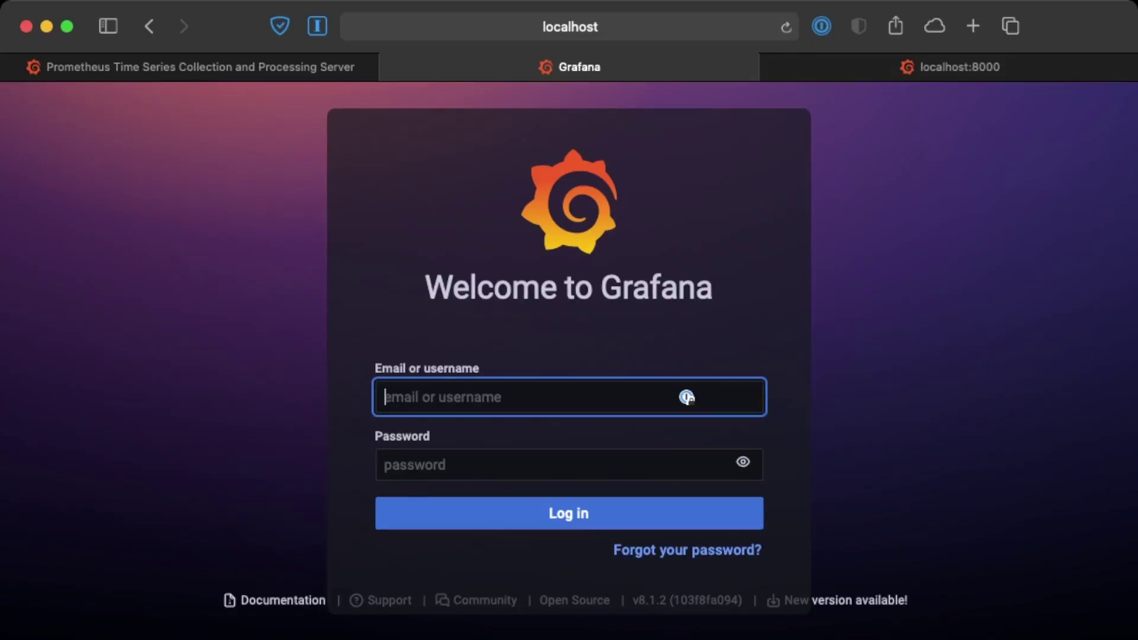
{"action": "type", "text": "admin"}
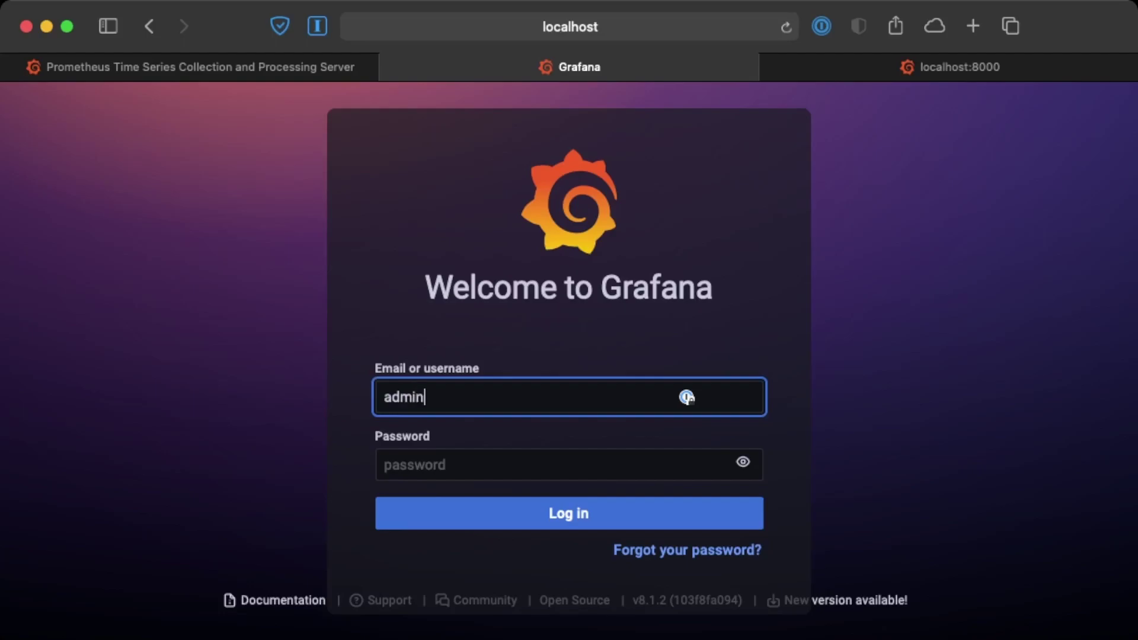
{"action": "key", "text": "Tab"}
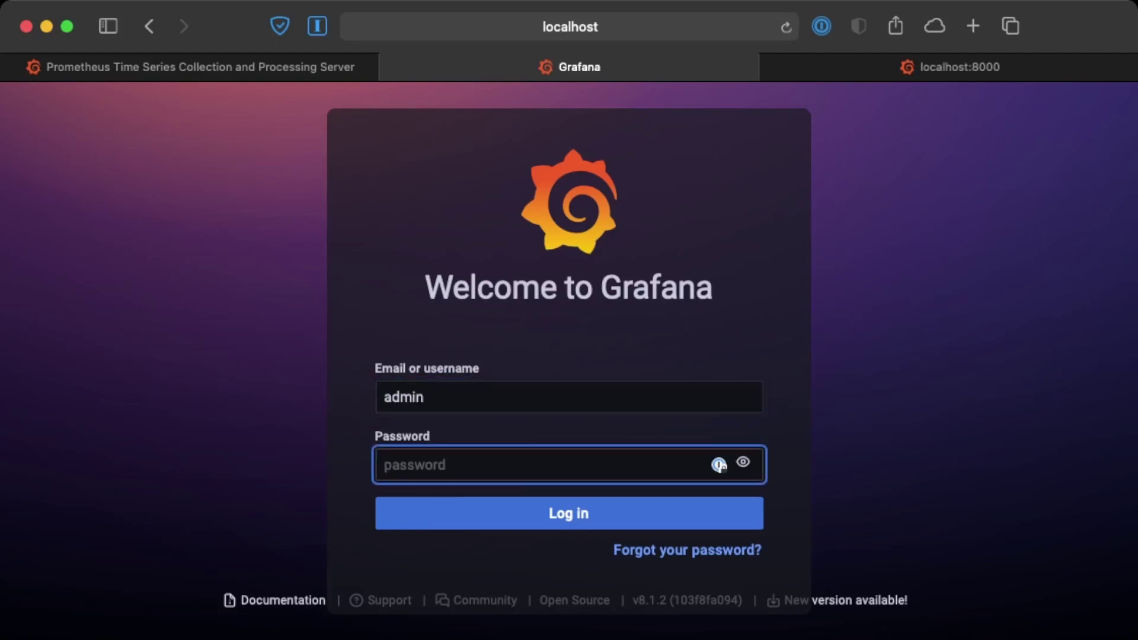
{"action": "left_click", "coordinate": [719, 466]}
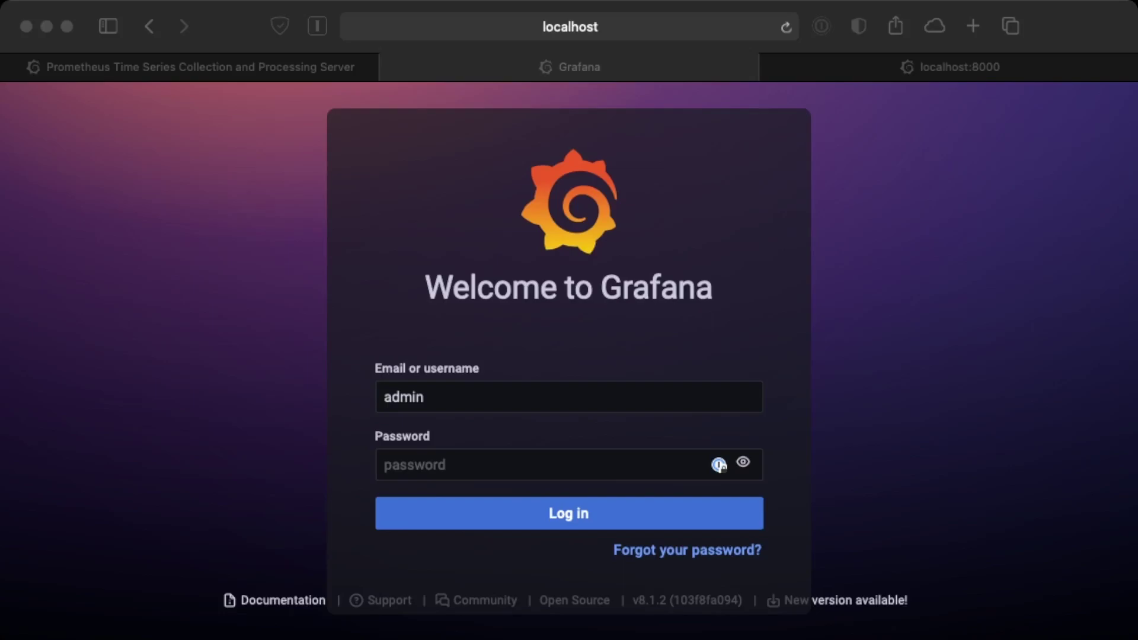
{"action": "left_click", "coordinate": [719, 465]}
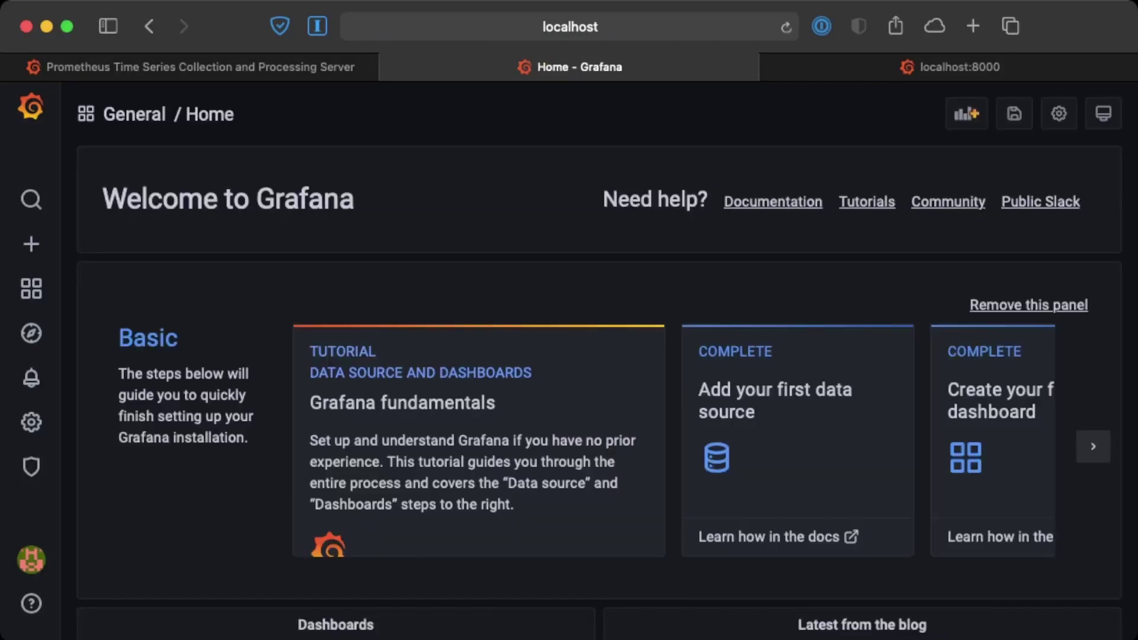
Step: Scroll through the Kong (official) Grafana dashboard after logging in
{"action": "key", "text": "super+Tab"}
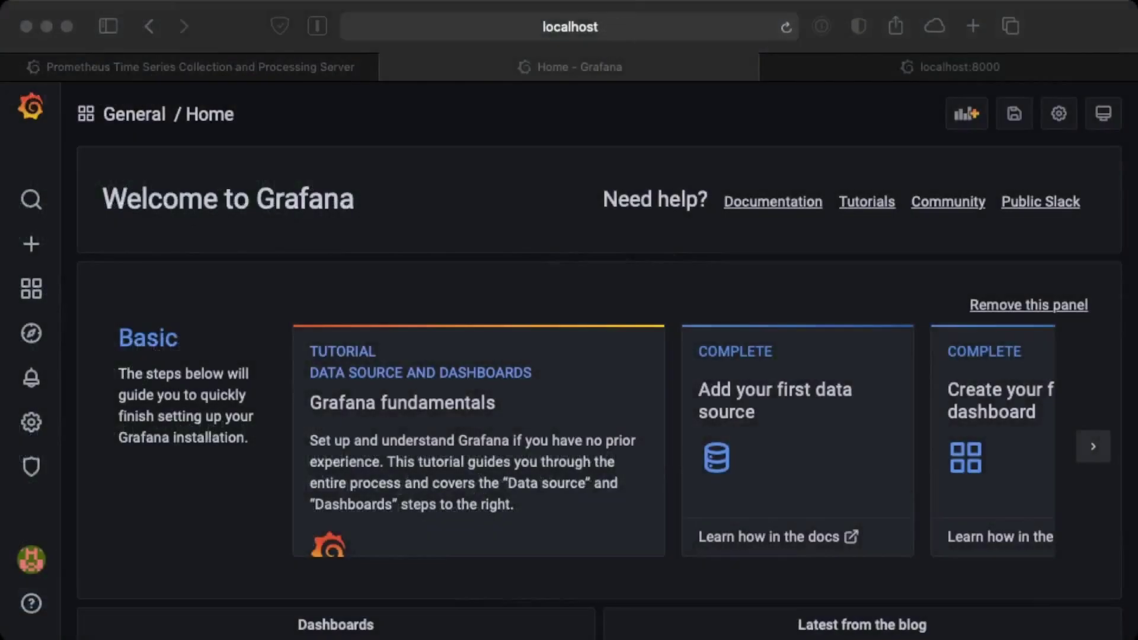
{"action": "scroll", "coordinate": [599, 391], "scroll_direction": "down", "scroll_amount": 5}
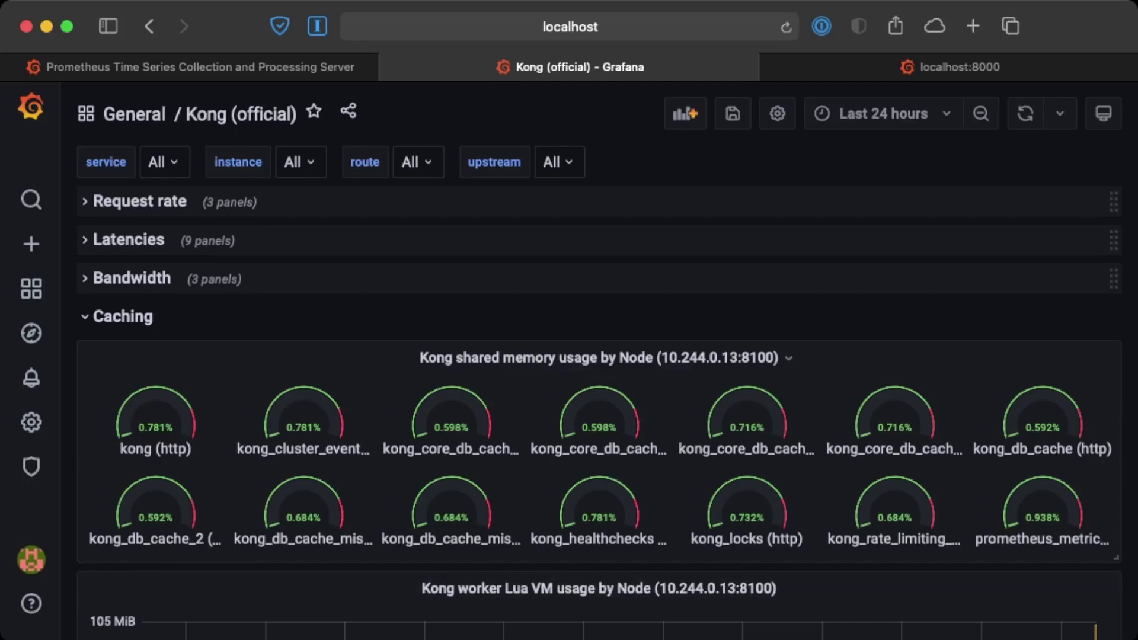
{"action": "scroll", "coordinate": [503, 474], "scroll_direction": "down", "scroll_amount": 5}
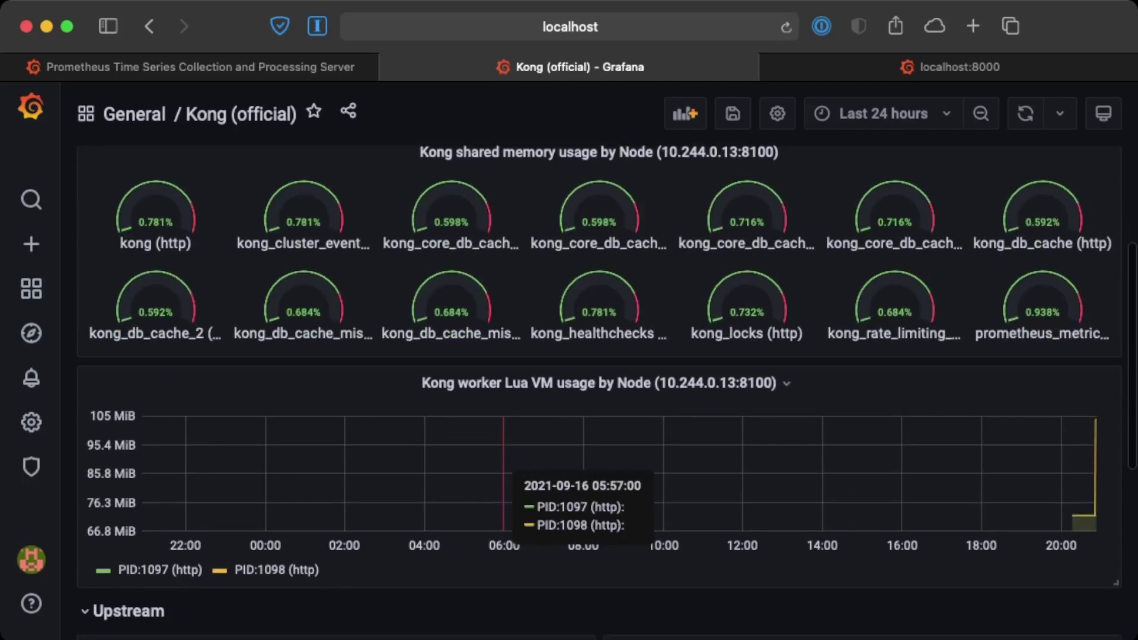
{"action": "scroll", "coordinate": [503, 468], "scroll_direction": "down", "scroll_amount": 1}
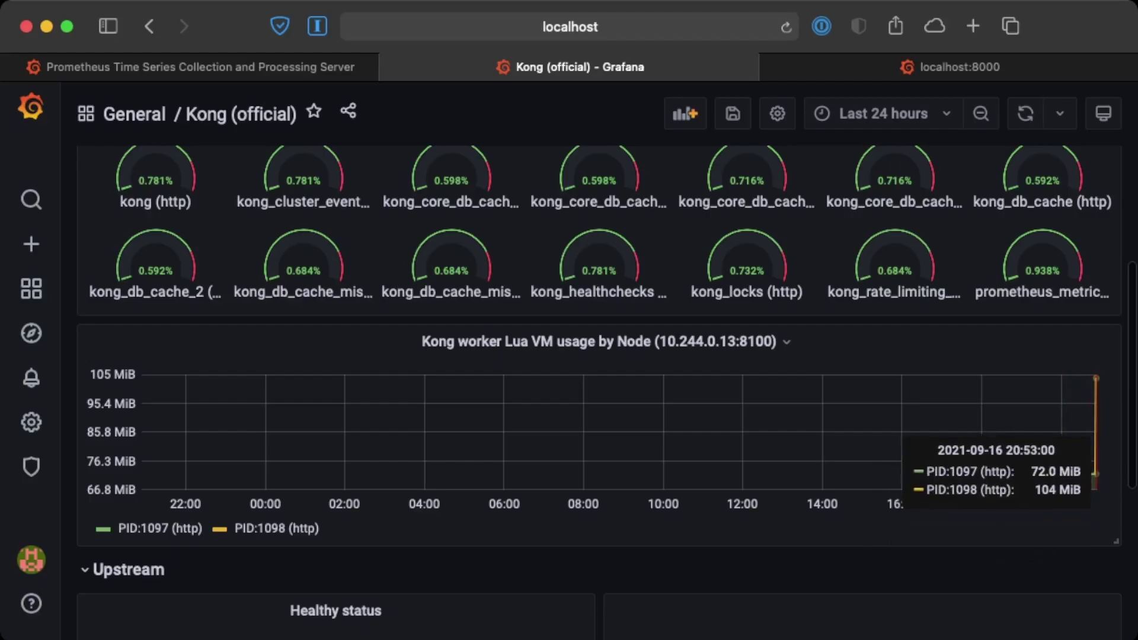
{"action": "scroll", "coordinate": [513, 474], "scroll_direction": "down", "scroll_amount": 7}
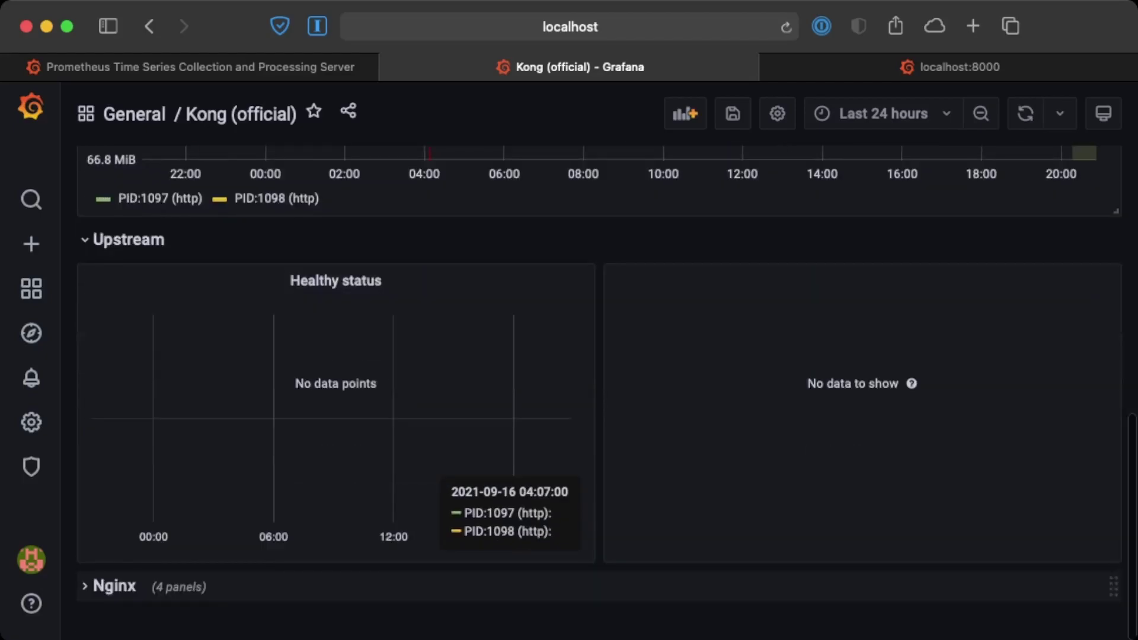
{"action": "scroll", "coordinate": [513, 415], "scroll_direction": "up", "scroll_amount": 10}
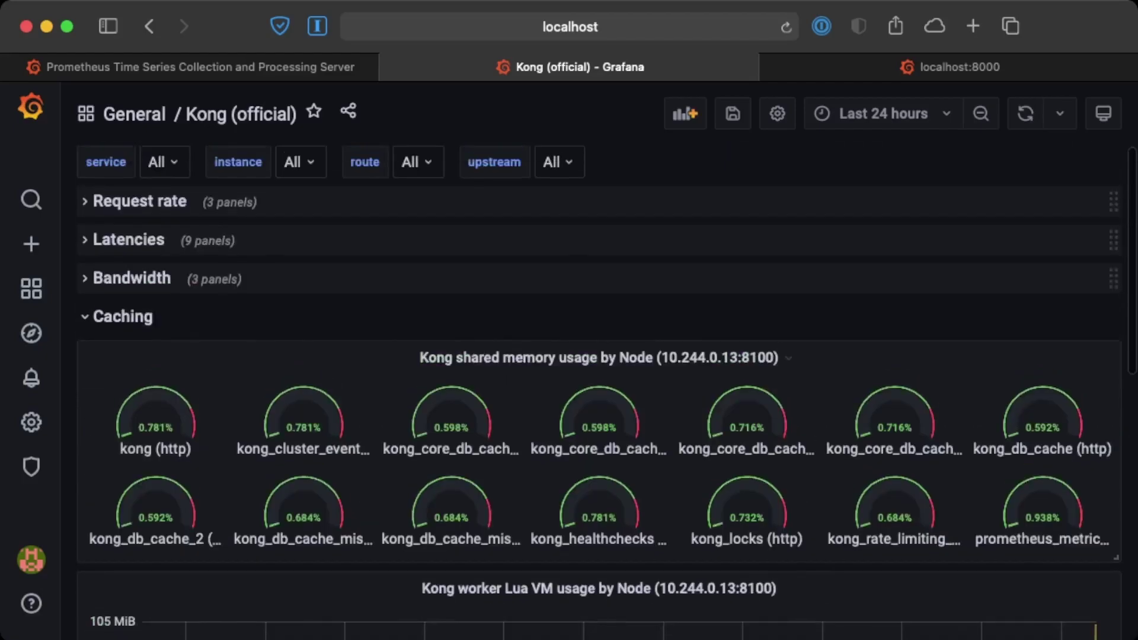
Step: Expand the Bandwidth, Latencies and Request rate rows, which all show no data
{"action": "left_click", "coordinate": [132, 278]}
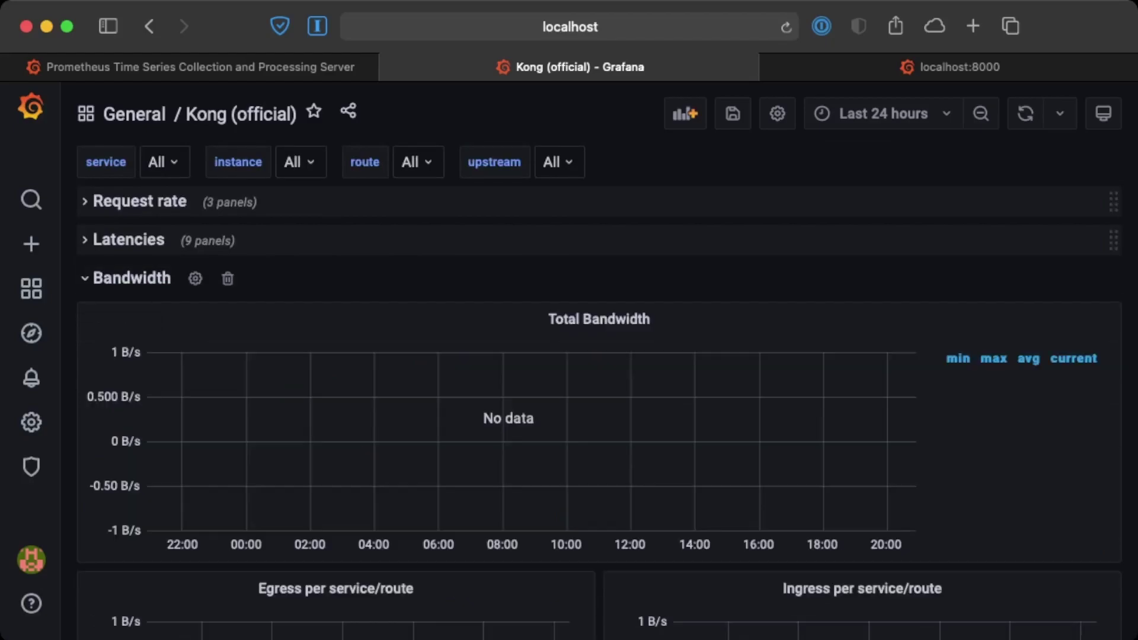
{"action": "left_click", "coordinate": [129, 239]}
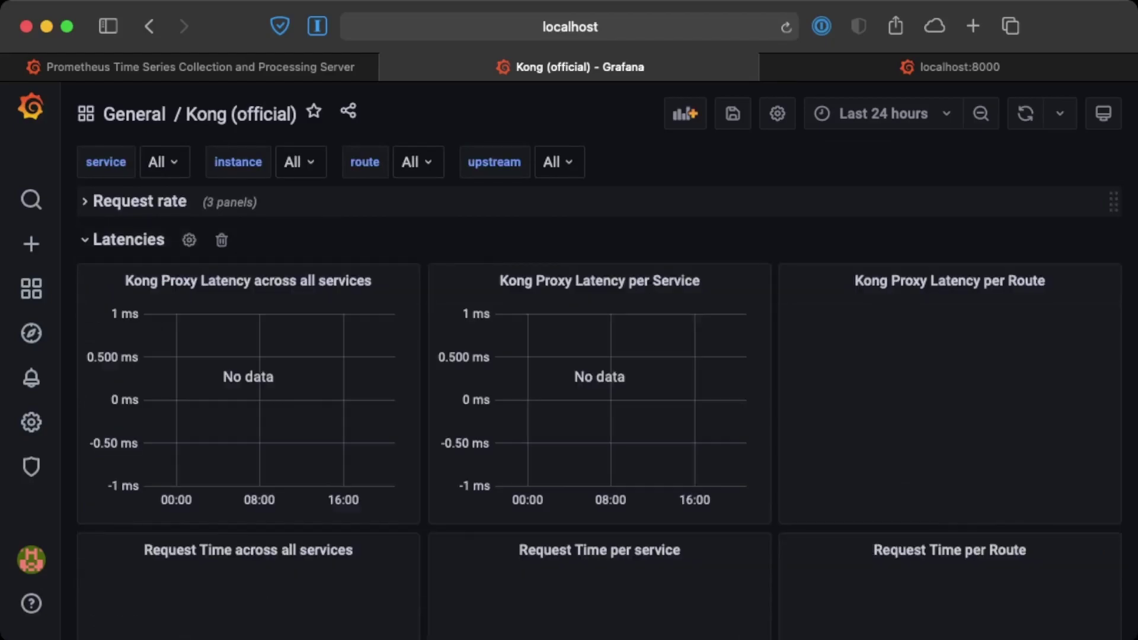
{"action": "left_click", "coordinate": [140, 201]}
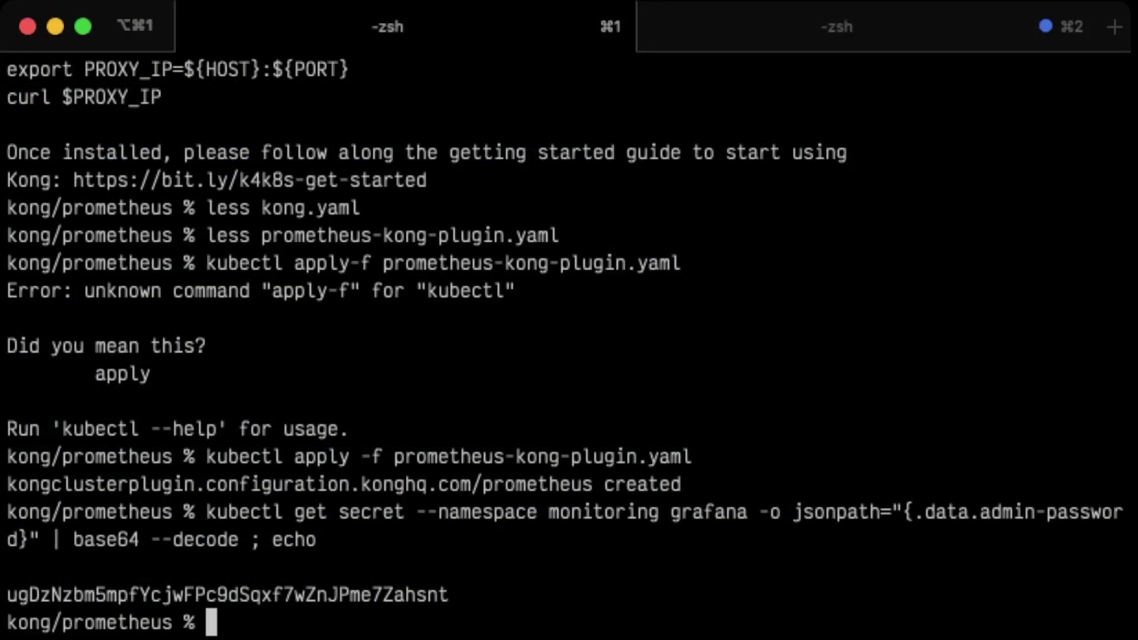
Step: Open services.yaml with less and scroll through the http-svc httpbin Deployment
{"action": "type", "text": "less se"}
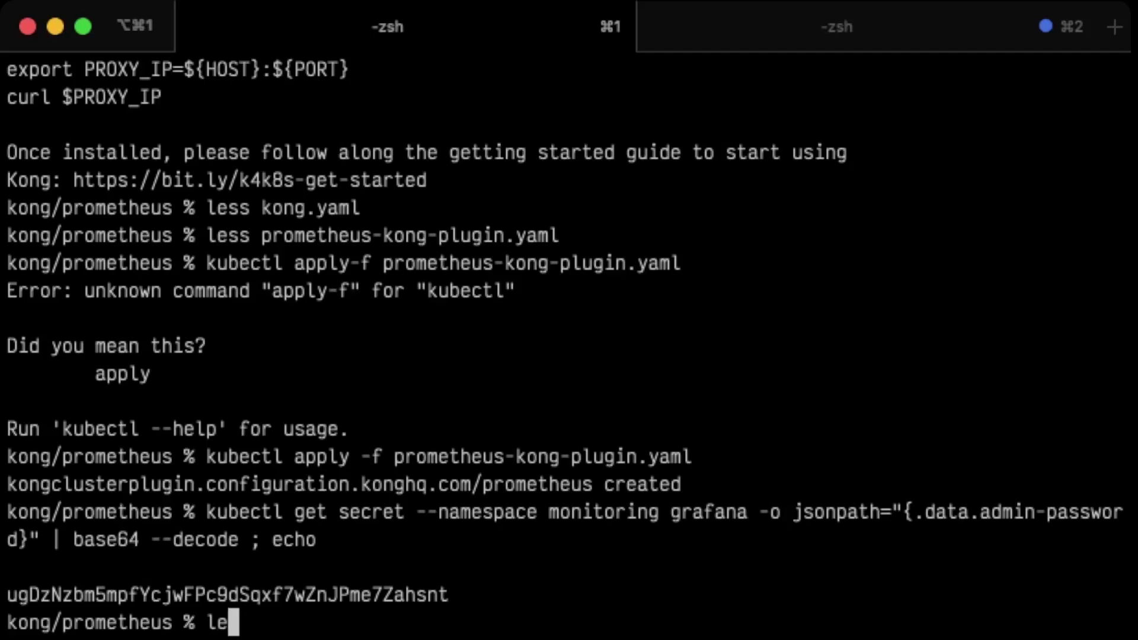
{"action": "type", "text": "r"}
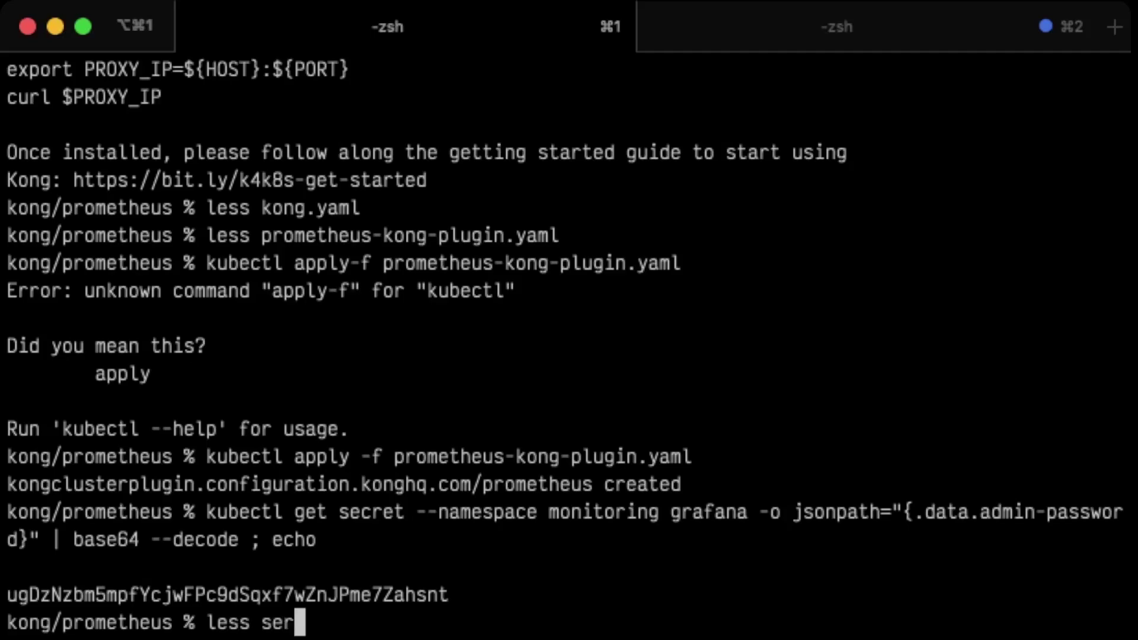
{"action": "type", "text": "vices.yaml"}
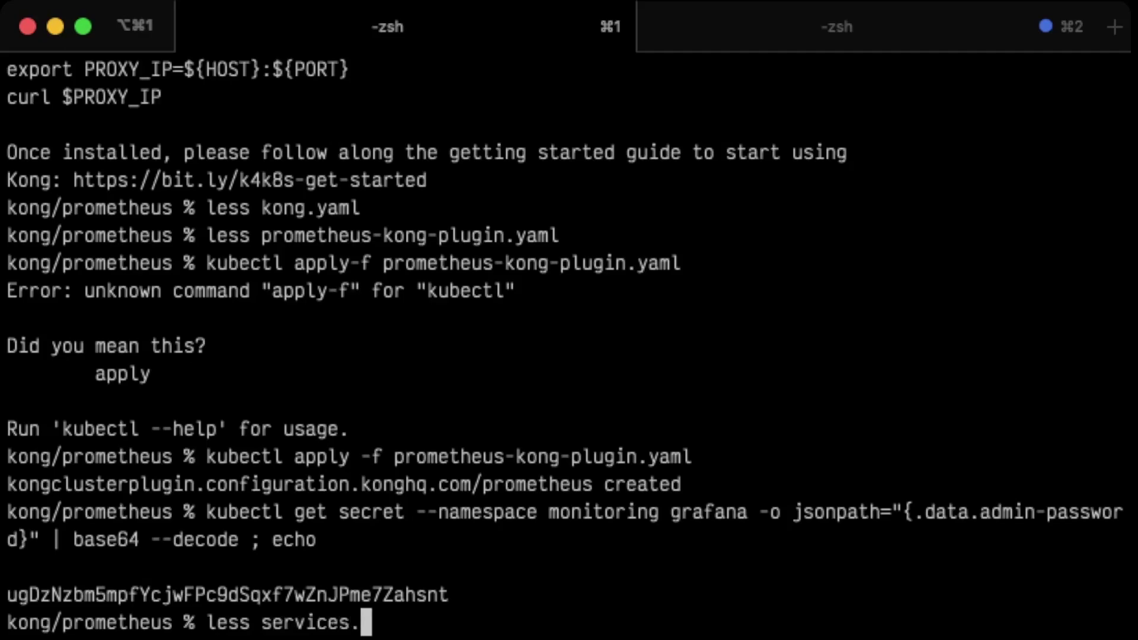
{"action": "key", "text": "Return"}
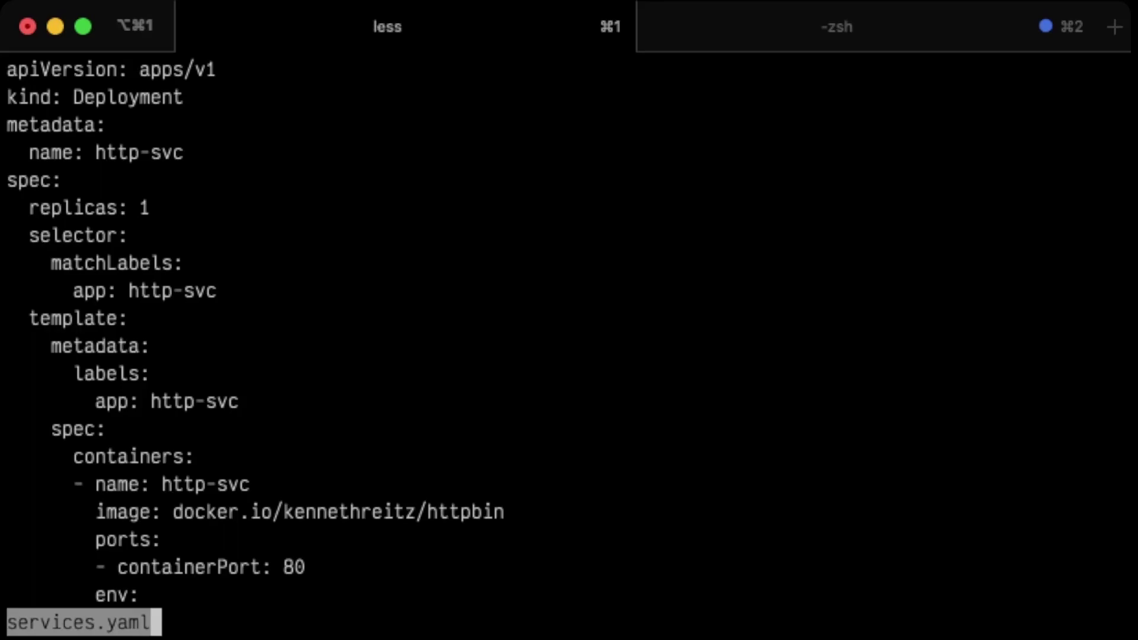
{"action": "scroll", "coordinate": [255, 347], "scroll_direction": "down", "scroll_amount": 8}
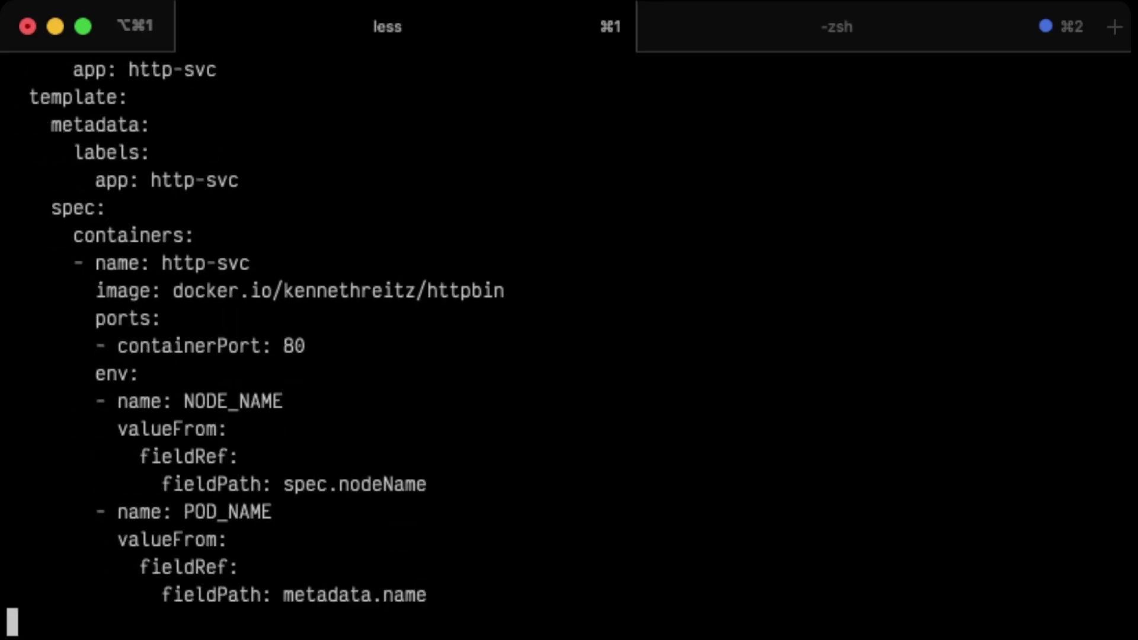
{"action": "scroll", "coordinate": [255, 347], "scroll_direction": "down", "scroll_amount": 9}
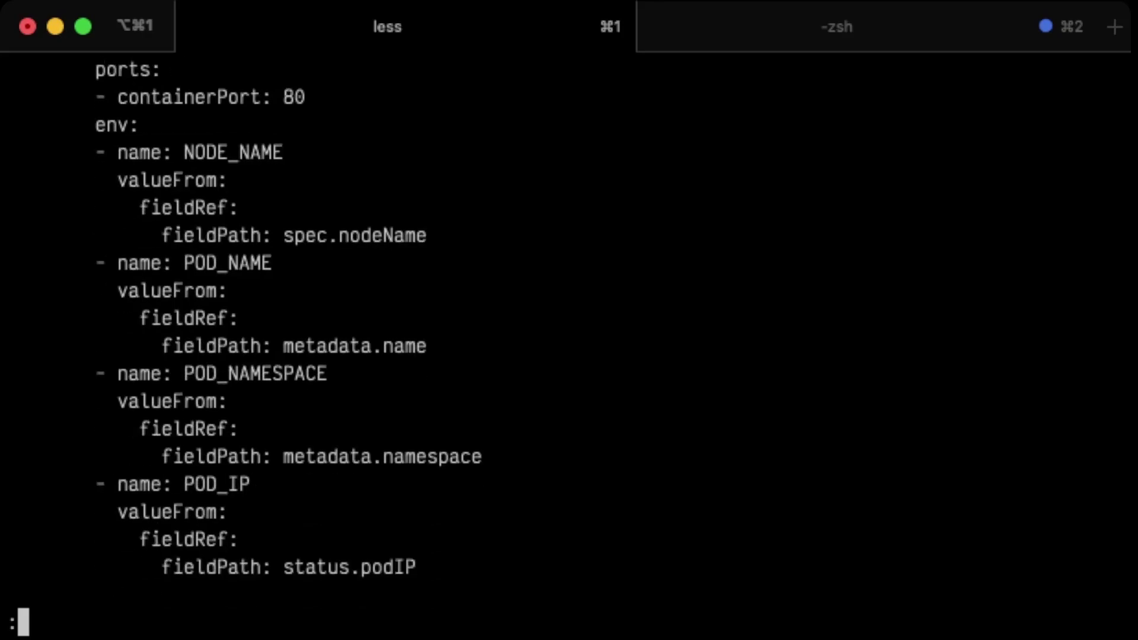
{"action": "scroll", "coordinate": [255, 347], "scroll_direction": "down", "scroll_amount": 5}
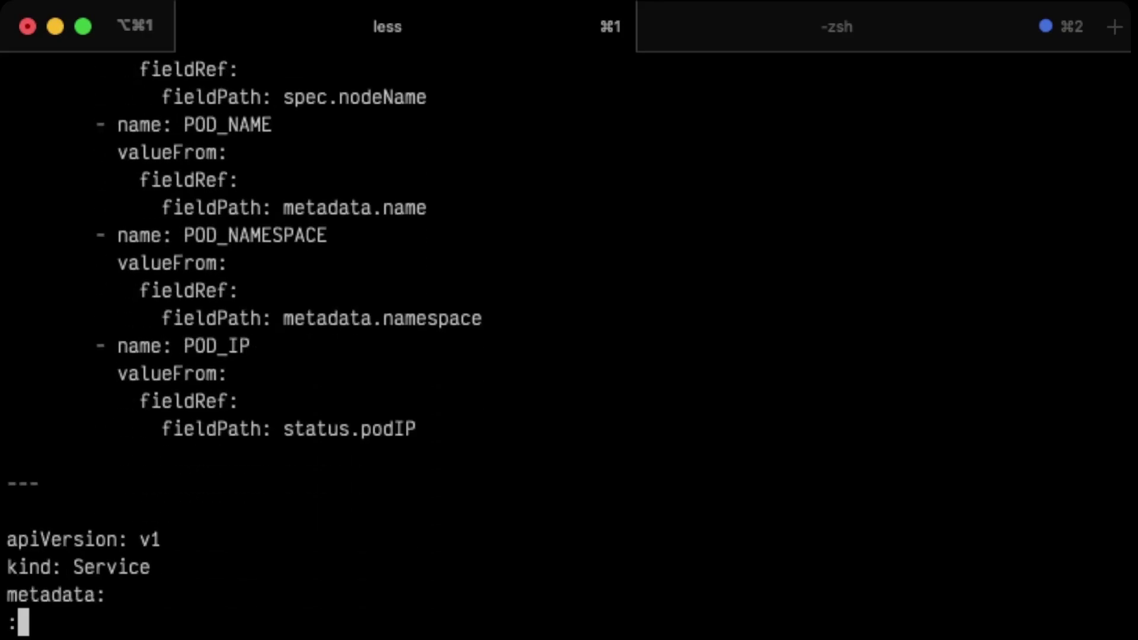
{"action": "scroll", "coordinate": [255, 347], "scroll_direction": "down", "scroll_amount": 8}
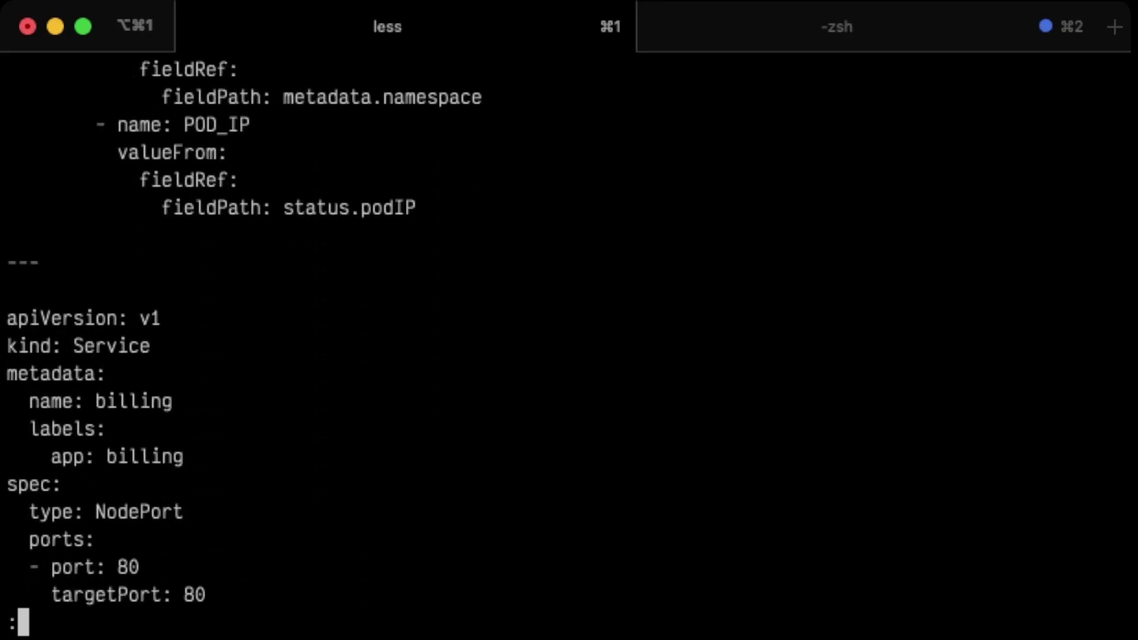
{"action": "scroll", "coordinate": [255, 347], "scroll_direction": "down", "scroll_amount": 4}
{"action": "scroll", "coordinate": [255, 347], "scroll_direction": "down", "scroll_amount": 8}
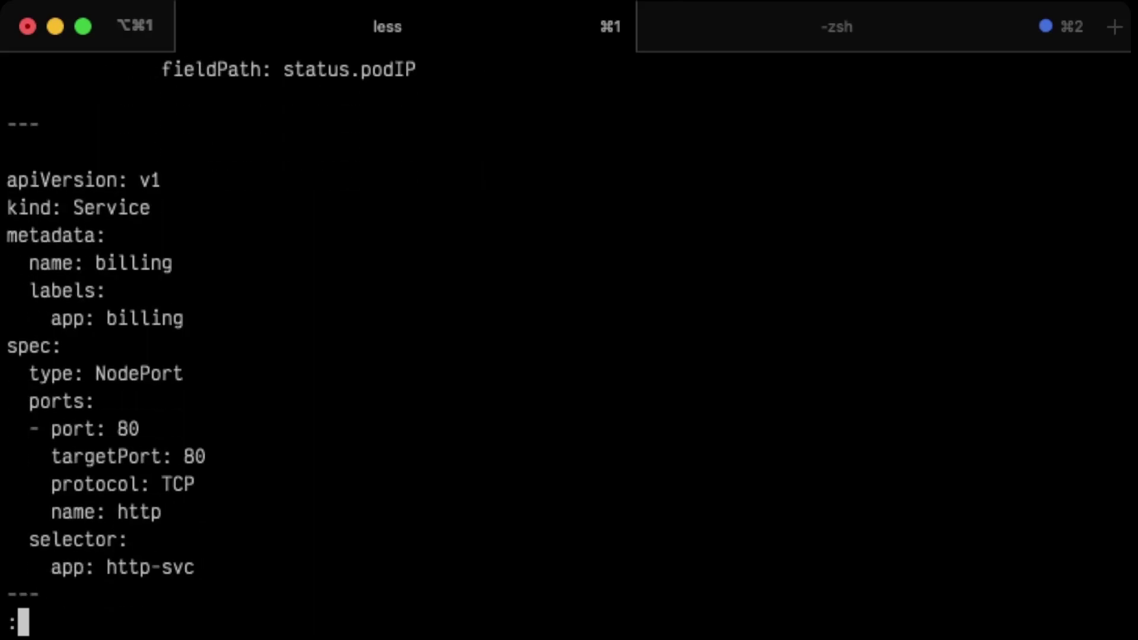
{"action": "scroll", "coordinate": [211, 333], "scroll_direction": "down", "scroll_amount": 6}
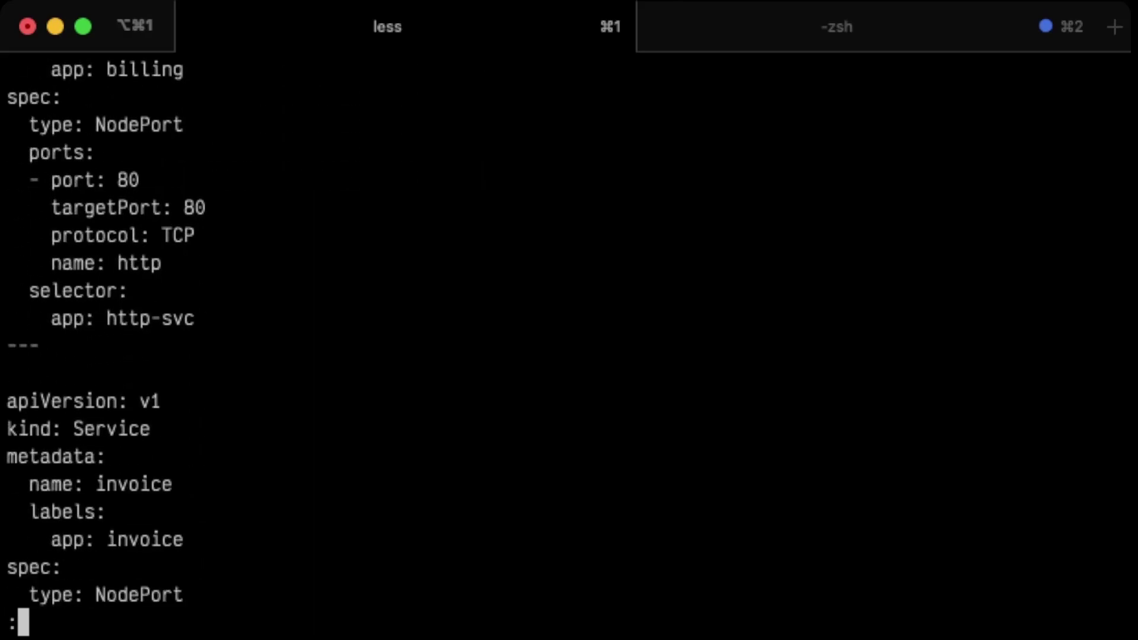
Step: Scroll on through the billing, invoice and comments NodePort Services to (END)
{"action": "scroll", "coordinate": [210, 333], "scroll_direction": "up", "scroll_amount": 15}
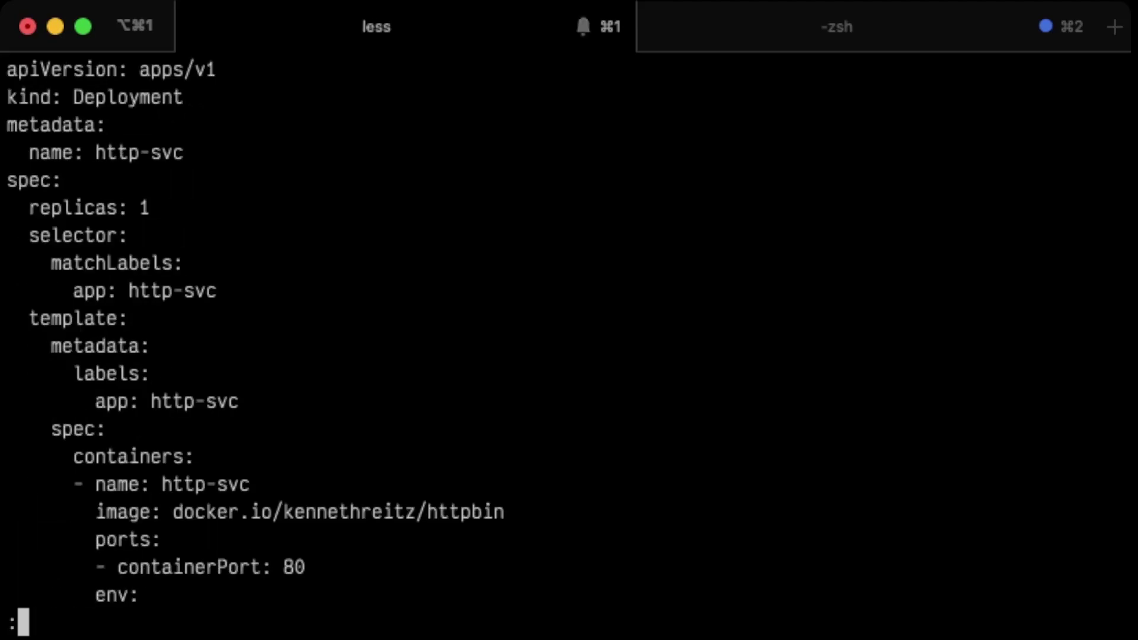
{"action": "scroll", "coordinate": [297, 332], "scroll_direction": "down", "scroll_amount": 14}
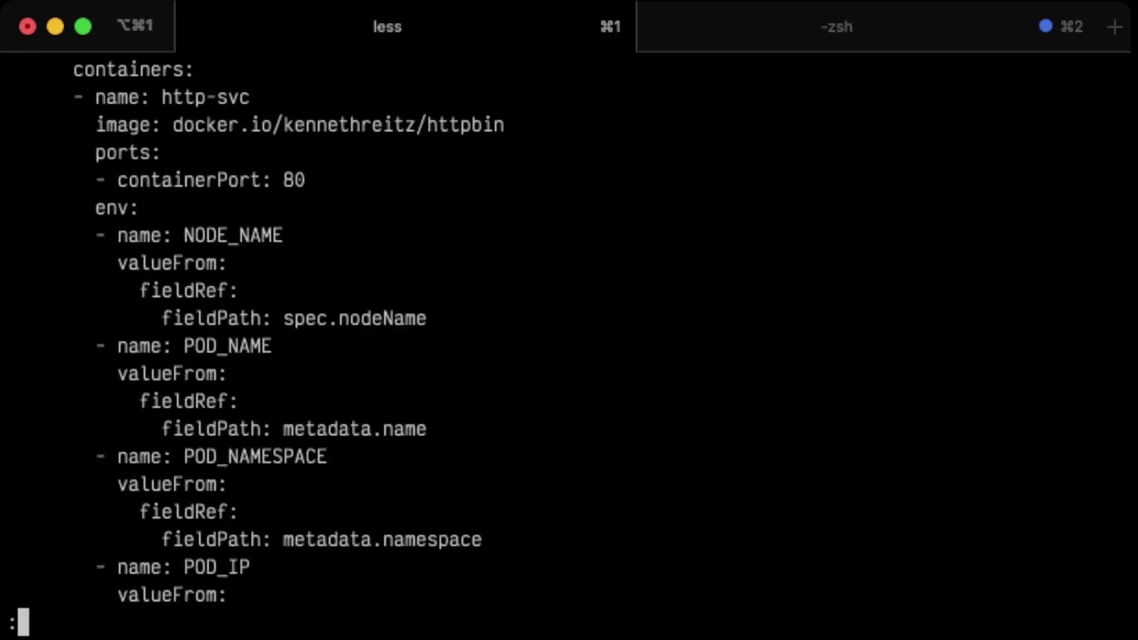
{"action": "scroll", "coordinate": [296, 332], "scroll_direction": "down", "scroll_amount": 14}
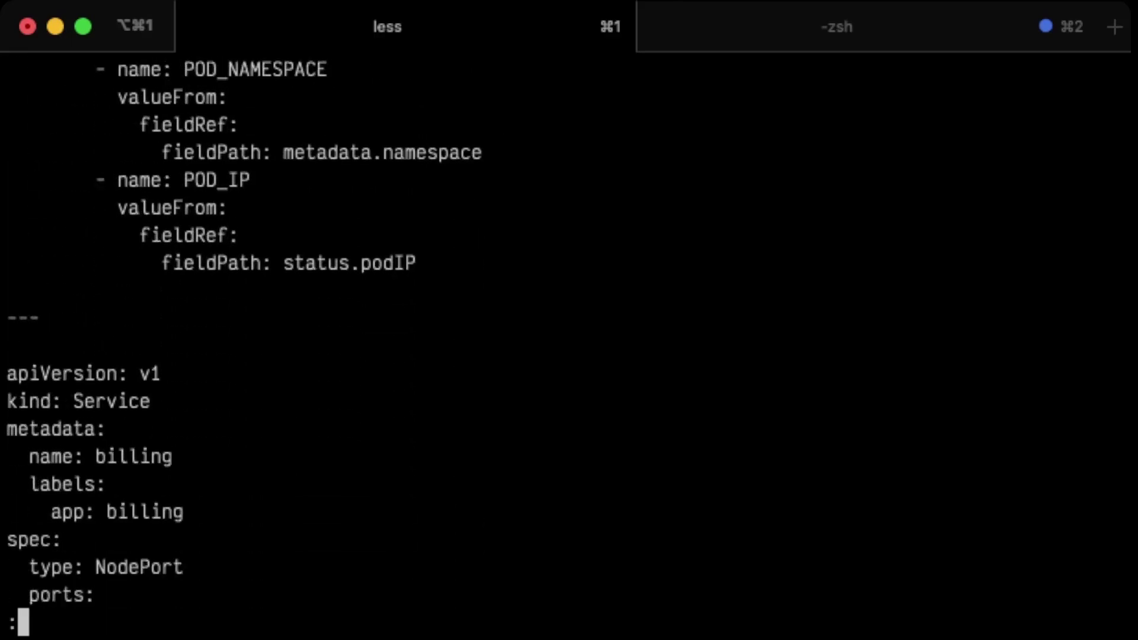
{"action": "scroll", "coordinate": [243, 333], "scroll_direction": "down", "scroll_amount": 13}
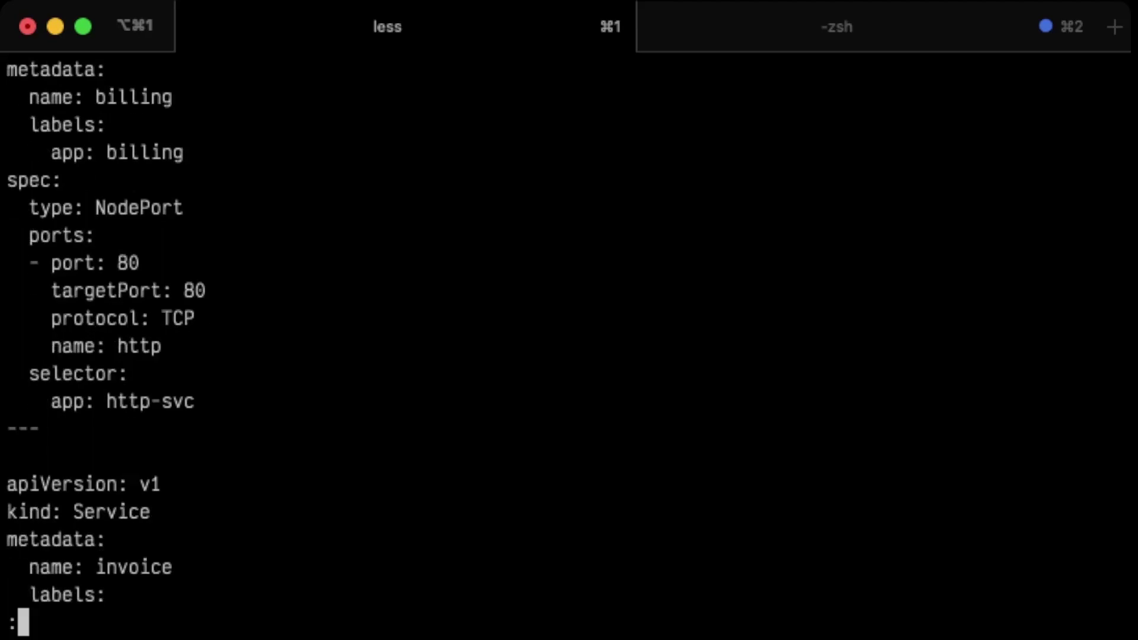
{"action": "scroll", "coordinate": [244, 332], "scroll_direction": "down", "scroll_amount": 9}
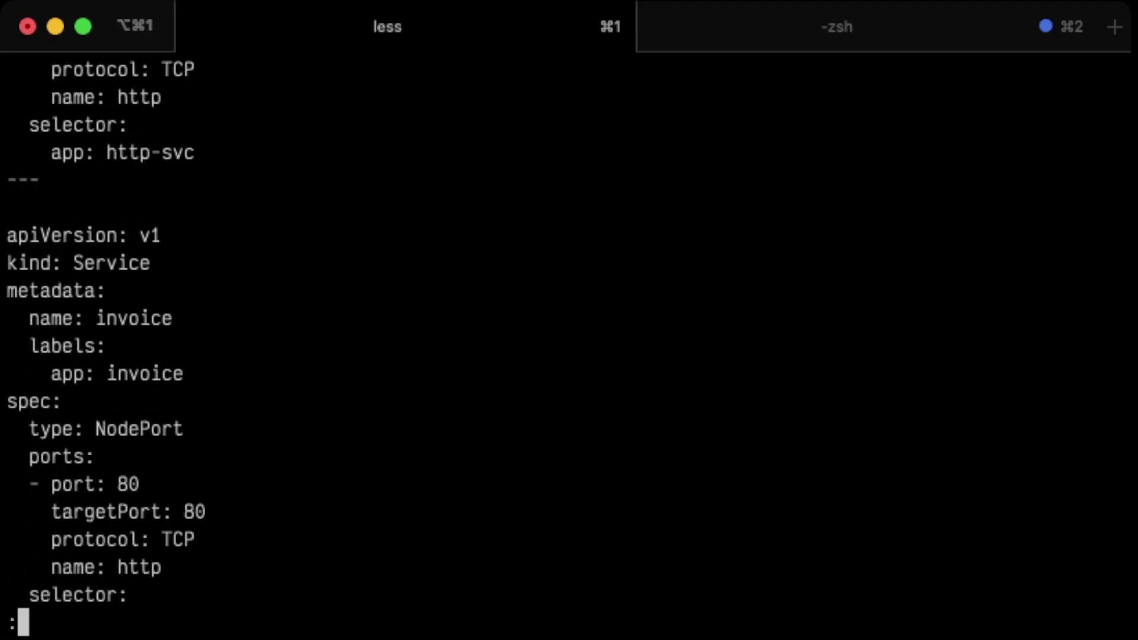
{"action": "scroll", "coordinate": [244, 333], "scroll_direction": "down", "scroll_amount": 10}
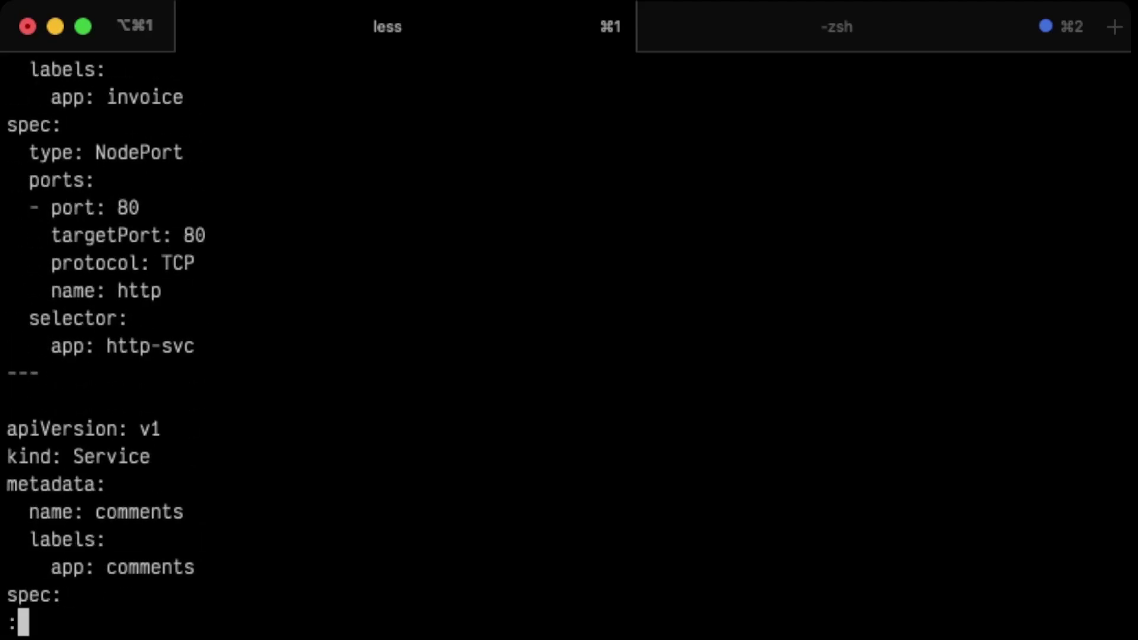
{"action": "scroll", "coordinate": [244, 332], "scroll_direction": "down", "scroll_amount": 8}
{"action": "scroll", "coordinate": [243, 333], "scroll_direction": "down", "scroll_amount": 2}
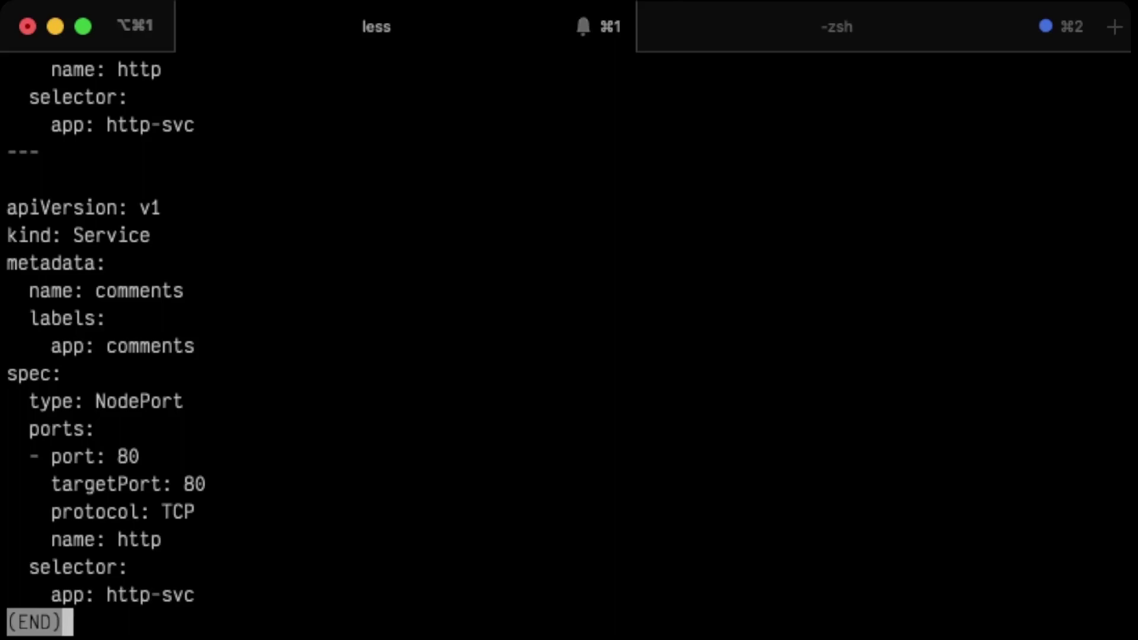
Step: Quit less and run kubectl apply -f services.yaml, creating http-svc and three services
{"action": "key", "text": "q"}
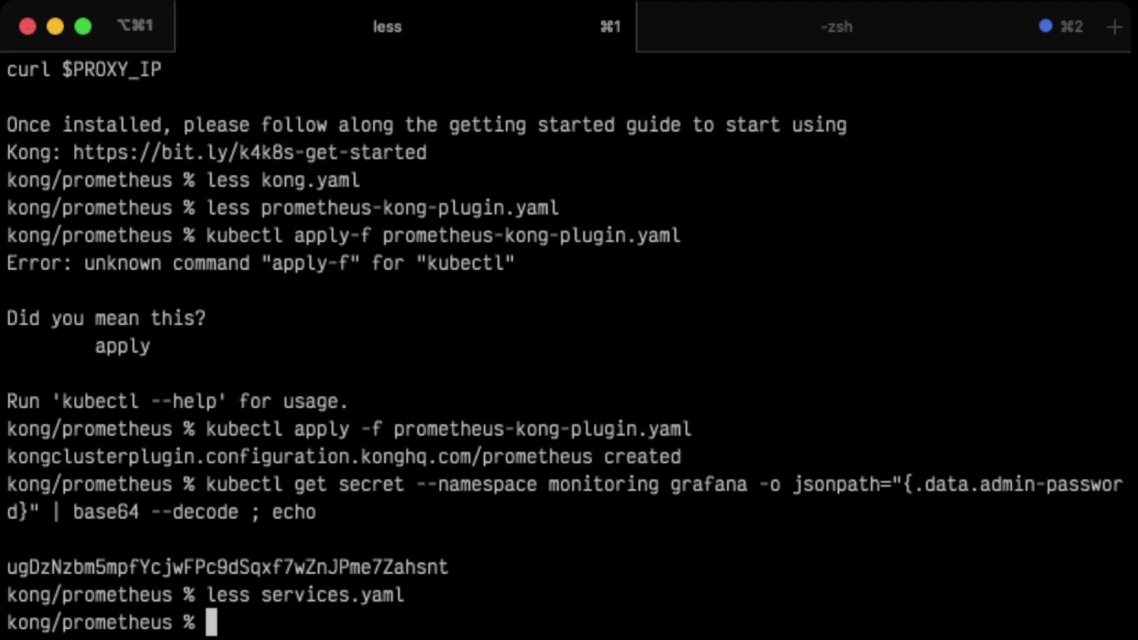
{"action": "type", "text": "kubec"}
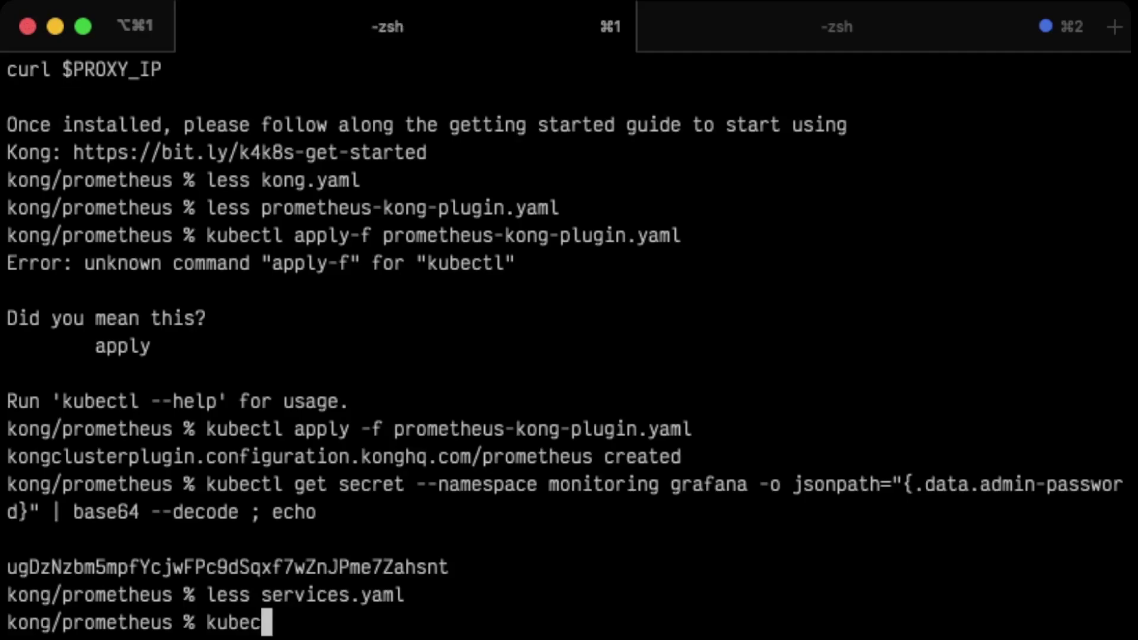
{"action": "type", "text": "tl apply "}
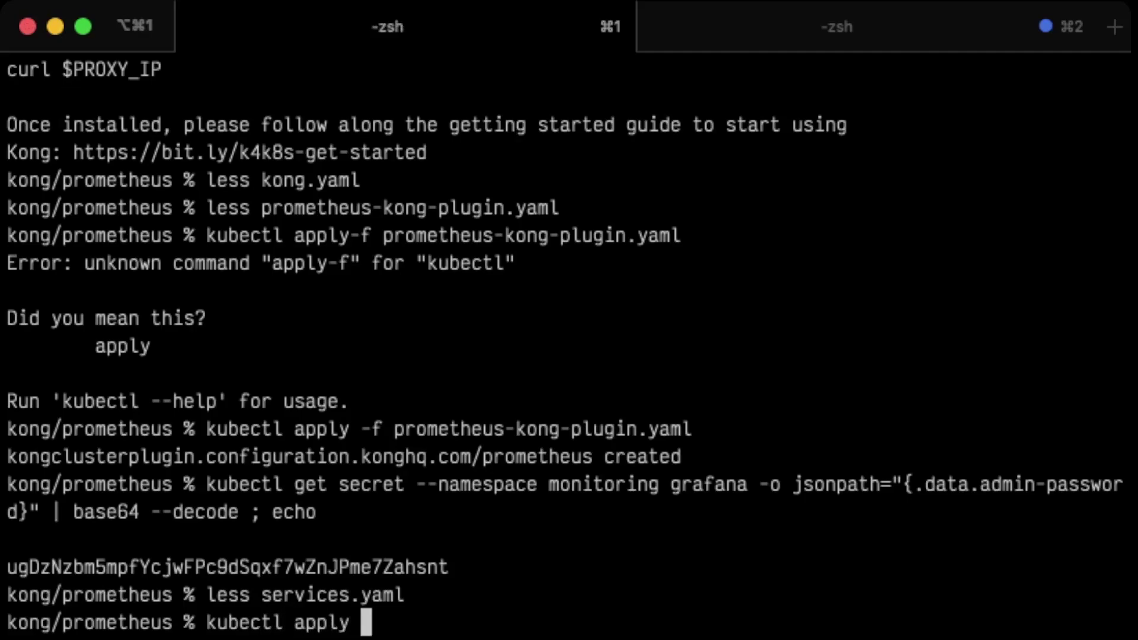
{"action": "type", "text": "-f services.yaml"}
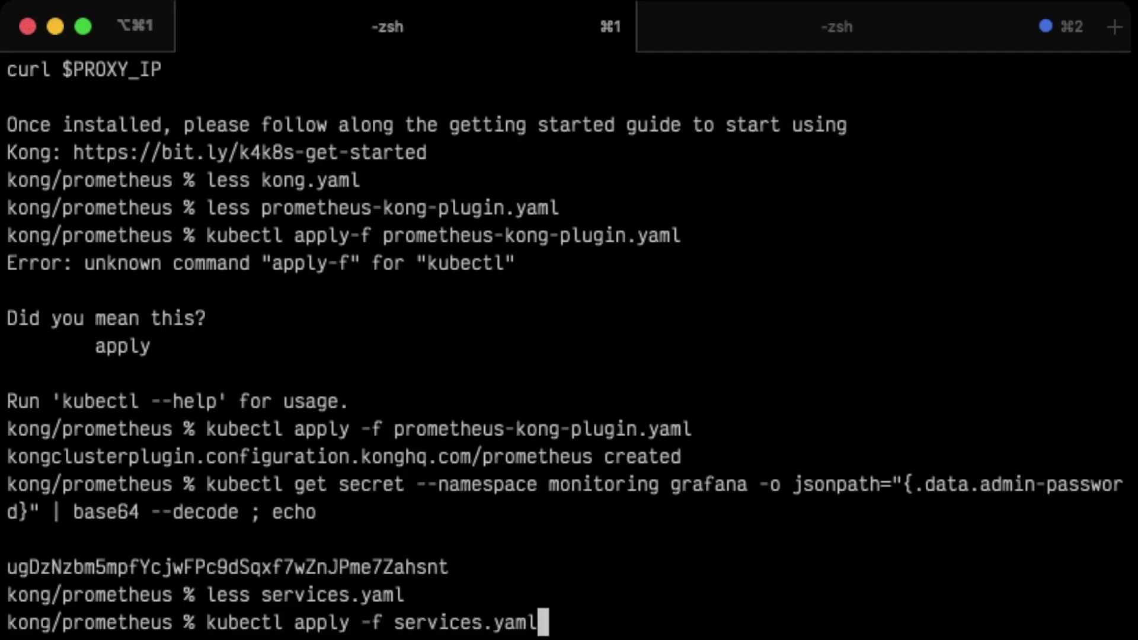
{"action": "key", "text": "Return"}
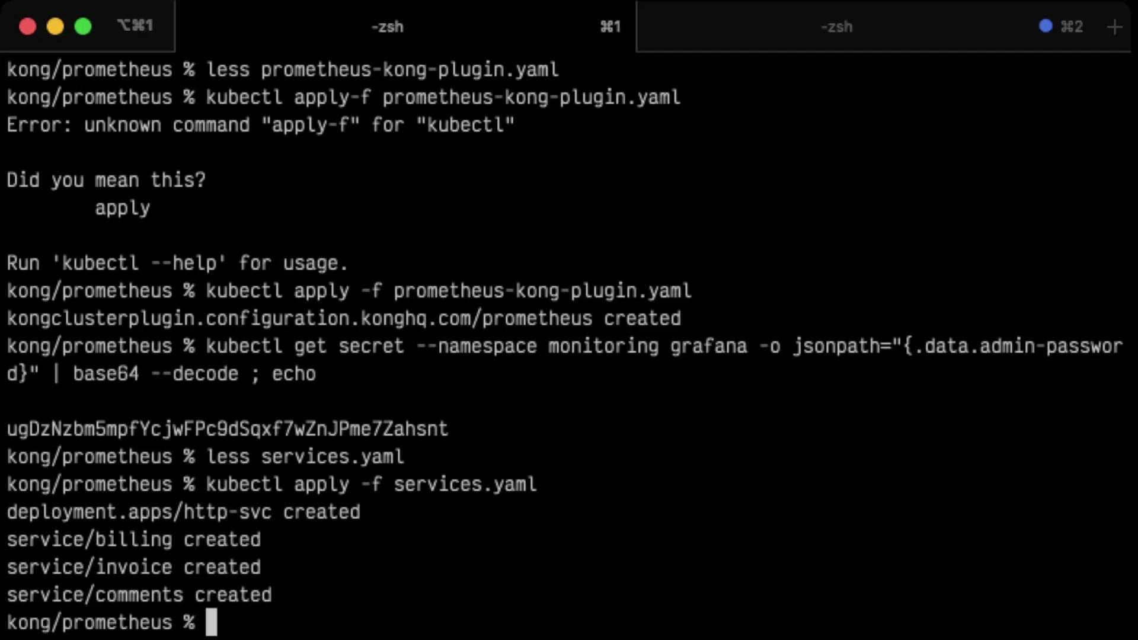
{"action": "type", "text": "le"}
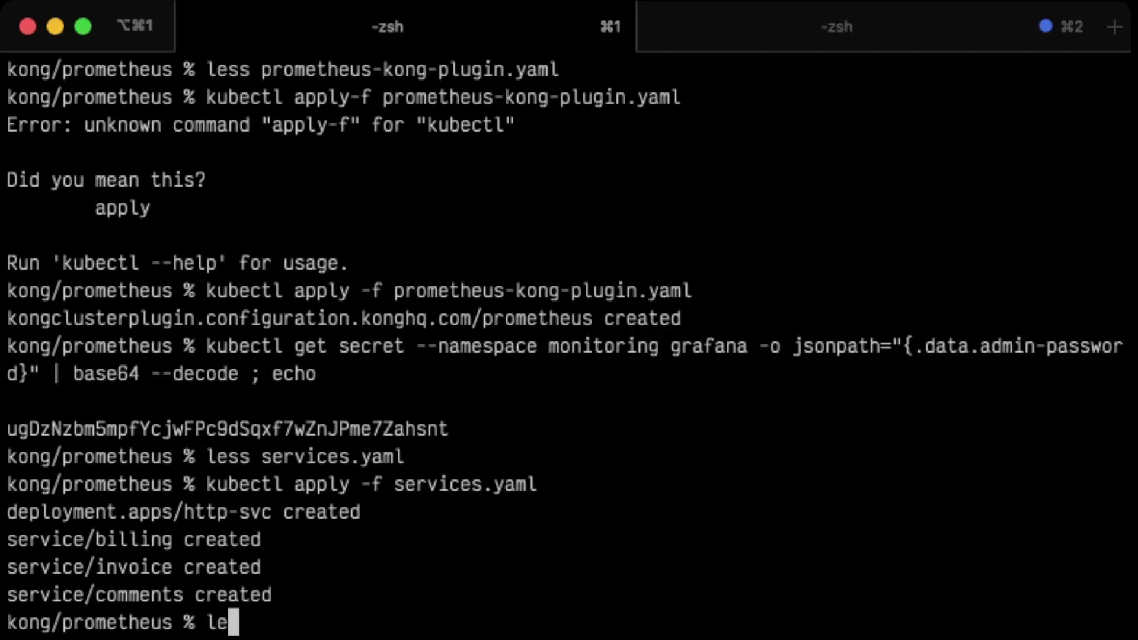
{"action": "type", "text": "ss ingre"}
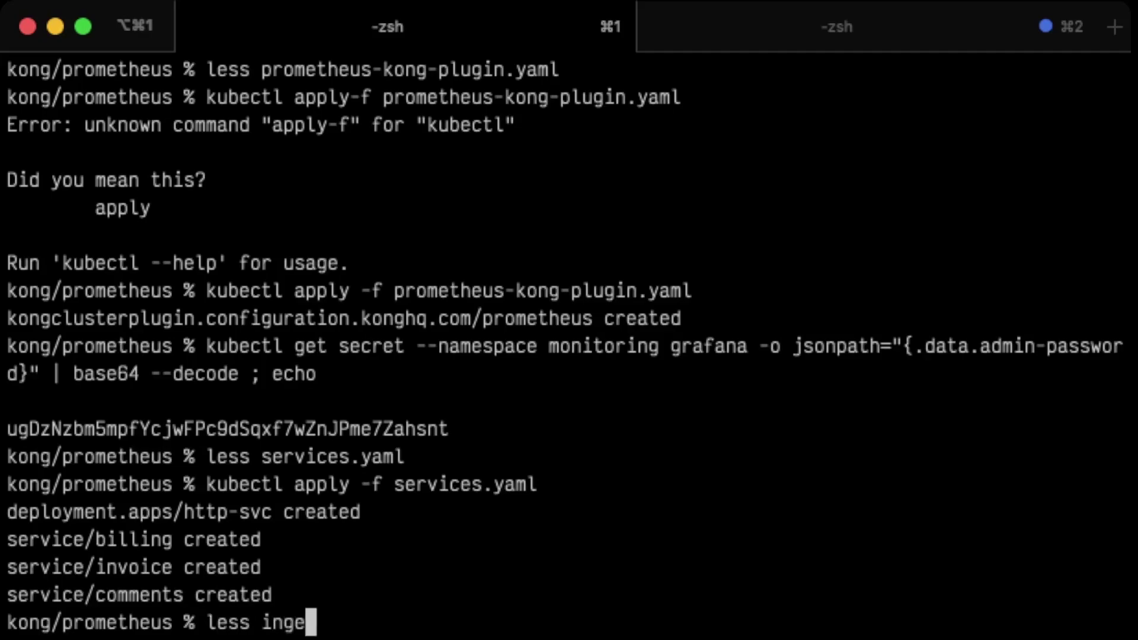
{"action": "type", "text": "ss."}
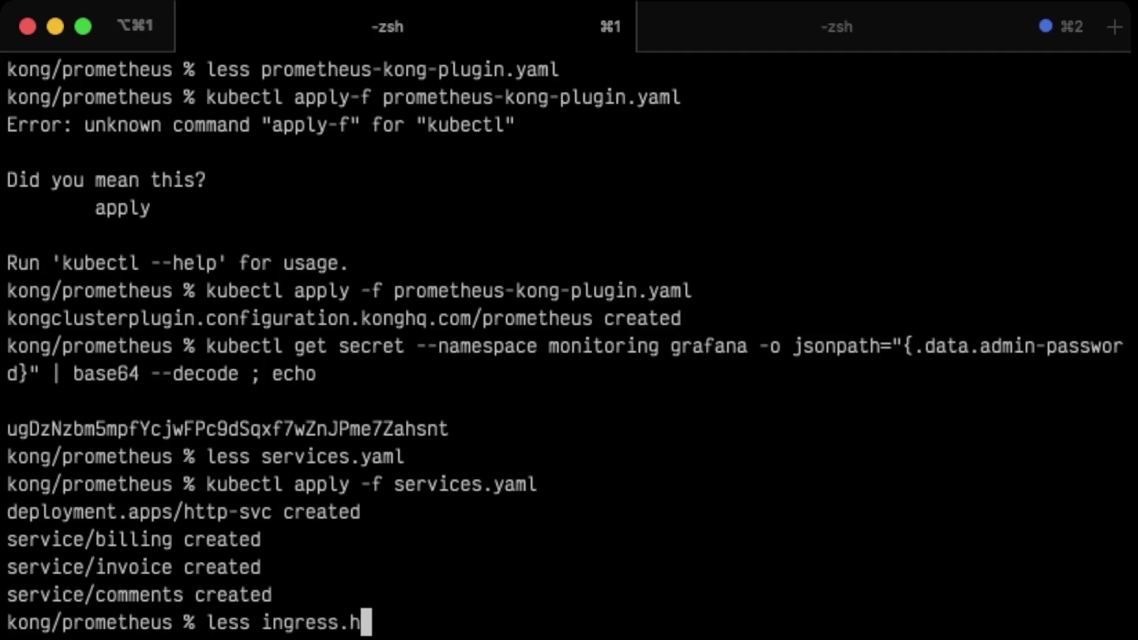
Step: Review ingress.yaml's /billing, /comments and /invoice routes, then apply it with kubectl
{"action": "key", "text": "Tab"}
{"action": "key", "text": "Return"}
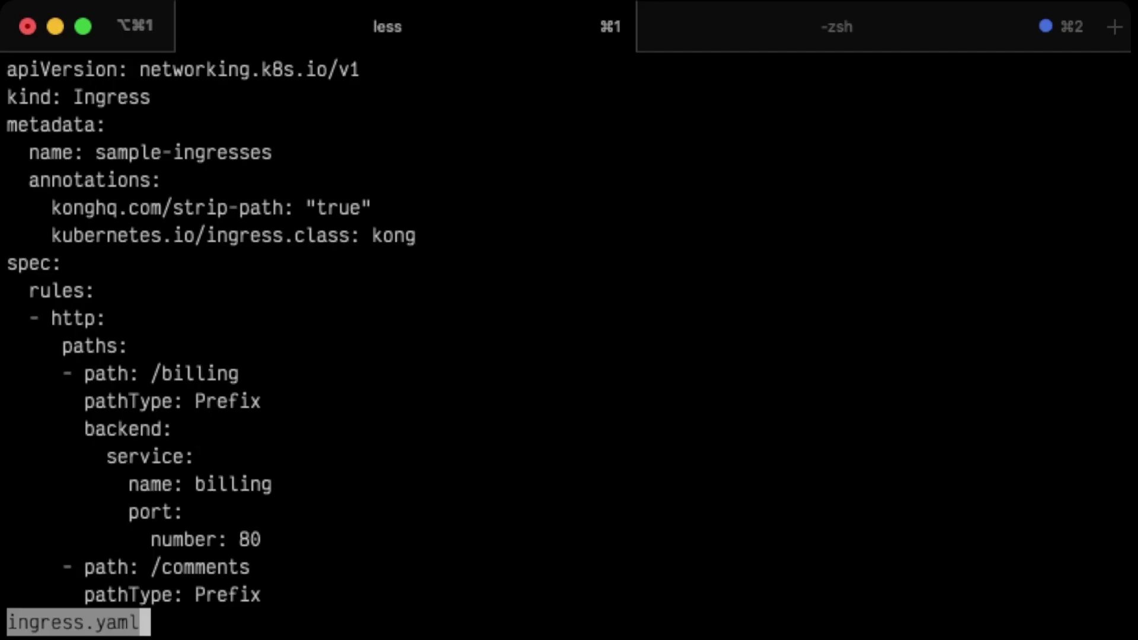
{"action": "key", "text": "Down"}
{"action": "key", "text": "Down"}
{"action": "key", "text": "Down"}
{"action": "key", "text": "Down"}
{"action": "key", "text": "Down"}
{"action": "key", "text": "Down"}
{"action": "key", "text": "Down"}
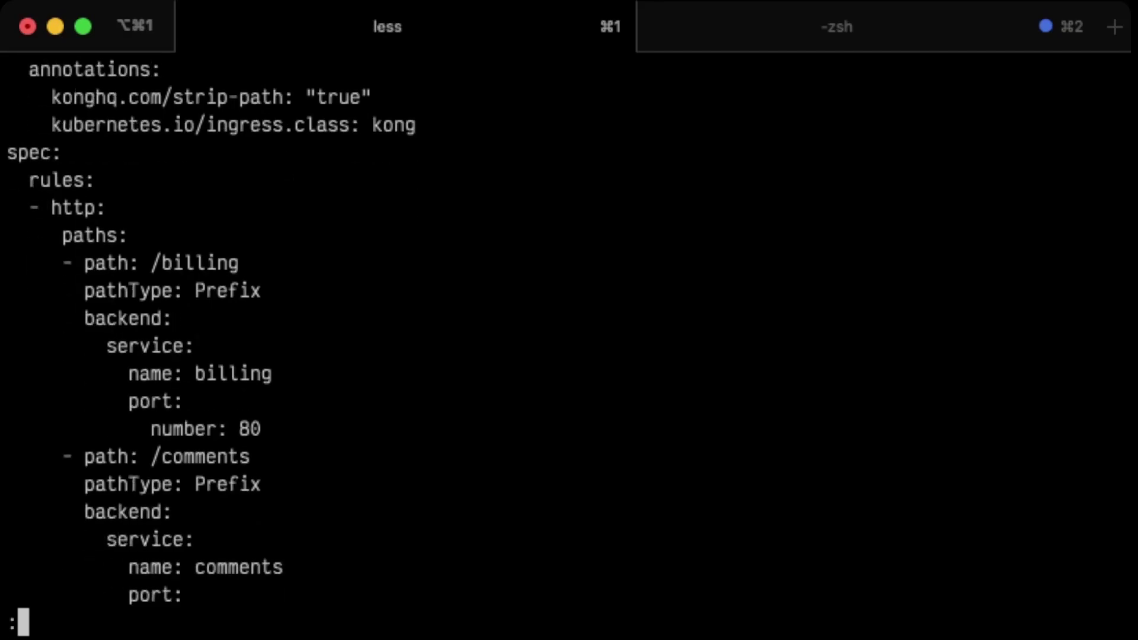
{"action": "key", "text": "Down"}
{"action": "key", "text": "Down"}
{"action": "key", "text": "Down"}
{"action": "key", "text": "Down"}
{"action": "key", "text": "Down"}
{"action": "key", "text": "Down"}
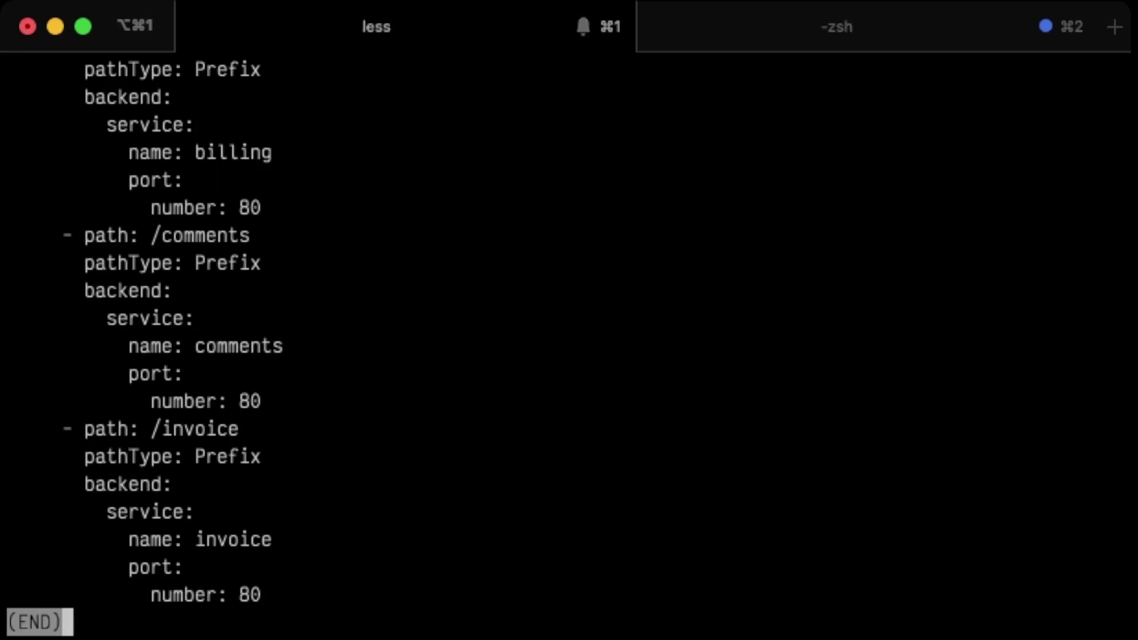
{"action": "key", "text": "q"}
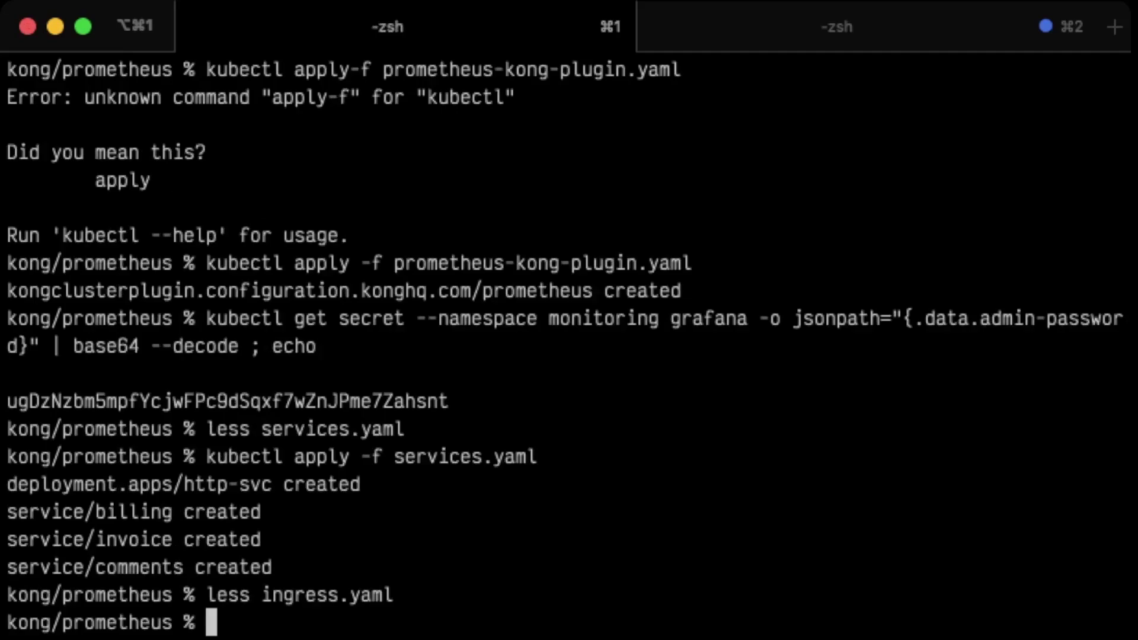
{"action": "type", "text": "kubectl ap"}
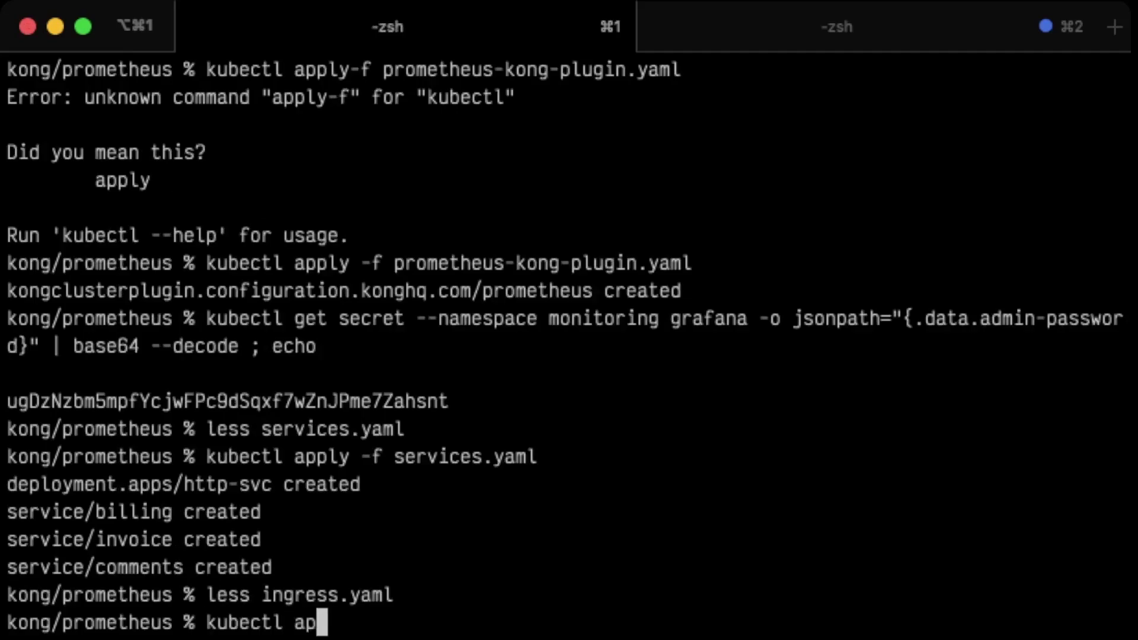
{"action": "type", "text": "ply -f "}
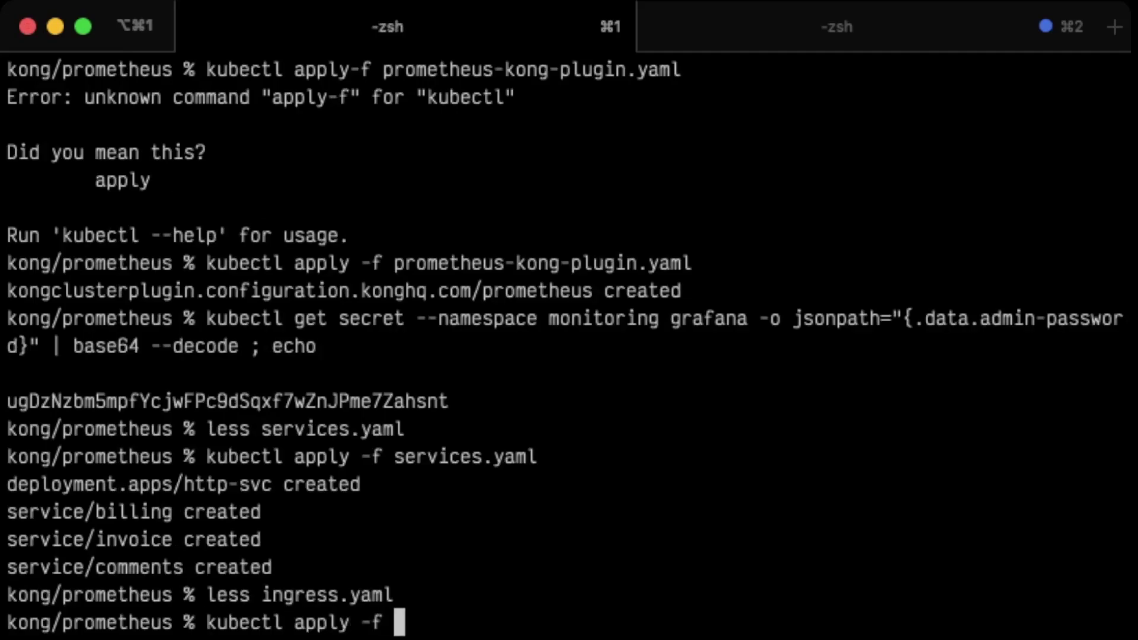
{"action": "type", "text": "ingress.yaml"}
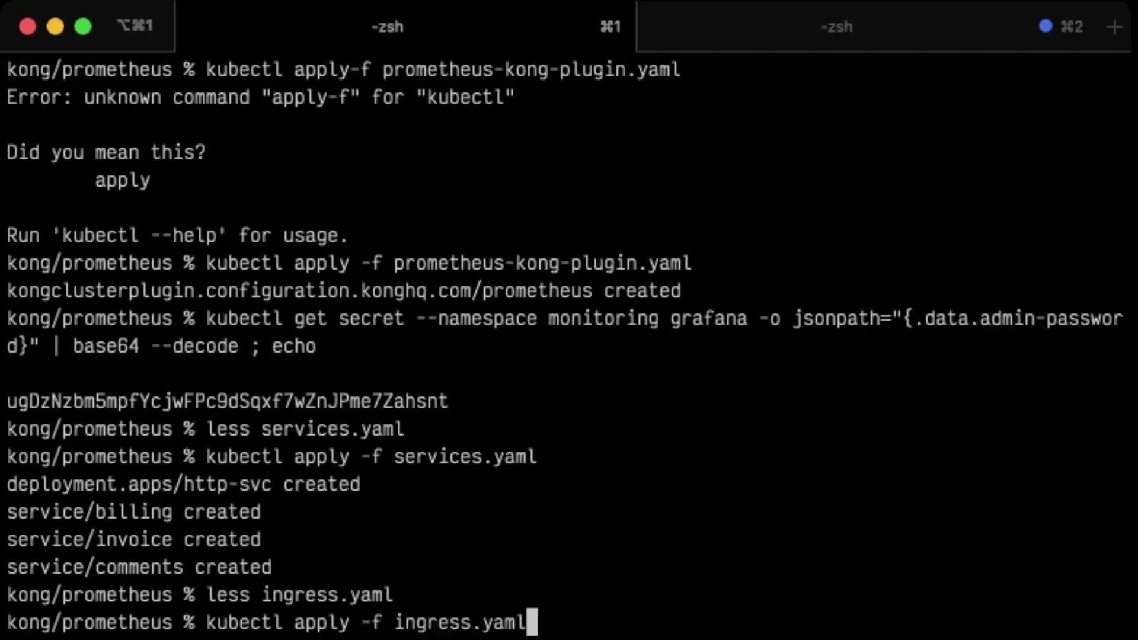
{"action": "key", "text": "Return"}
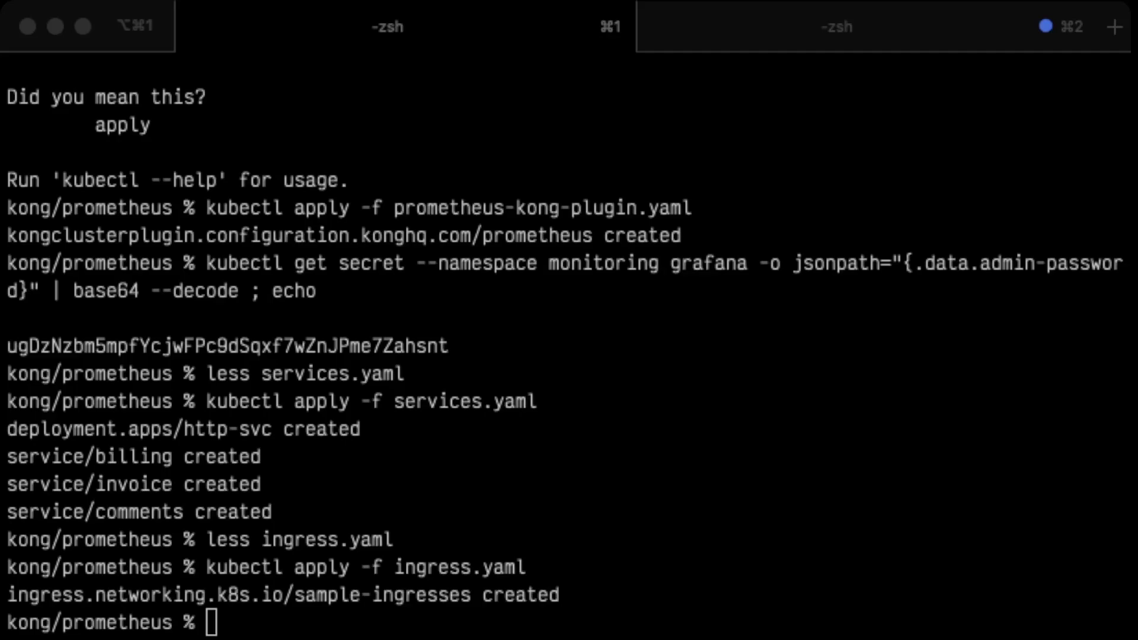
Step: Run the while-true curl loop against billing, invoice and comments, then view the port-forward session
{"action": "key", "text": "super+Tab"}
{"action": "type", "text": "while true; do   curl http://localhost:8000/billing/status/200   curl http://localhost:8000/billing/status/501   curl http://localhost:8000/invoice/status/201   curl http://localhost:8000/invoice/status/404   curl http://localhost:8000/comments/status/200   curl http://localhost:8000/comments/status/200   sleep 0.01 done"}
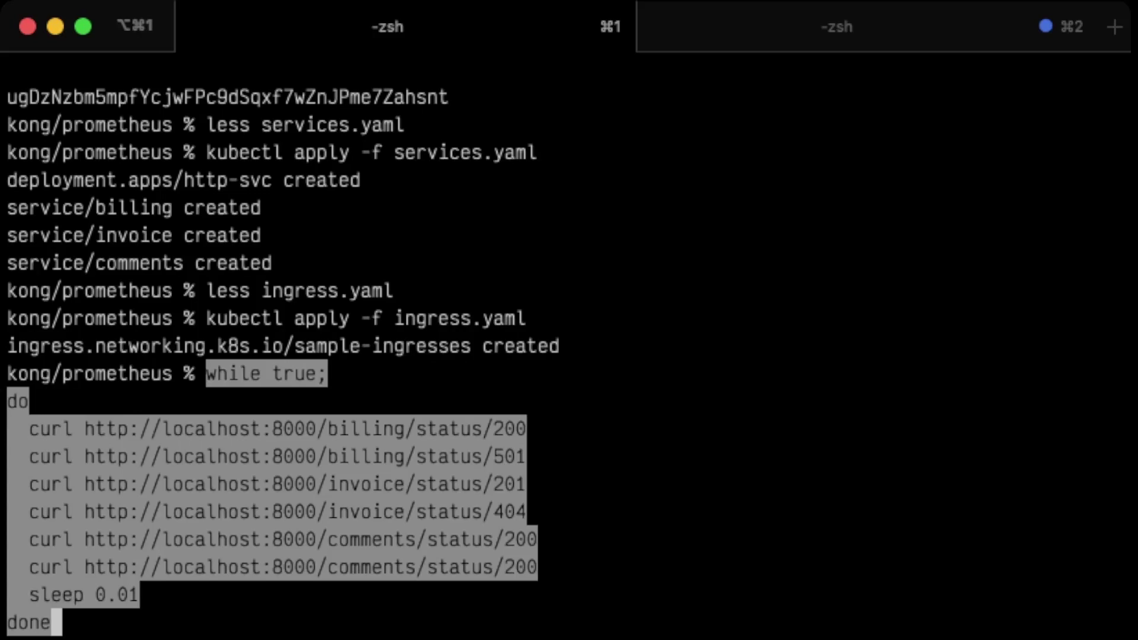
{"action": "key", "text": "Return"}
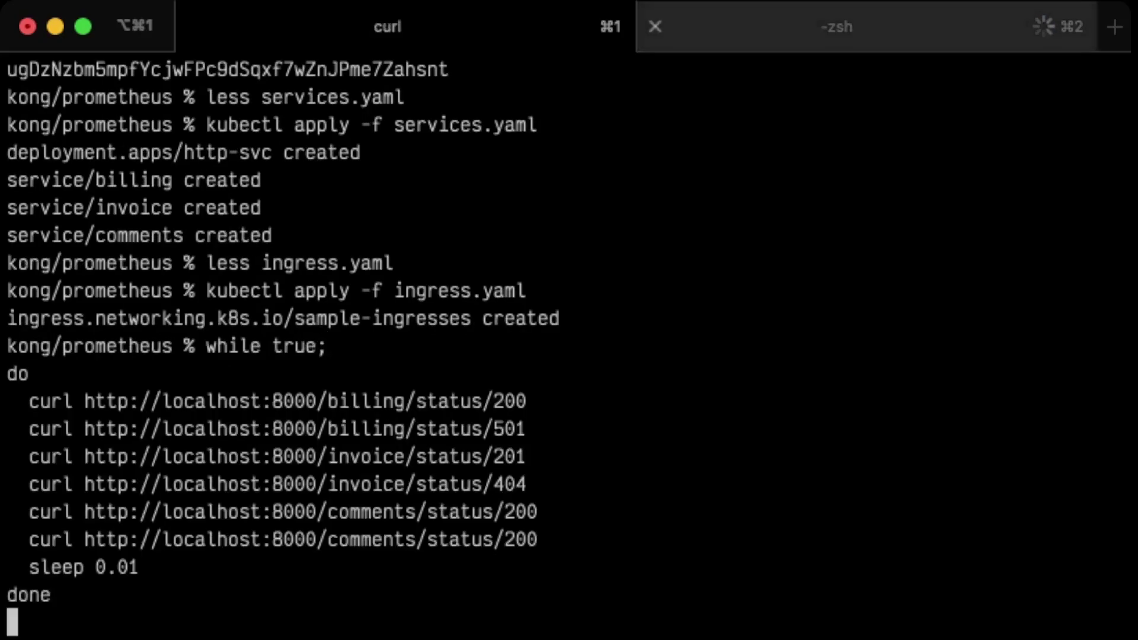
{"action": "key", "text": "super+2"}
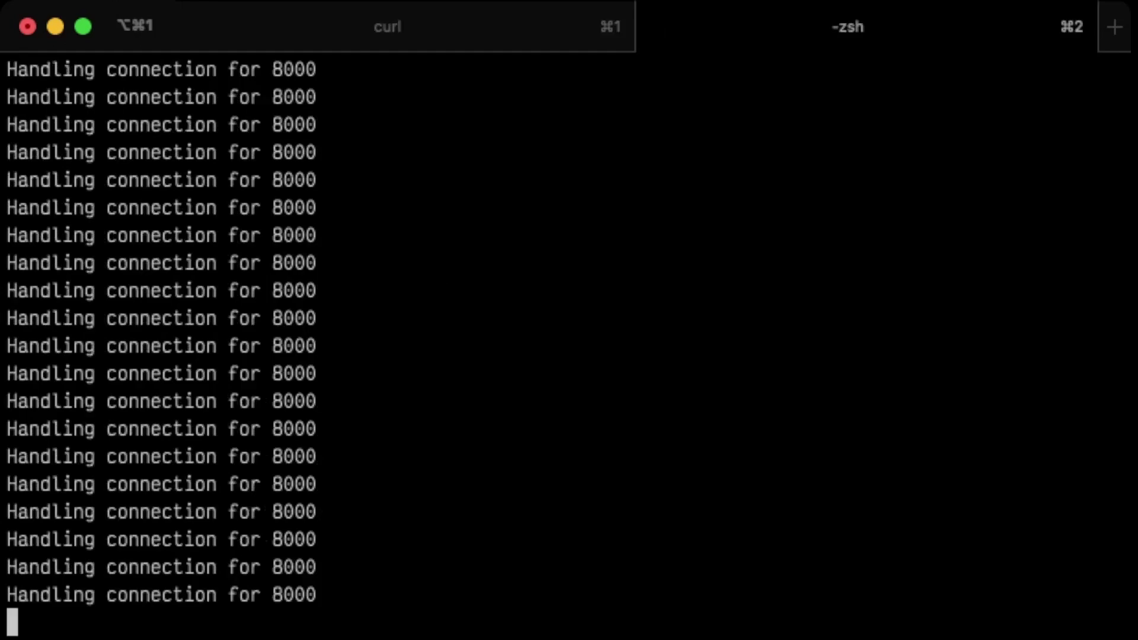
{"action": "key", "text": "Return"}
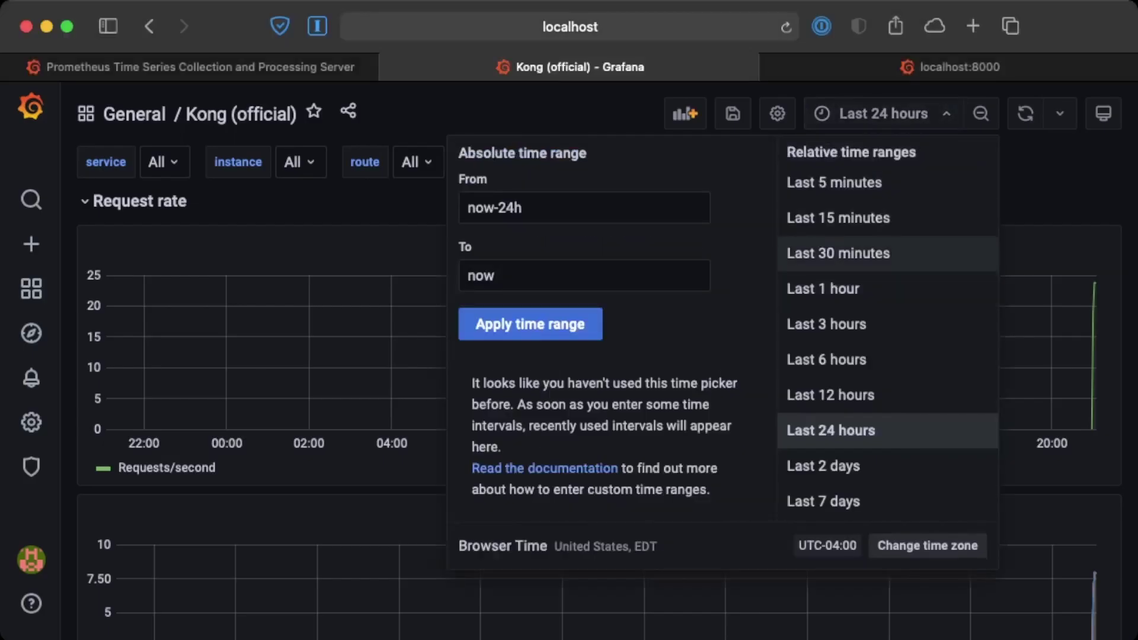
Step: Set the Kong (official) dashboard time range to Last 5 minutes
{"action": "left_click", "coordinate": [834, 182]}
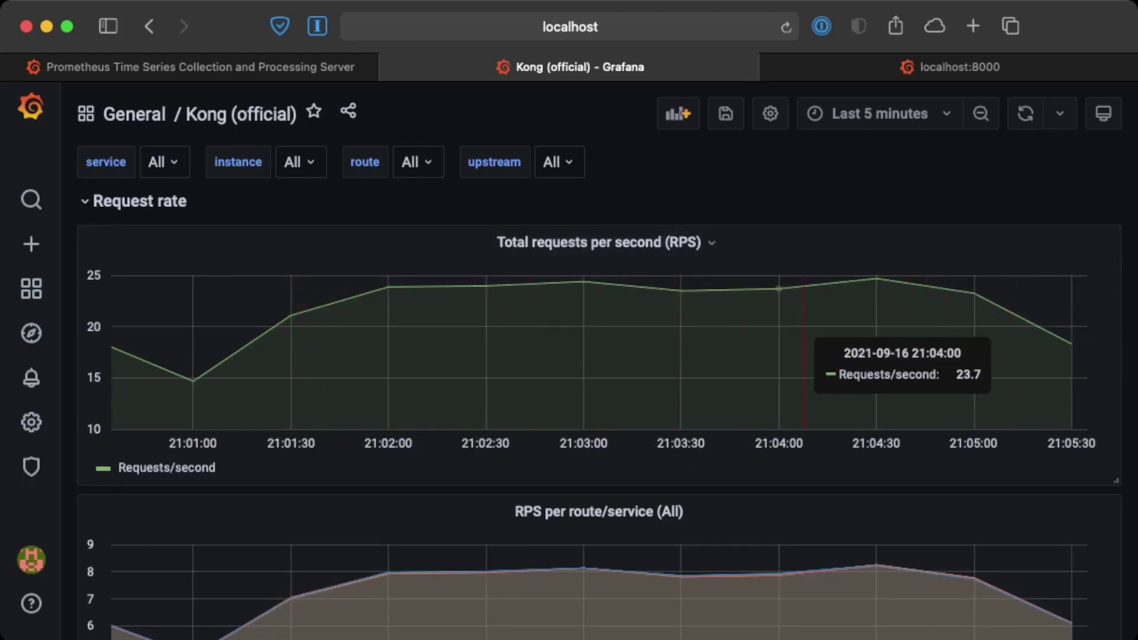
{"action": "scroll", "coordinate": [804, 329], "scroll_direction": "down", "scroll_amount": 1}
{"action": "scroll", "coordinate": [805, 356], "scroll_direction": "down", "scroll_amount": 4}
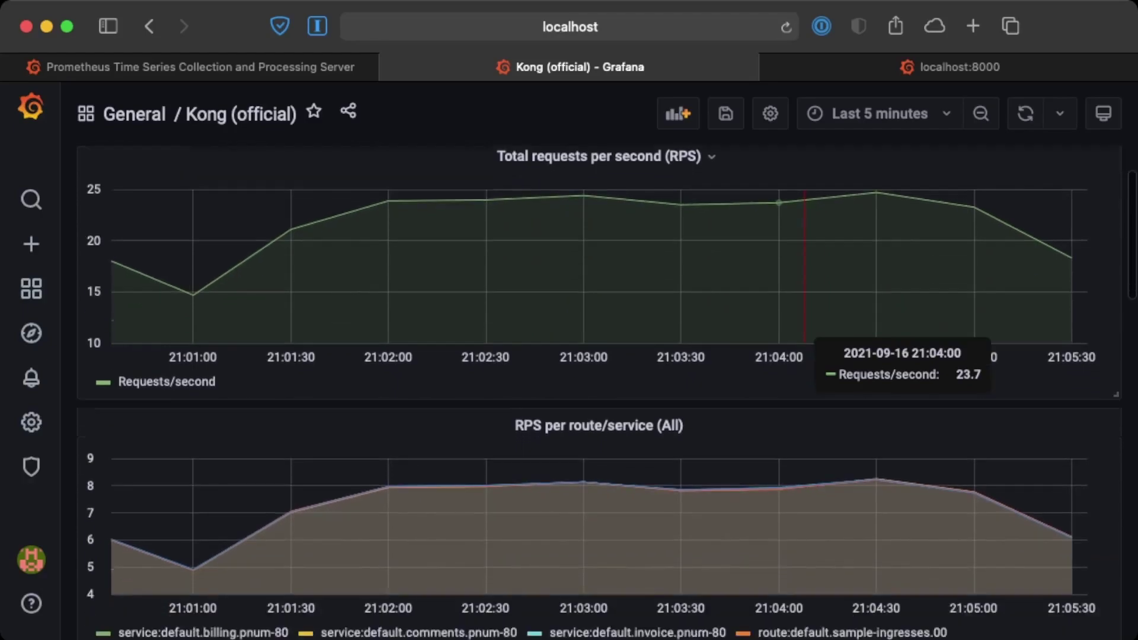
{"action": "scroll", "coordinate": [804, 355], "scroll_direction": "down", "scroll_amount": 2}
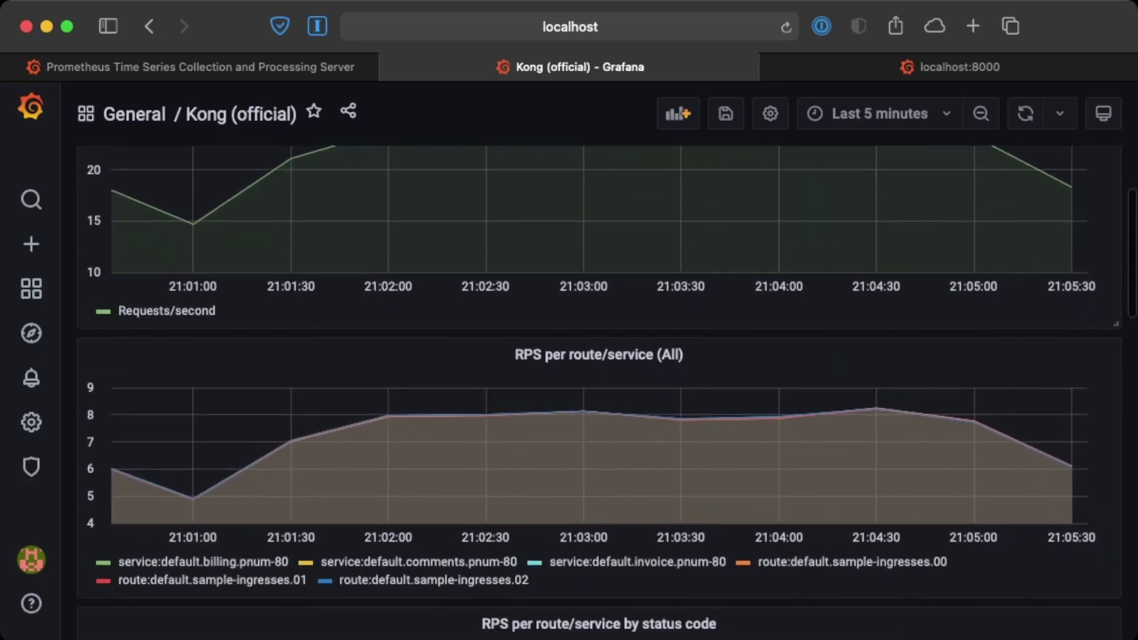
{"action": "scroll", "coordinate": [804, 356], "scroll_direction": "down", "scroll_amount": 2}
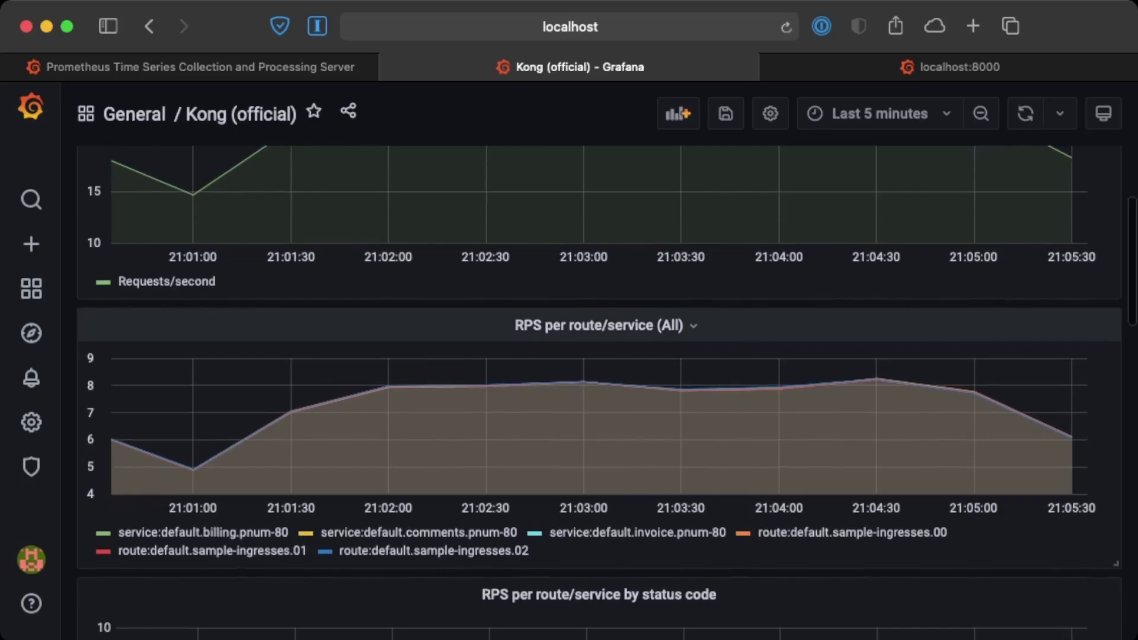
{"action": "scroll", "coordinate": [599, 391], "scroll_direction": "down", "scroll_amount": 6}
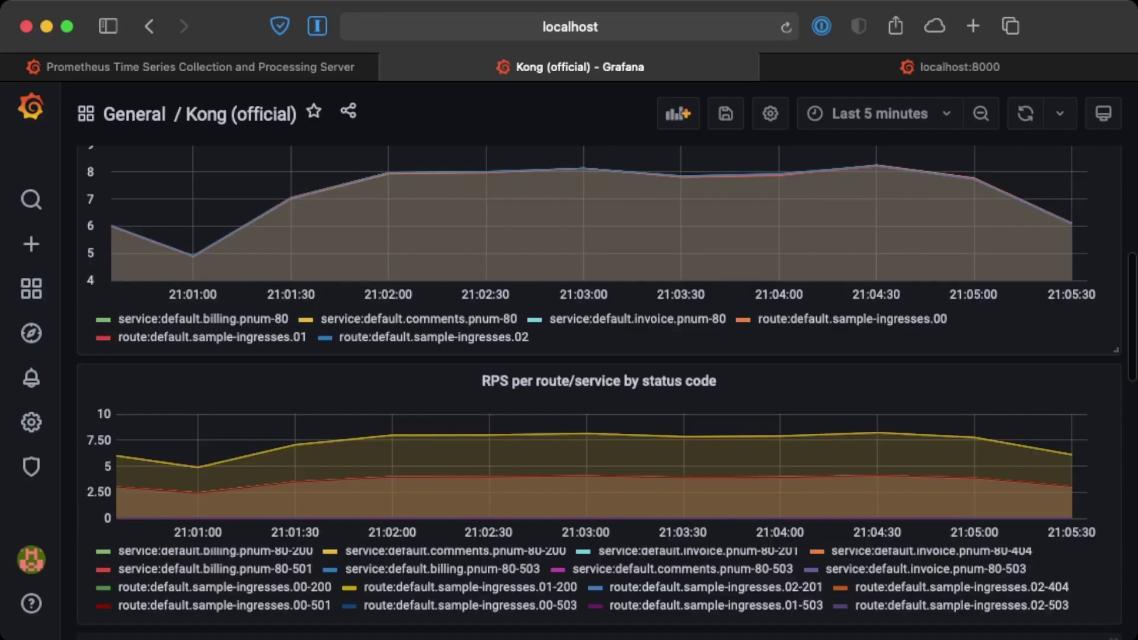
{"action": "scroll", "coordinate": [599, 415], "scroll_direction": "down", "scroll_amount": 1}
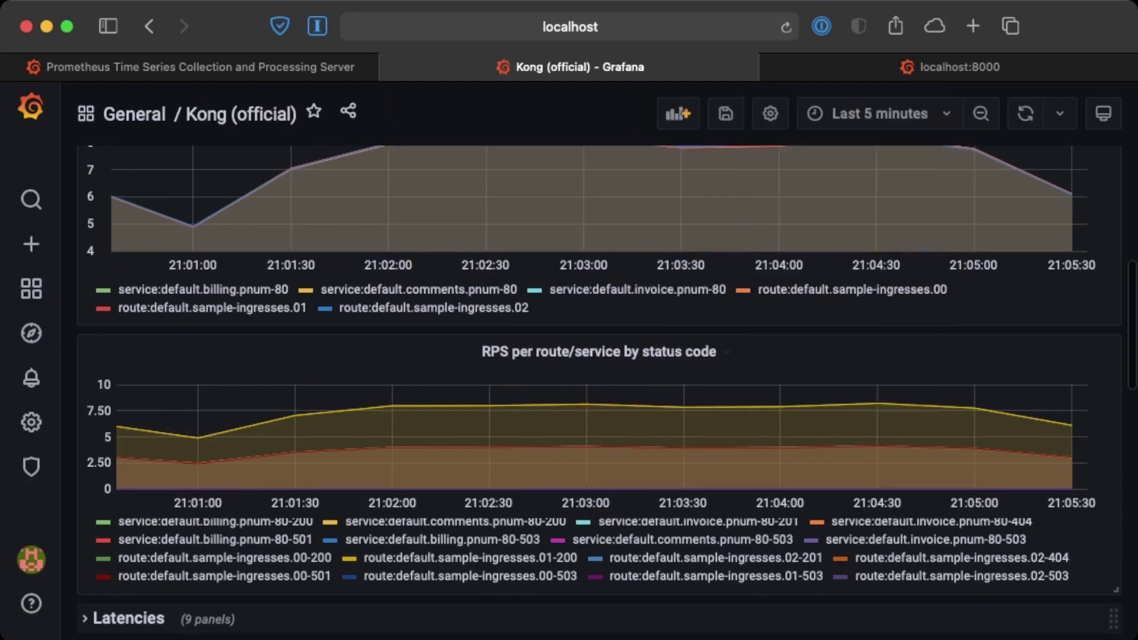
{"action": "scroll", "coordinate": [592, 555], "scroll_direction": "up", "scroll_amount": 2}
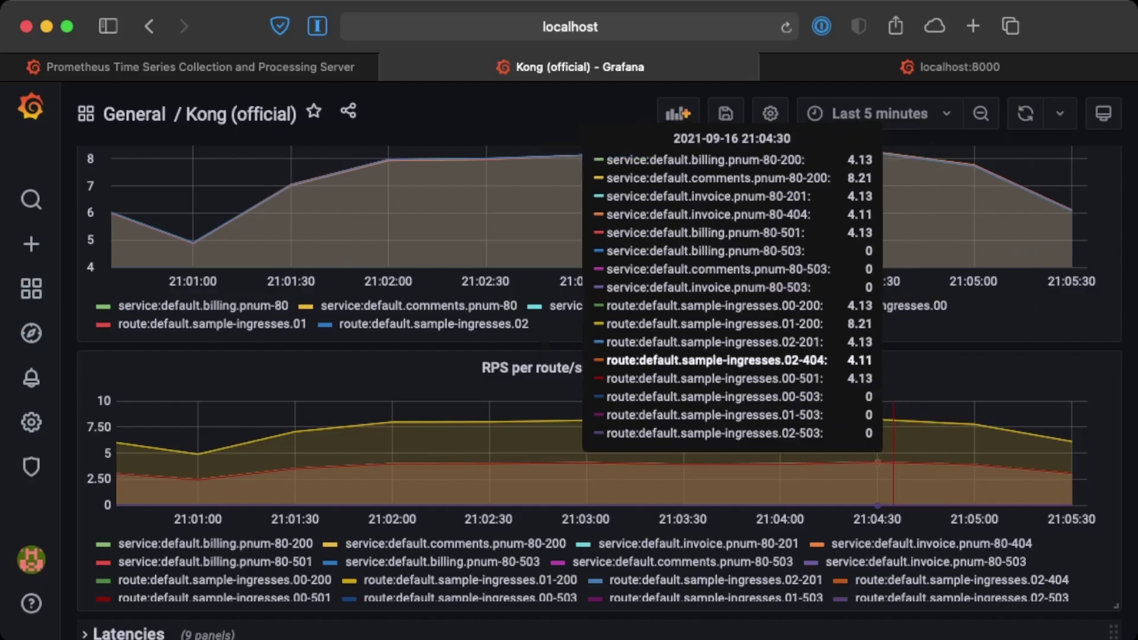
{"action": "scroll", "coordinate": [831, 356], "scroll_direction": "down", "scroll_amount": 3}
{"action": "scroll", "coordinate": [832, 355], "scroll_direction": "down", "scroll_amount": 4}
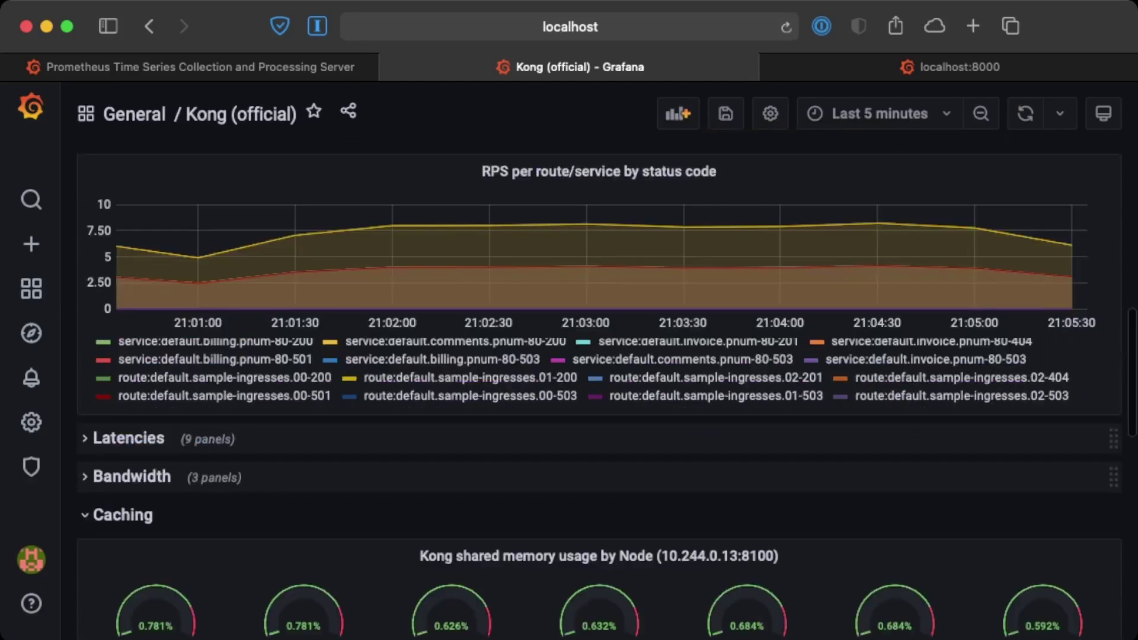
Step: Expand the Latencies row and scroll through its proxy latency, request time and upstream panels
{"action": "left_click", "coordinate": [129, 438]}
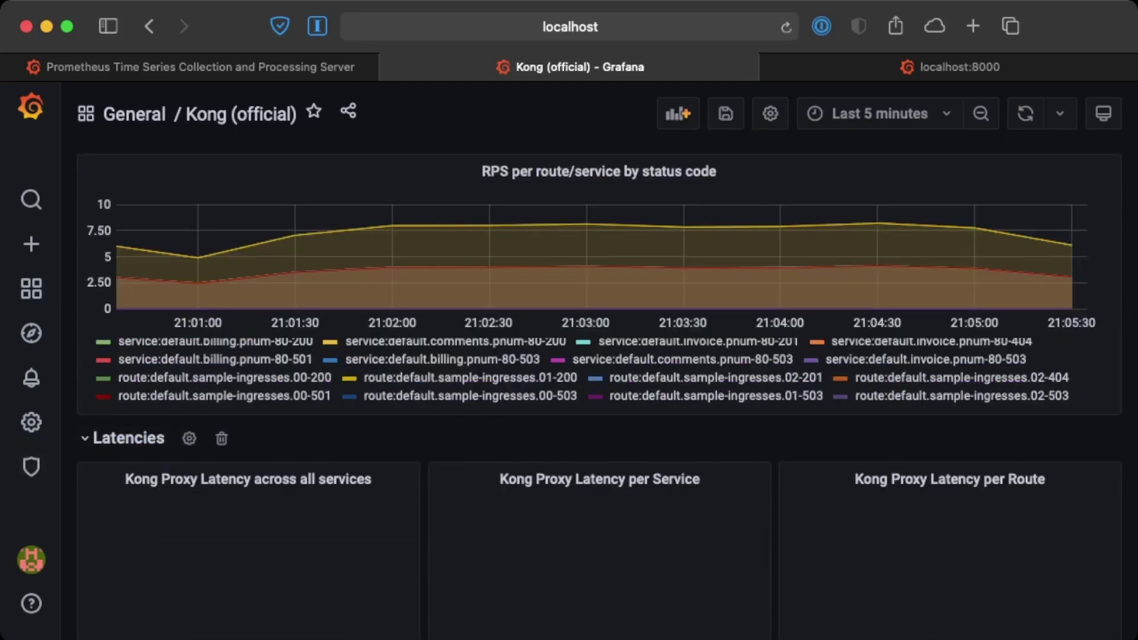
{"action": "scroll", "coordinate": [595, 520], "scroll_direction": "down", "scroll_amount": 3}
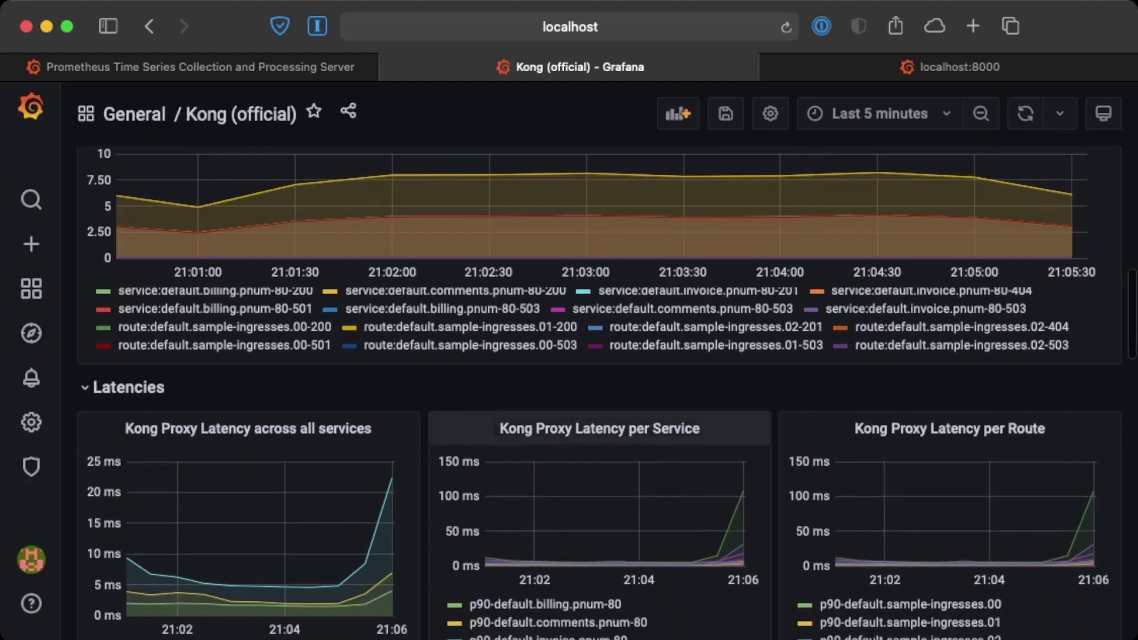
{"action": "scroll", "coordinate": [595, 474], "scroll_direction": "down", "scroll_amount": 3}
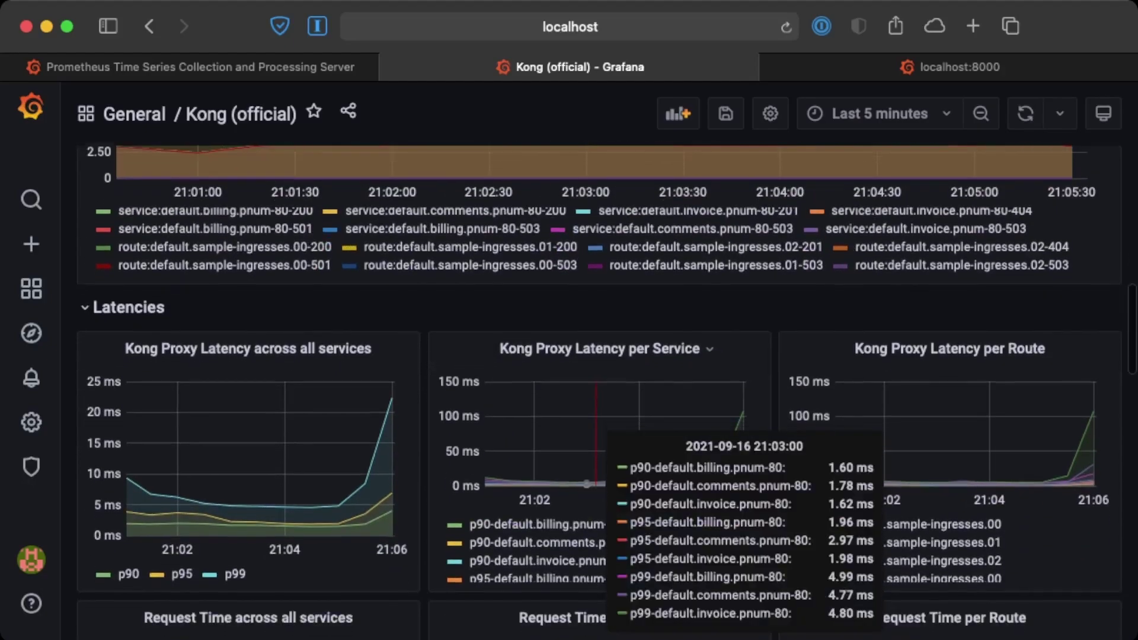
{"action": "scroll", "coordinate": [595, 468], "scroll_direction": "down", "scroll_amount": 3}
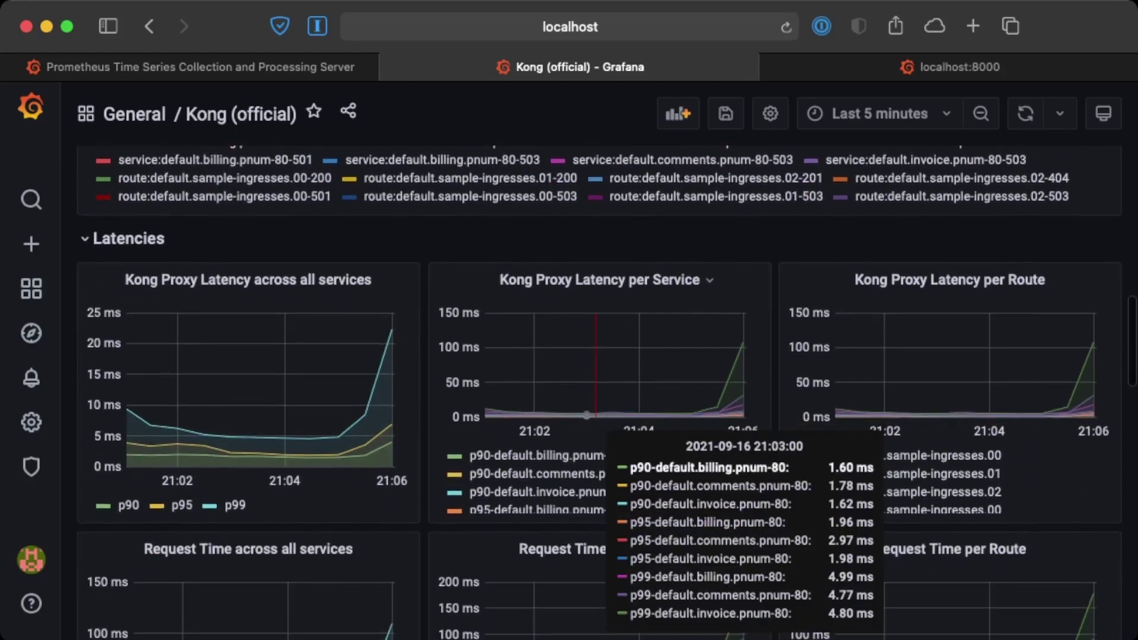
{"action": "scroll", "coordinate": [592, 456], "scroll_direction": "down", "scroll_amount": 5}
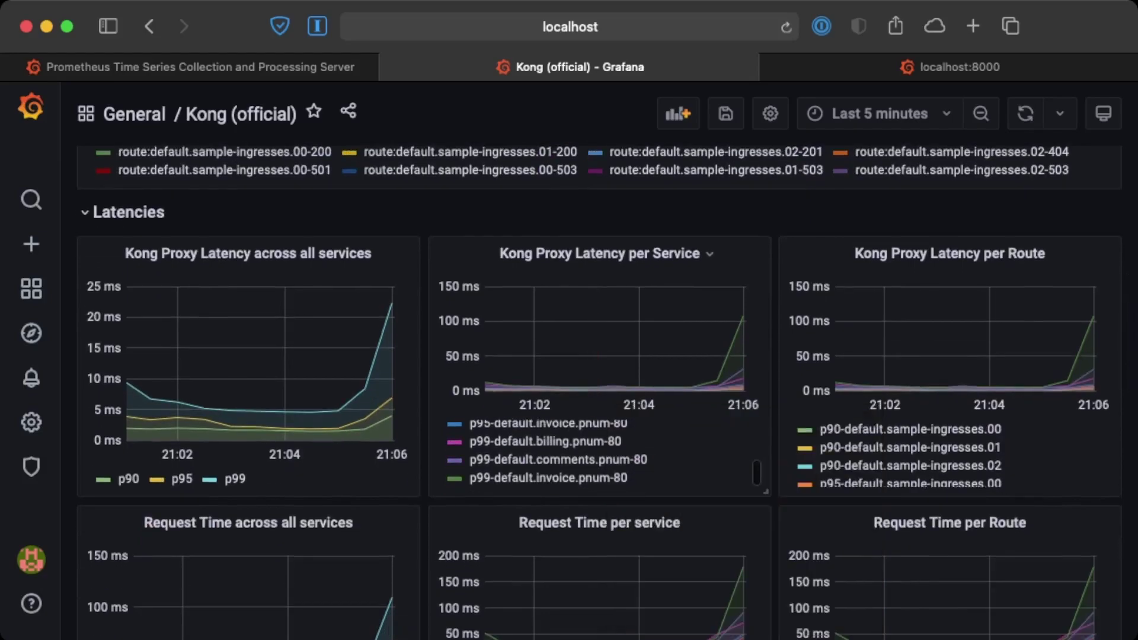
{"action": "scroll", "coordinate": [599, 492], "scroll_direction": "down", "scroll_amount": 5}
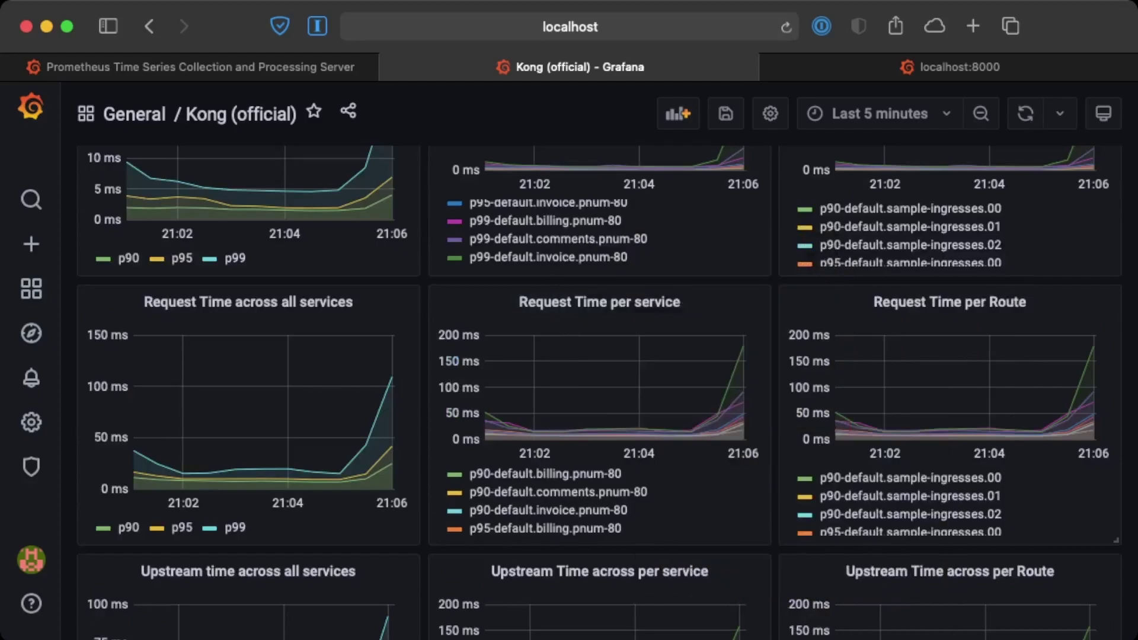
{"action": "scroll", "coordinate": [911, 504], "scroll_direction": "down", "scroll_amount": 2}
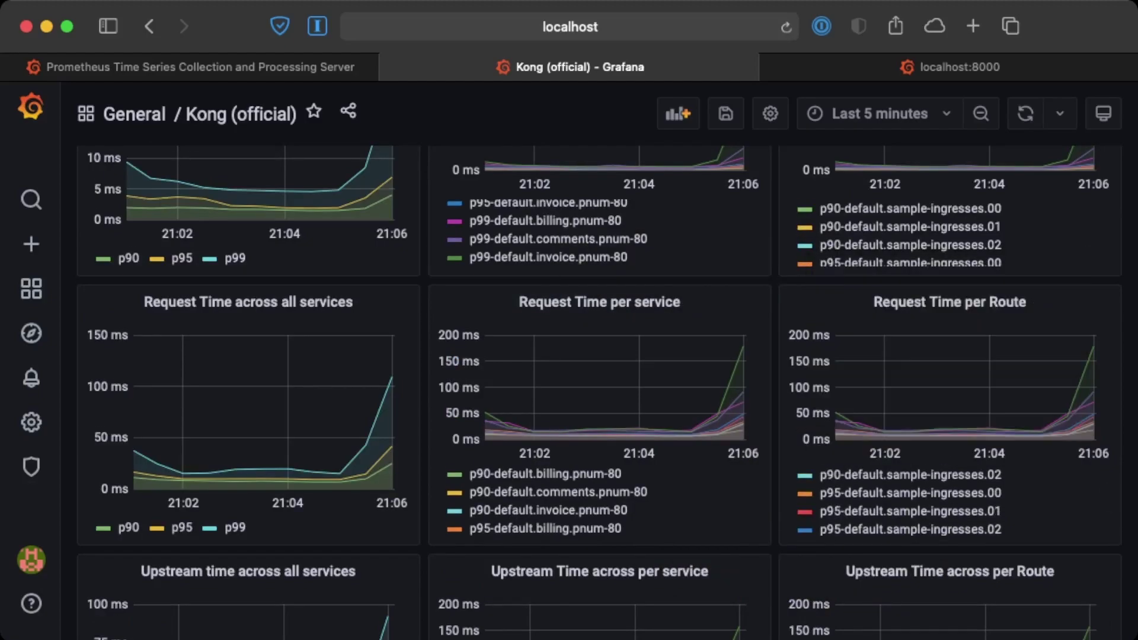
{"action": "scroll", "coordinate": [607, 392], "scroll_direction": "down", "scroll_amount": 5}
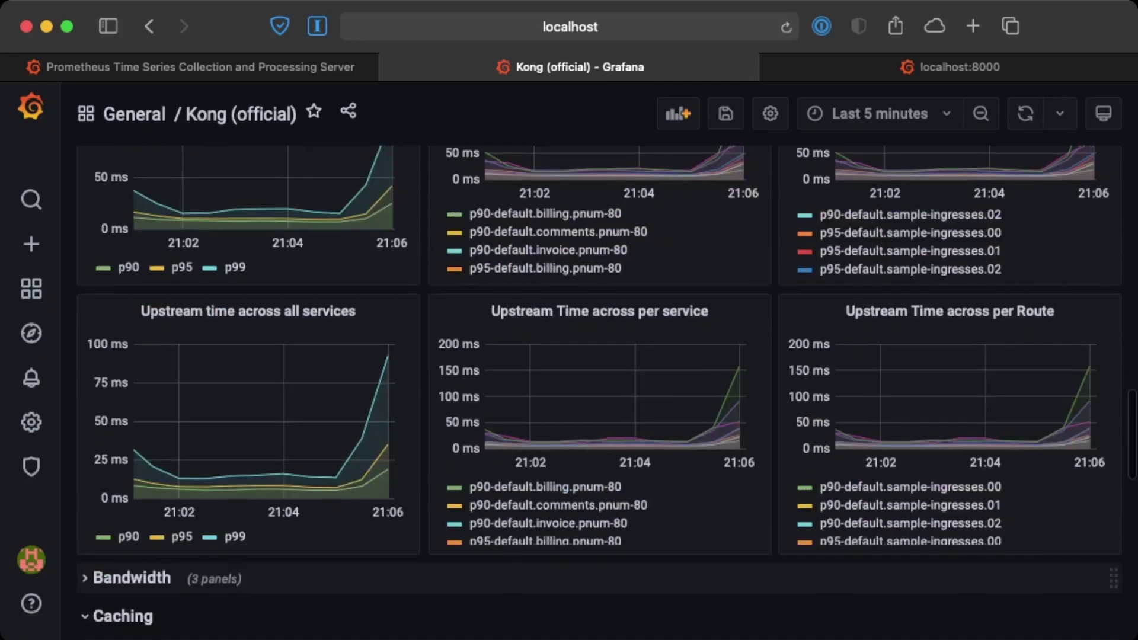
{"action": "scroll", "coordinate": [599, 391], "scroll_direction": "down", "scroll_amount": 1}
{"action": "scroll", "coordinate": [607, 391], "scroll_direction": "down", "scroll_amount": 2}
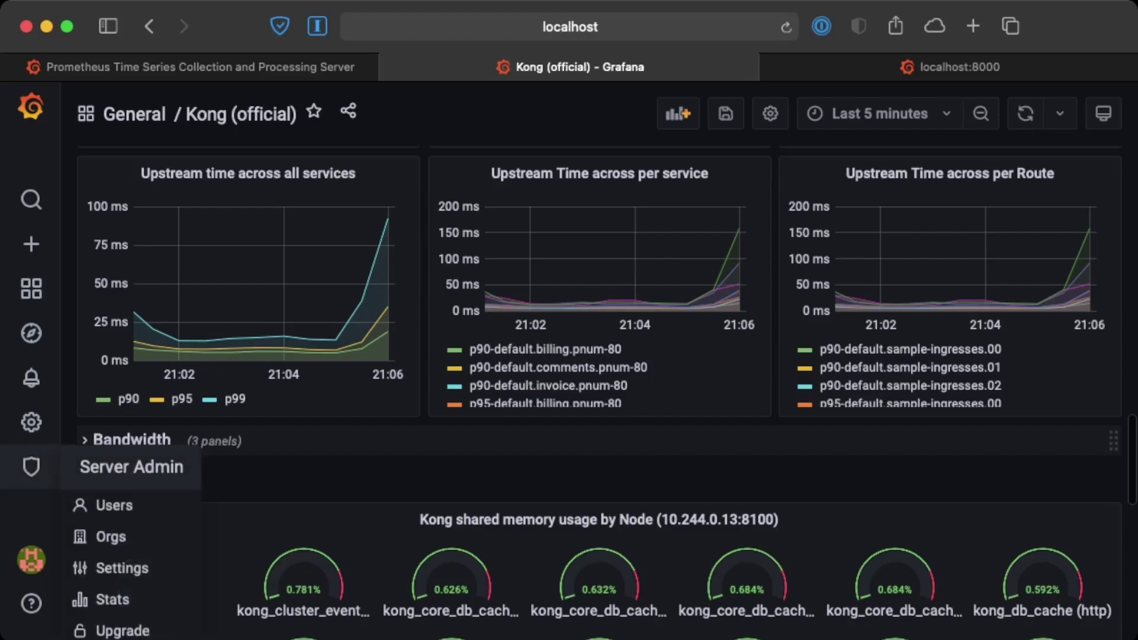
Step: Expand the Bandwidth row and scroll further down the Kong dashboard
{"action": "left_click", "coordinate": [132, 440]}
{"action": "scroll", "coordinate": [131, 451], "scroll_direction": "down", "scroll_amount": 10}
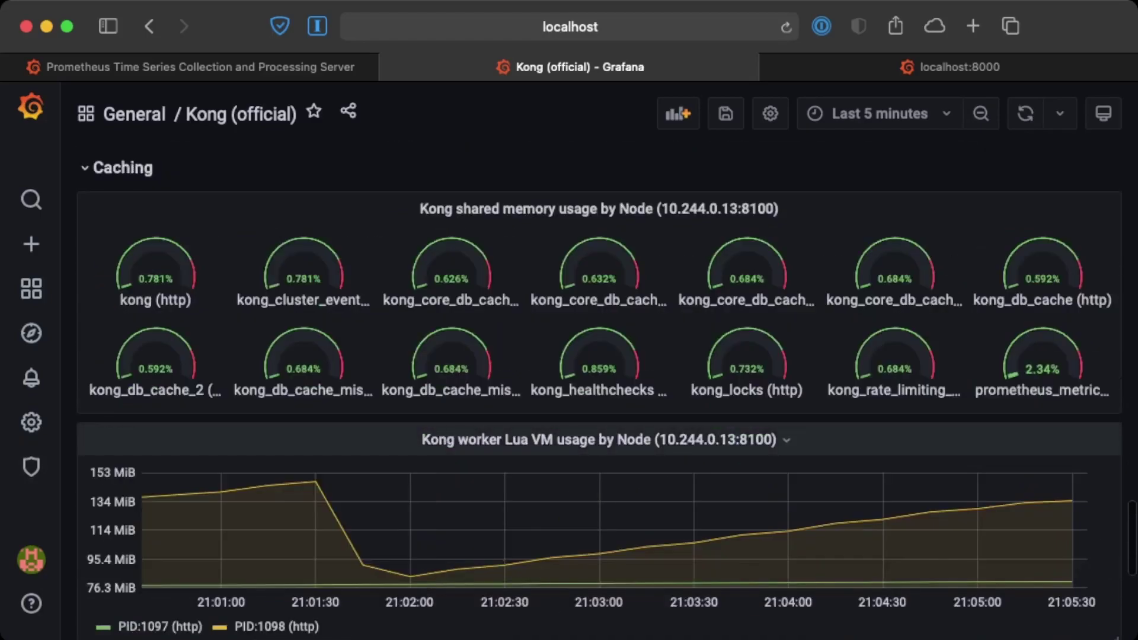
{"action": "scroll", "coordinate": [137, 456], "scroll_direction": "down", "scroll_amount": 3}
{"action": "scroll", "coordinate": [139, 456], "scroll_direction": "down", "scroll_amount": 8}
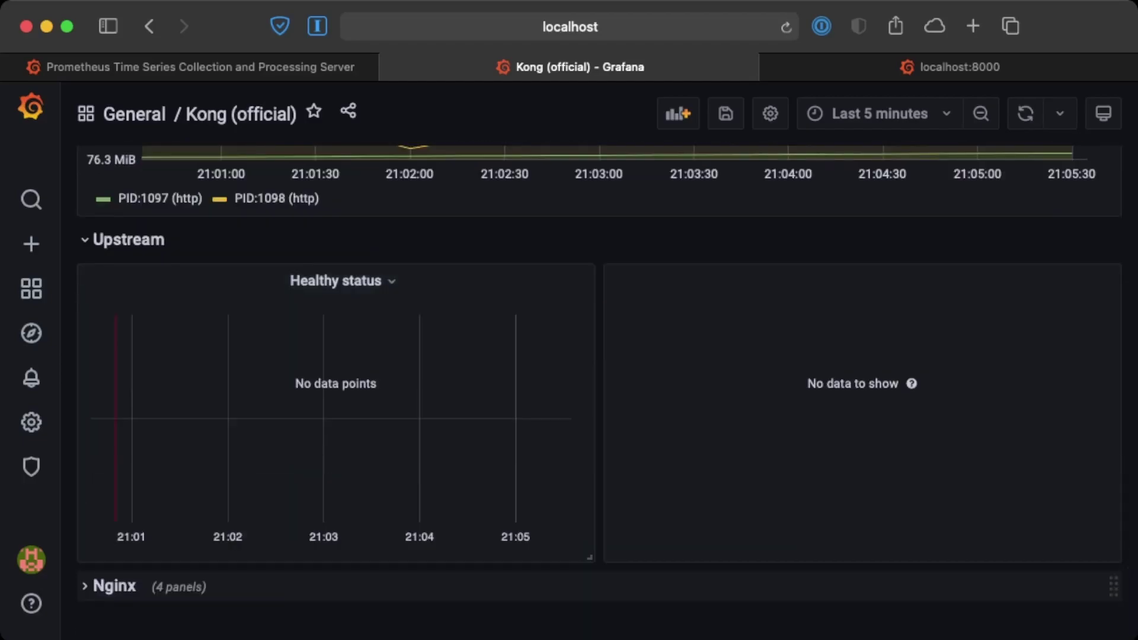
Step: Expand the Nginx row, glance at the Prometheus tab, then return to the Kong dashboard
{"action": "left_click", "coordinate": [114, 586]}
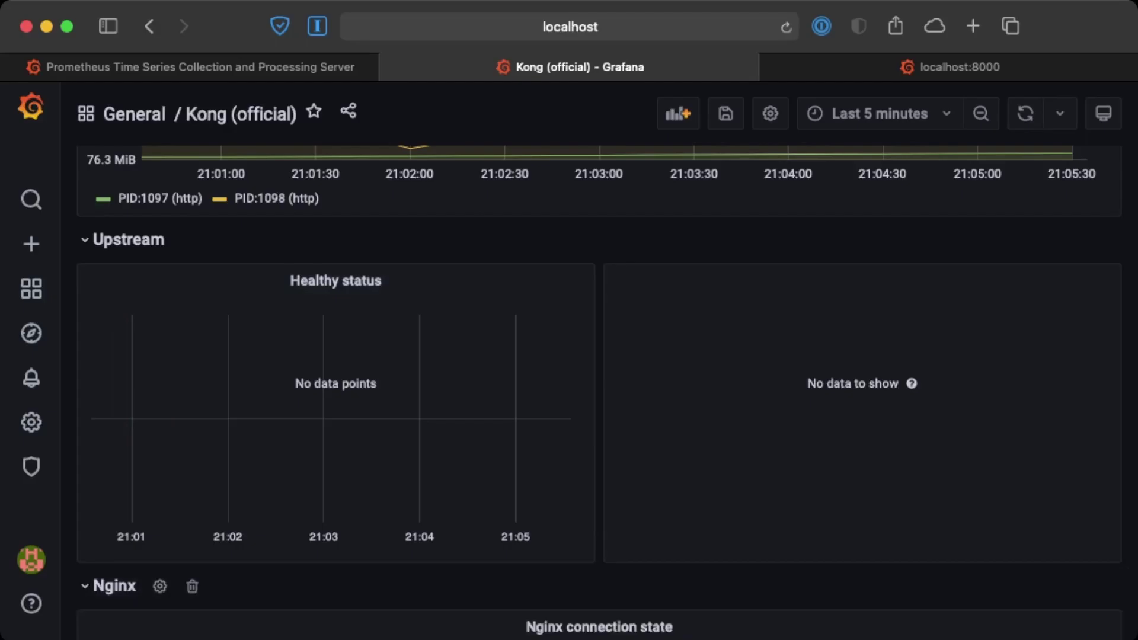
{"action": "scroll", "coordinate": [593, 385], "scroll_direction": "down", "scroll_amount": 8}
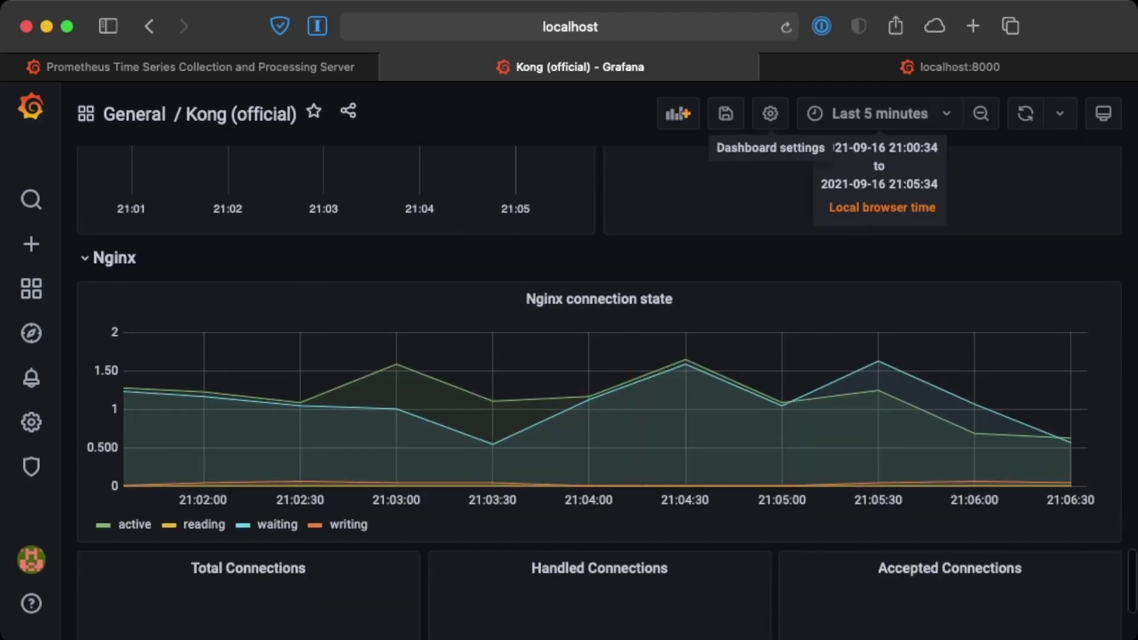
{"action": "left_click", "coordinate": [189, 66]}
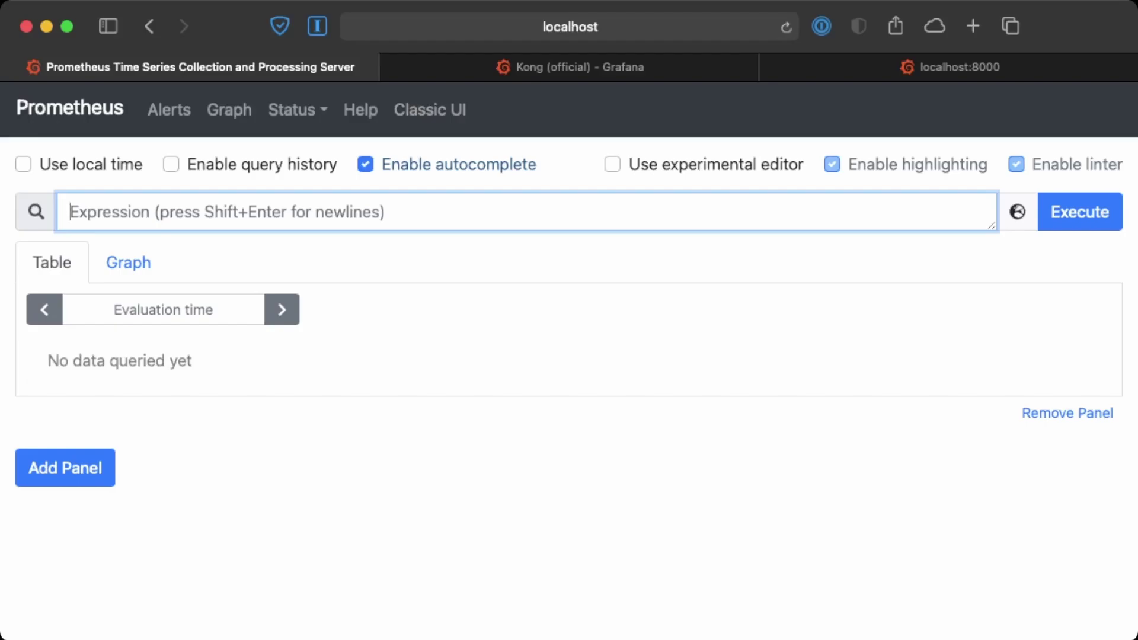
{"action": "left_click", "coordinate": [569, 66]}
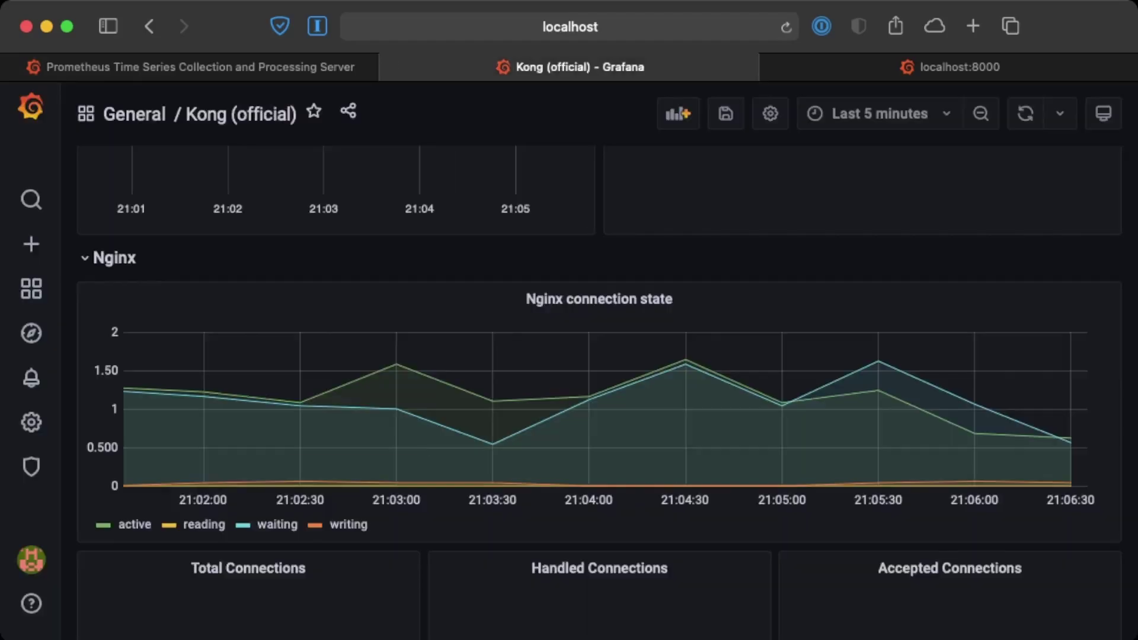
{"action": "mouse_move", "coordinate": [30, 289]}
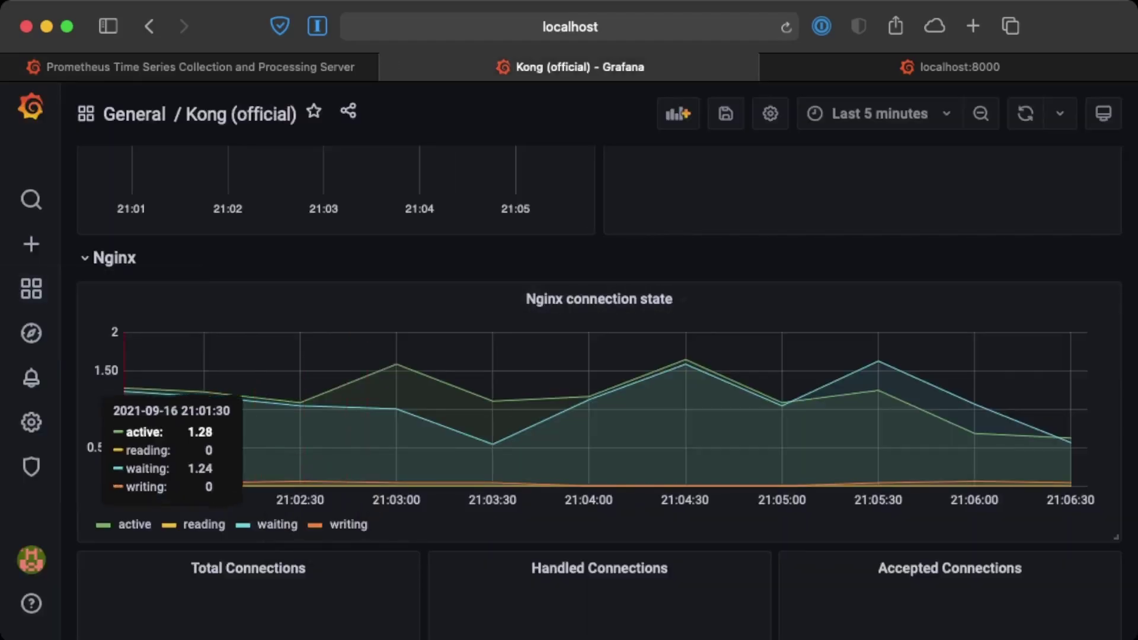
{"action": "scroll", "coordinate": [505, 286], "scroll_direction": "up", "scroll_amount": 10}
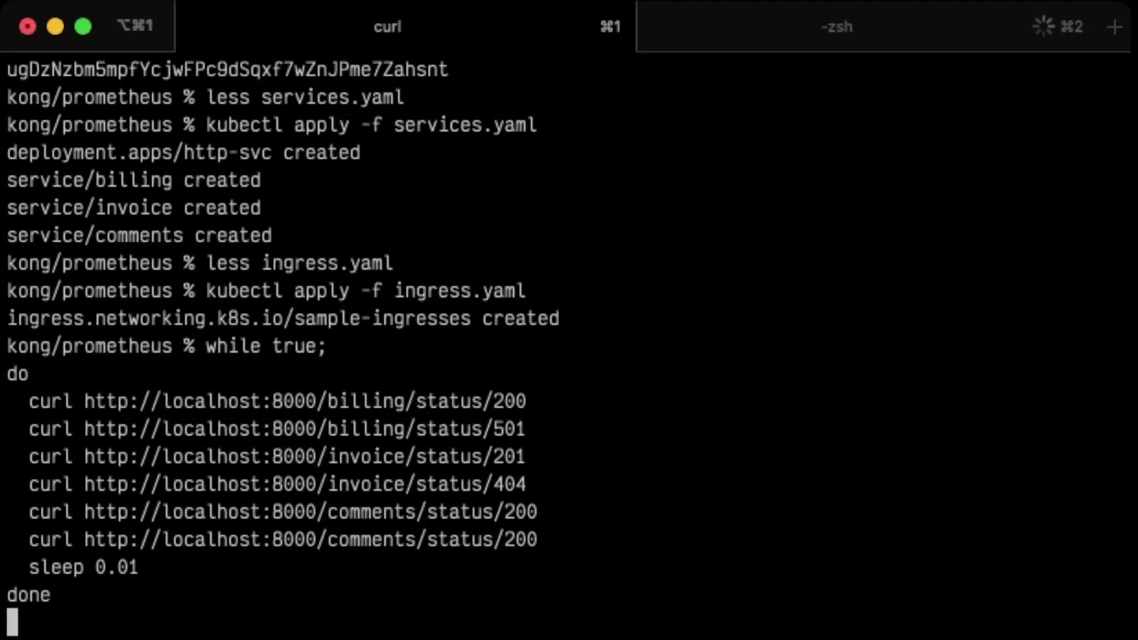
Step: Stop the curl loop and the kubectl port-forwards for 8000, 3000 and 9090
{"action": "key", "text": "ctrl+c"}
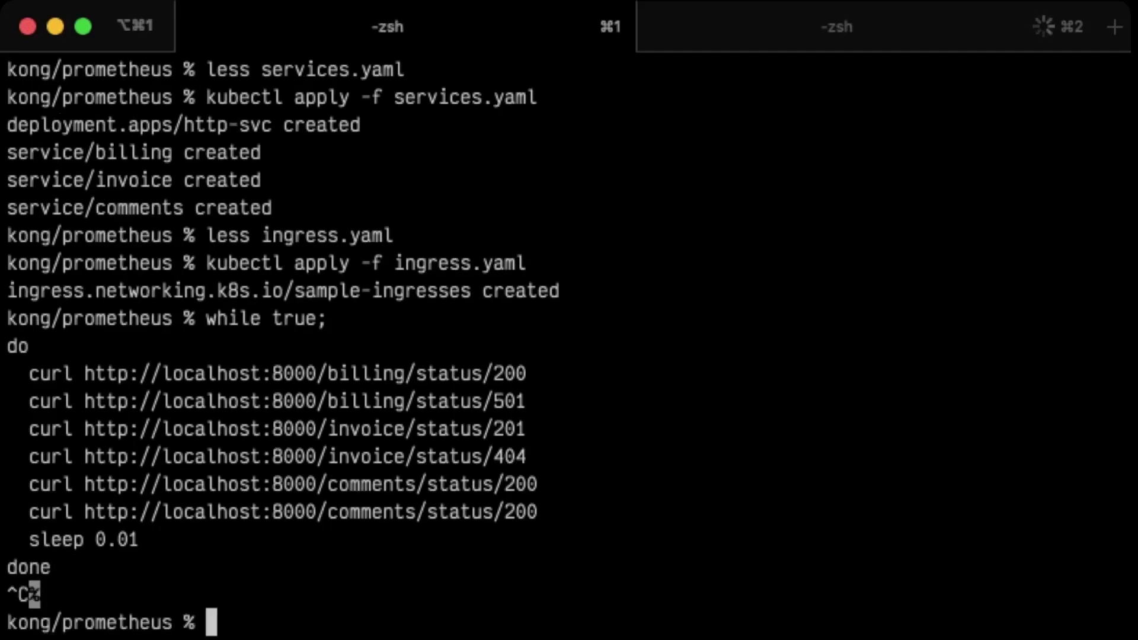
{"action": "key", "text": "super+2"}
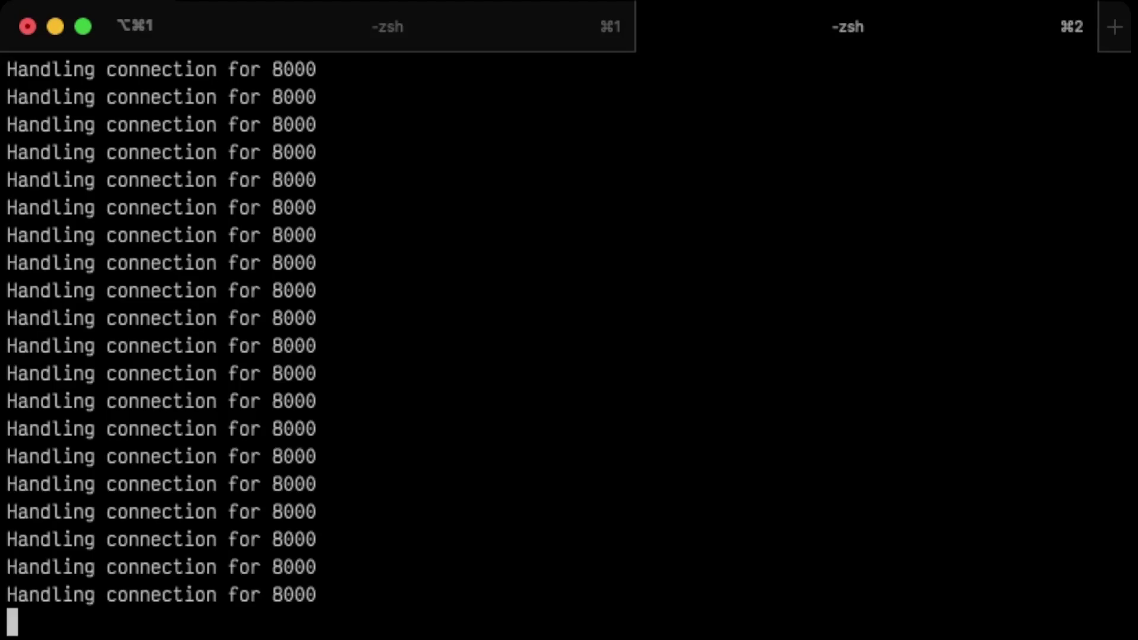
{"action": "key", "text": "ctrl+c"}
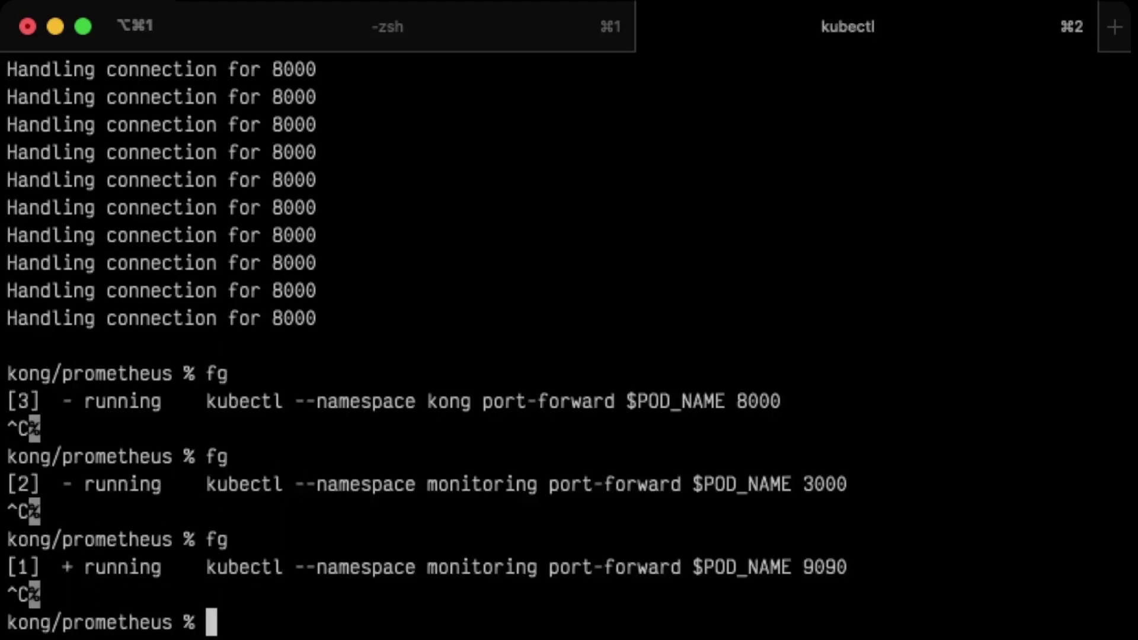
Step: Close the finished port-forward tab and run kind delete cluster --name kong
{"action": "key", "text": "super+w"}
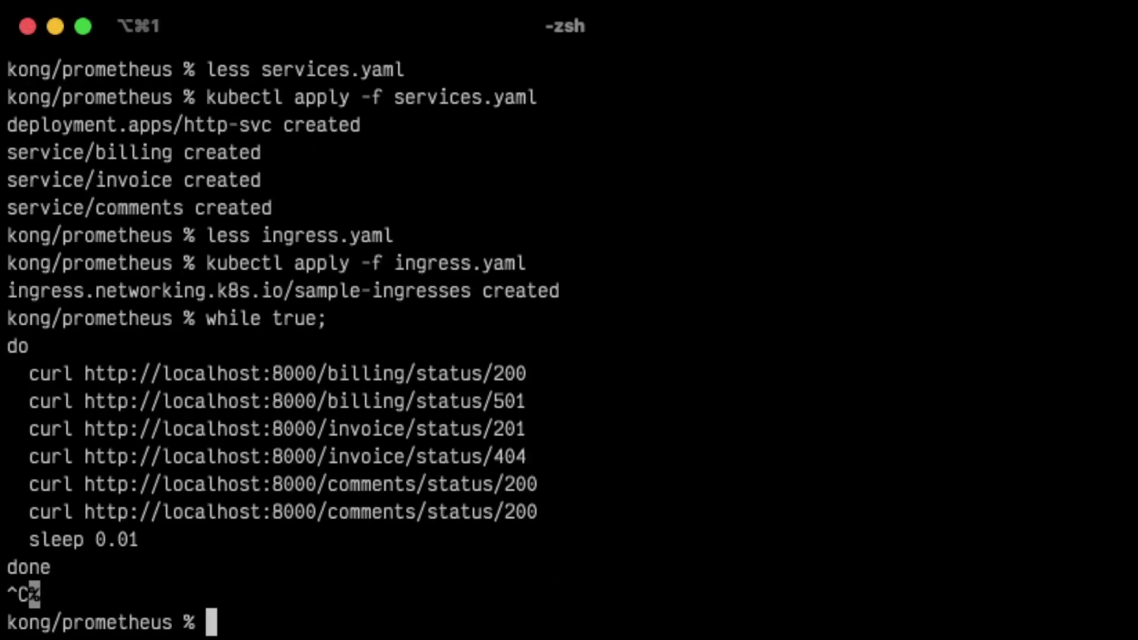
{"action": "type", "text": "kin"}
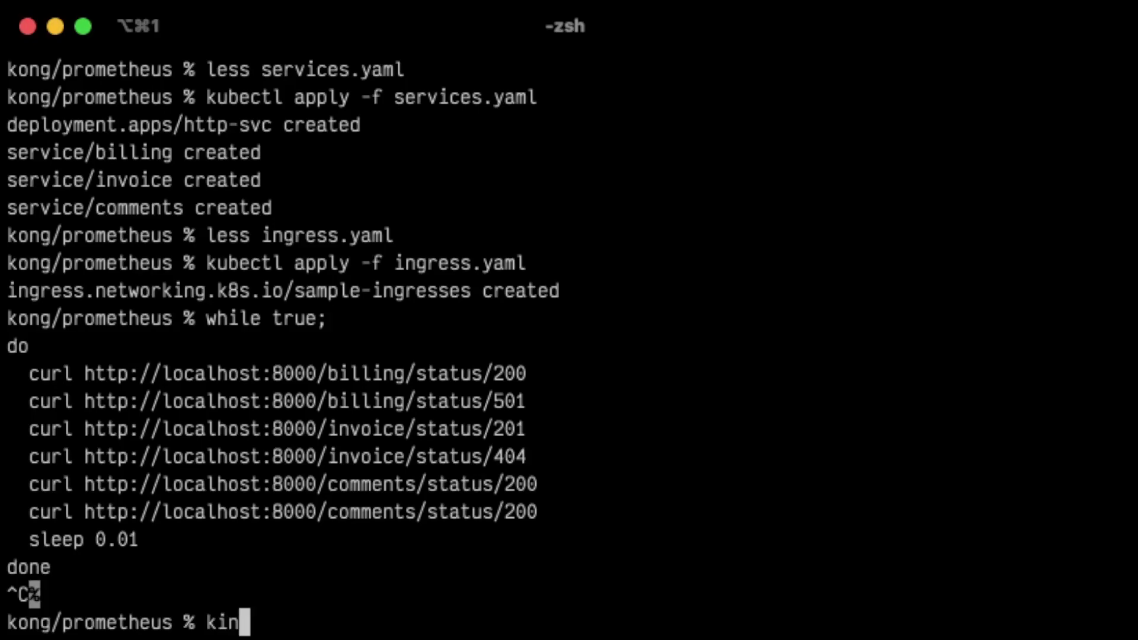
{"action": "type", "text": "d dele"}
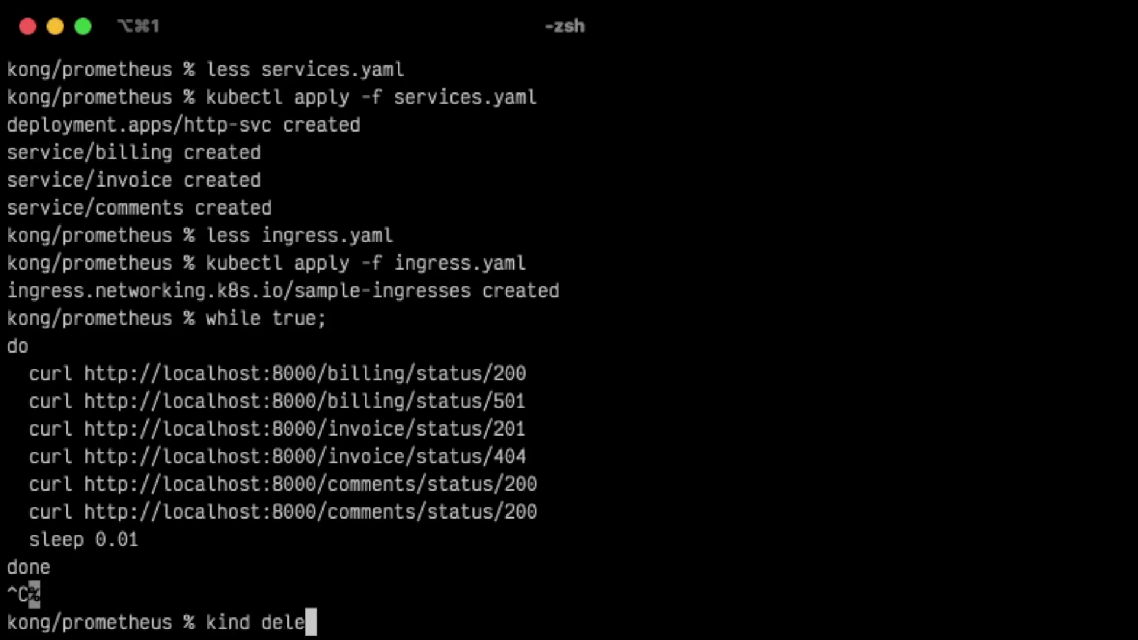
{"action": "type", "text": "te cluster -"}
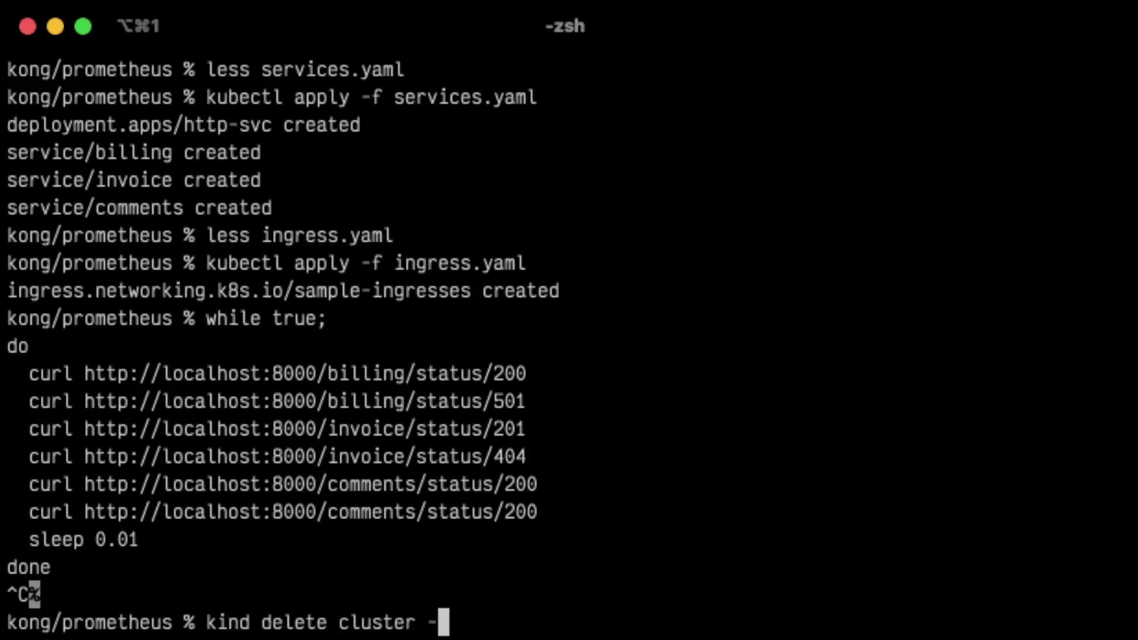
{"action": "type", "text": "-name ko"}
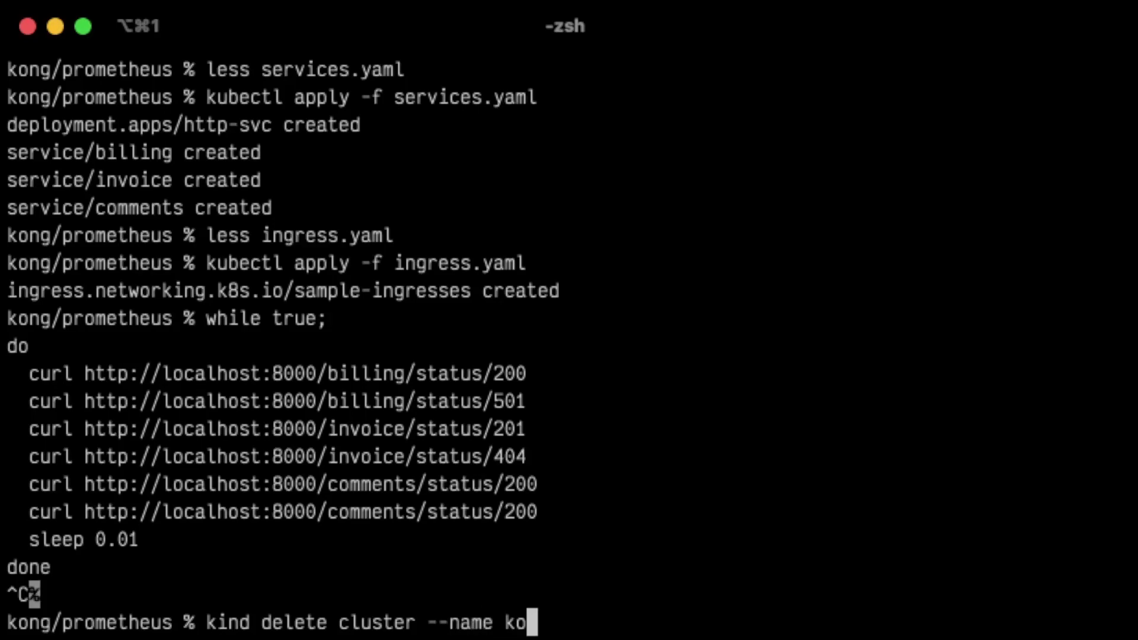
{"action": "type", "text": "ng"}
{"action": "key", "text": "Return"}
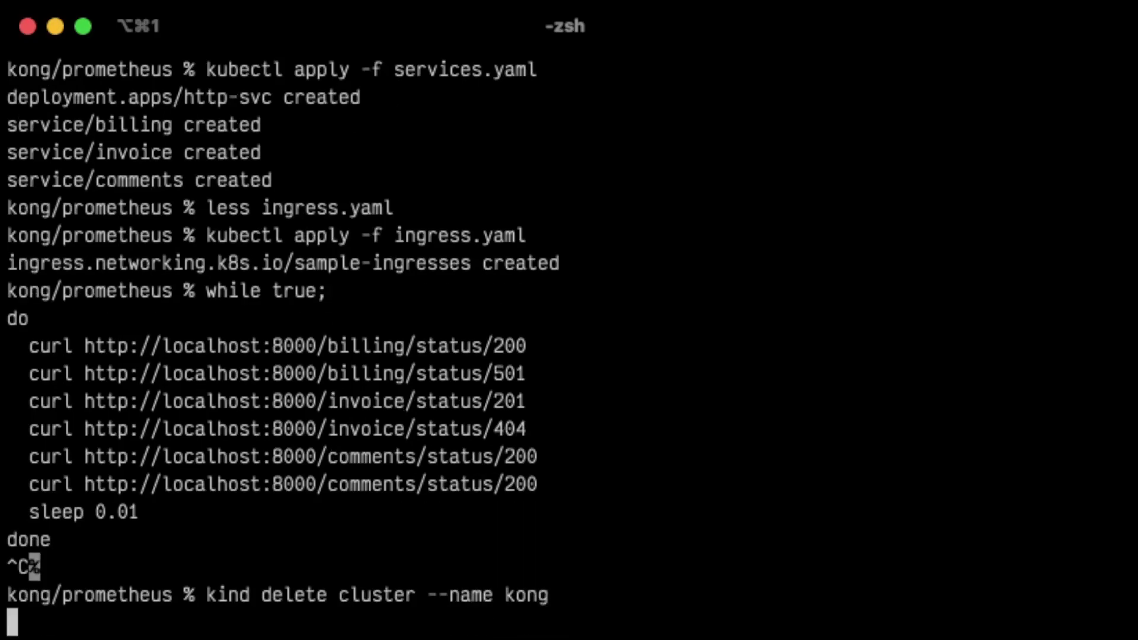